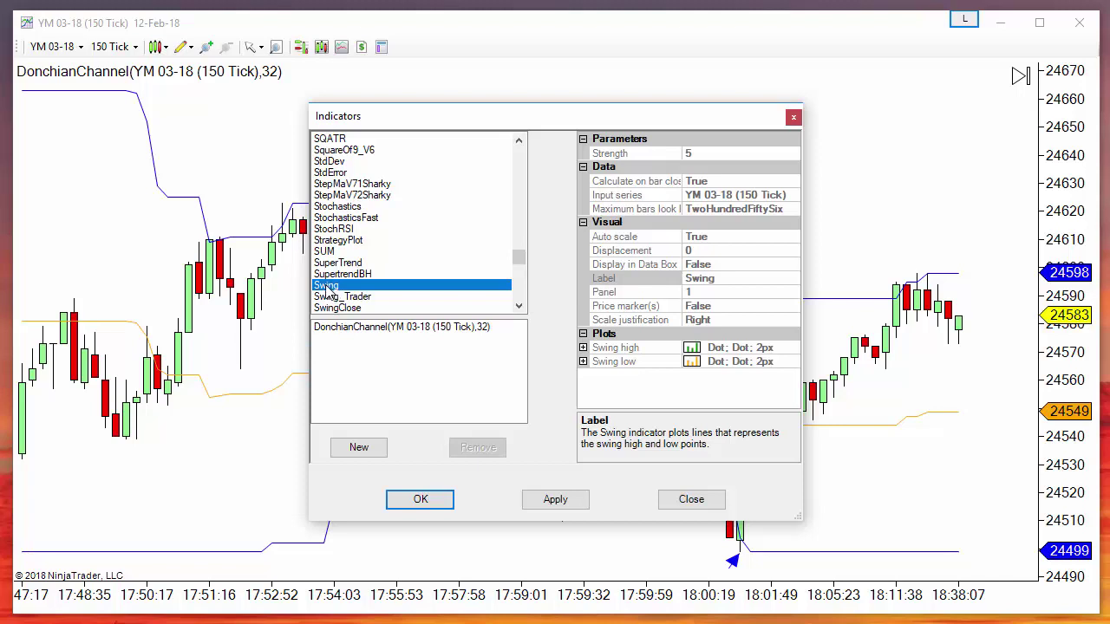
- Add the Swing indicator to the YM 03-18 chart and apply it with strength 5
double_click(329, 287)
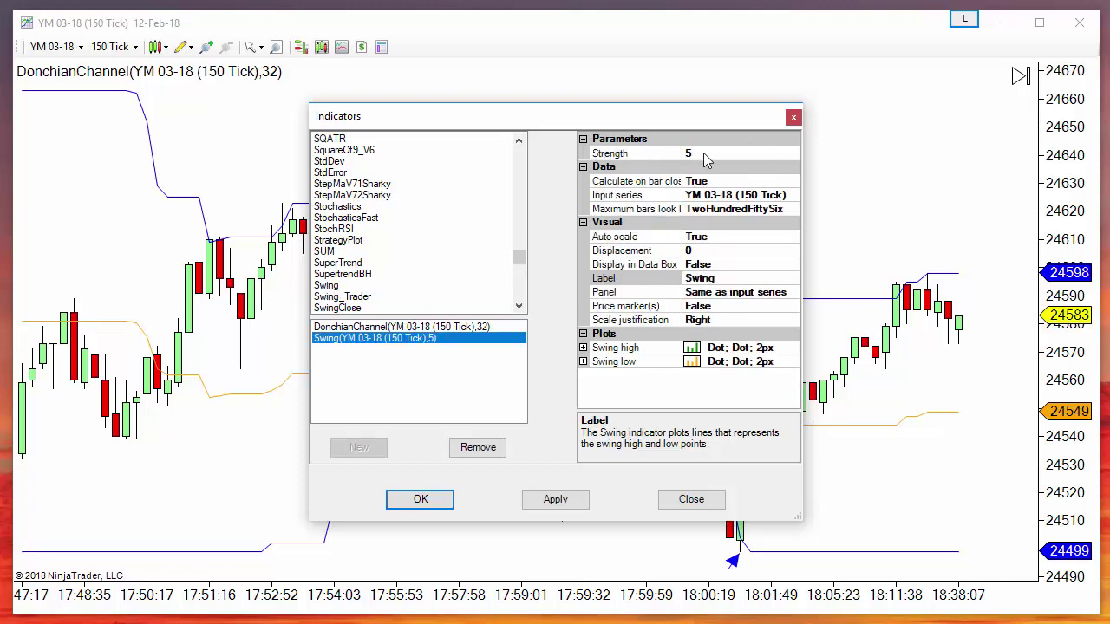
drag(685, 123, 305, 351)
click(254, 482)
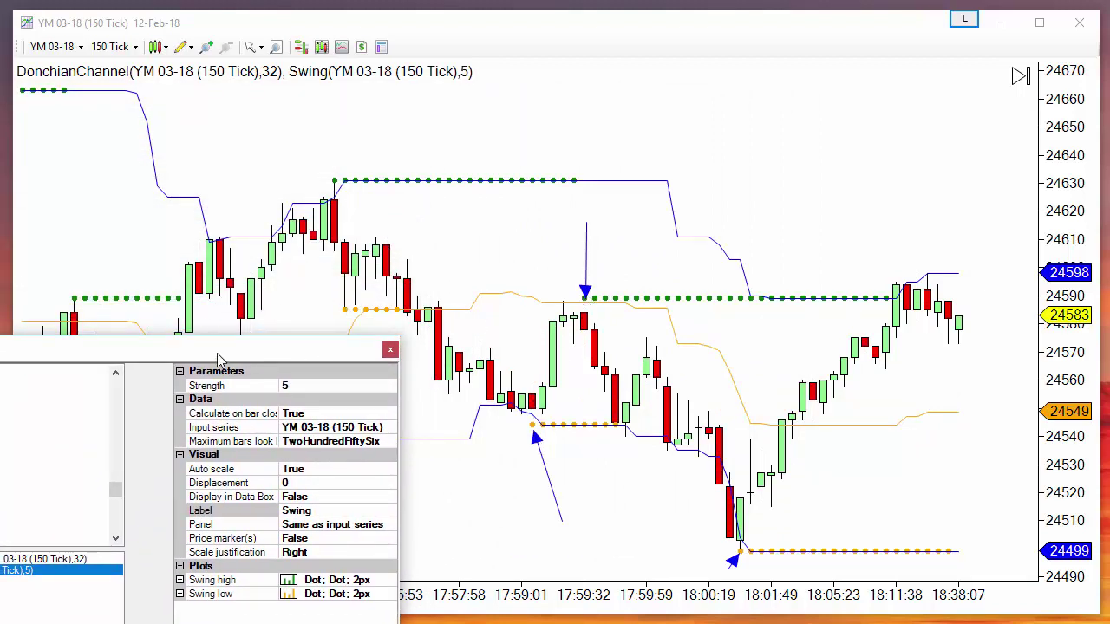
- Set the Swing indicator's strength to 15 and confirm the indicator settings
drag(222, 351, 341, 161)
click(434, 194)
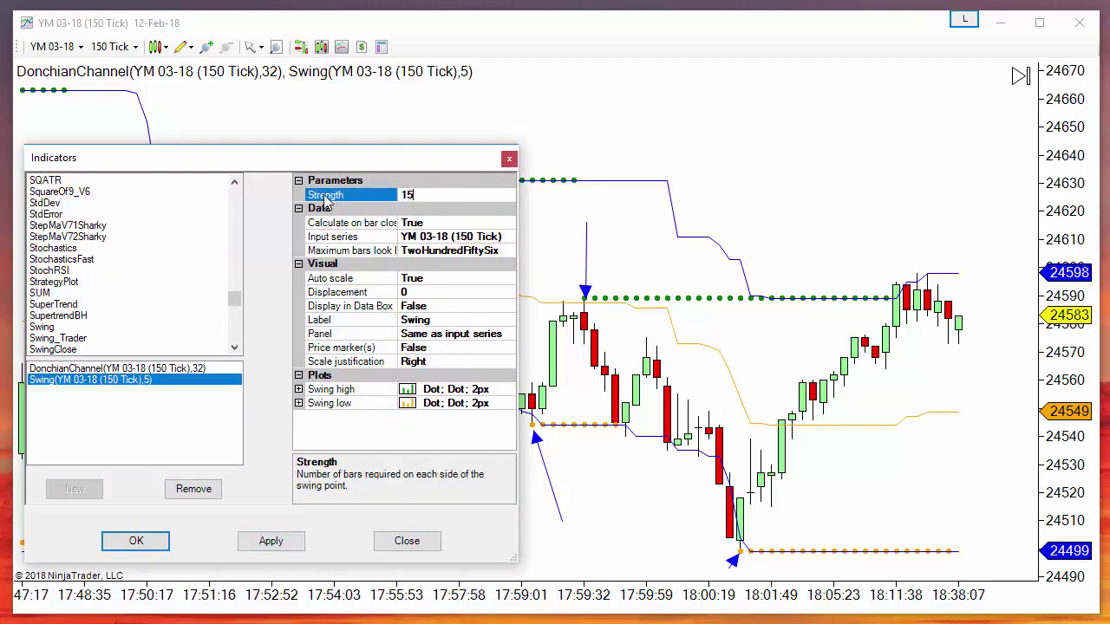
click(155, 541)
- Draw four arrow lines outward from the swing high near 17:54: two horizontal and two sloping down, one of each to either side
scroll(355, 605, down, 2)
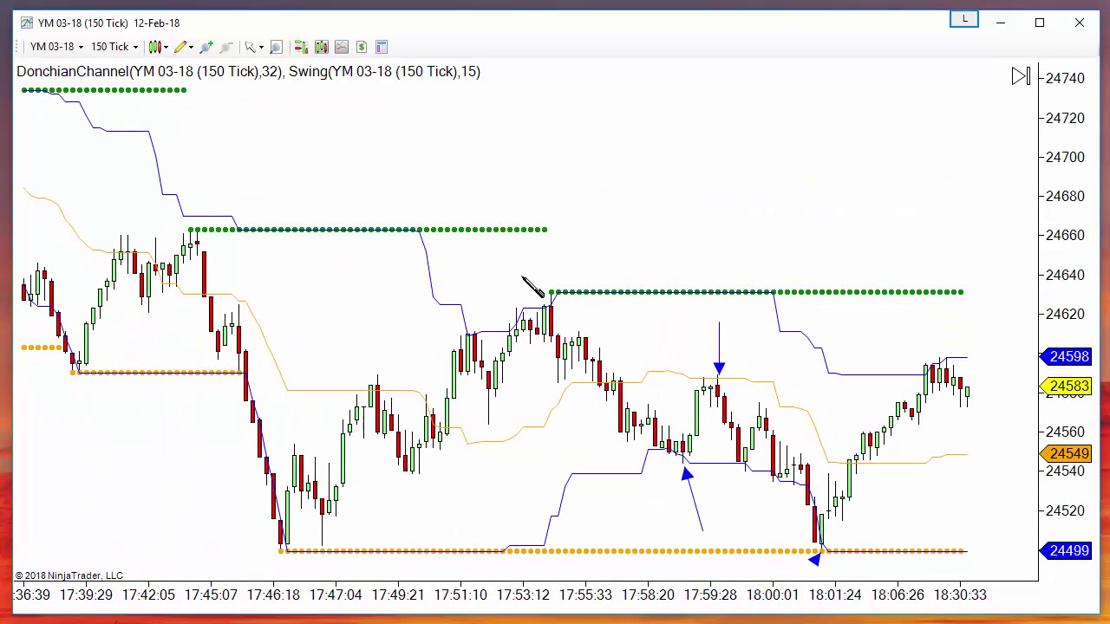
drag(544, 287, 414, 289)
drag(550, 284, 658, 284)
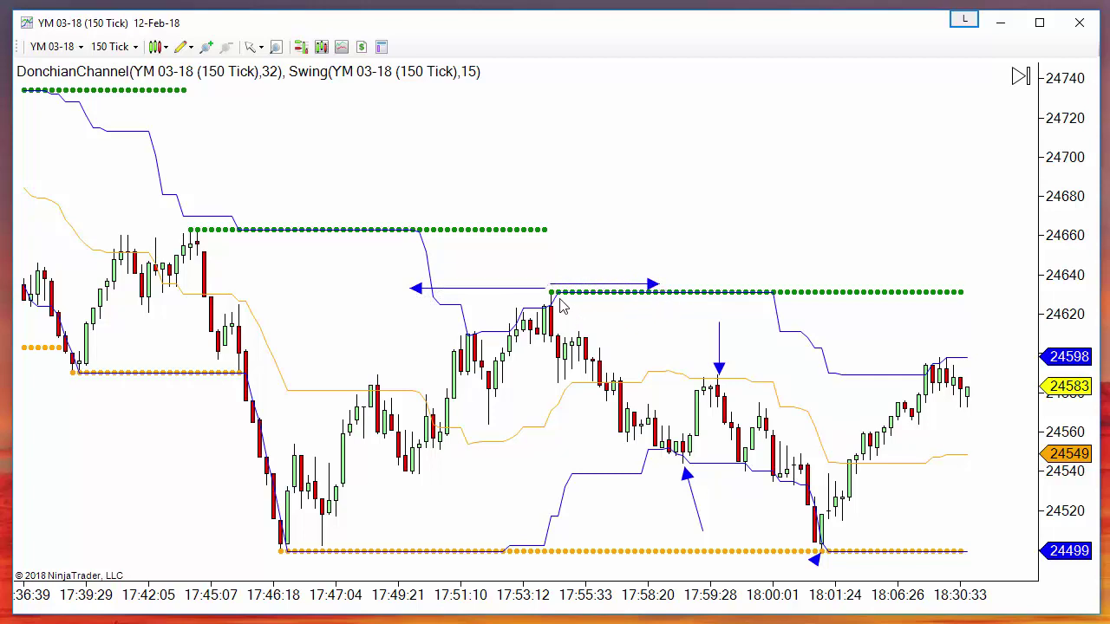
mouse_move(546, 288)
mouse_down()
mouse_move(468, 319)
mouse_move(461, 335)
mouse_up()
drag(550, 292, 645, 352)
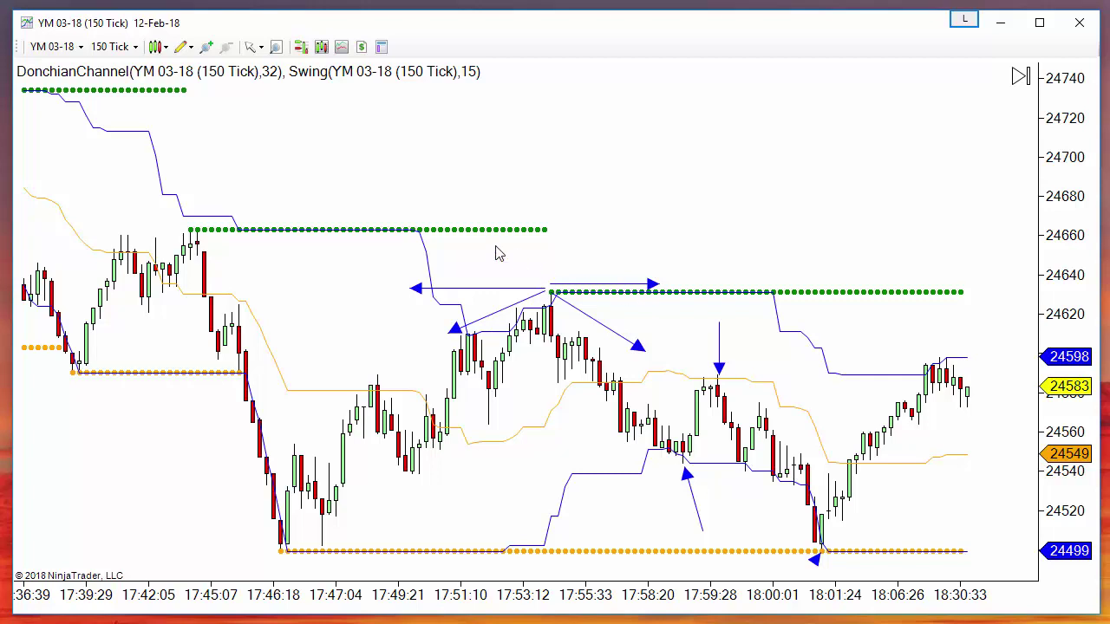
- Reload NinjaScript on the chart and draw an arrow line down to the latest swing-high dot near 24631
drag(462, 185, 907, 216)
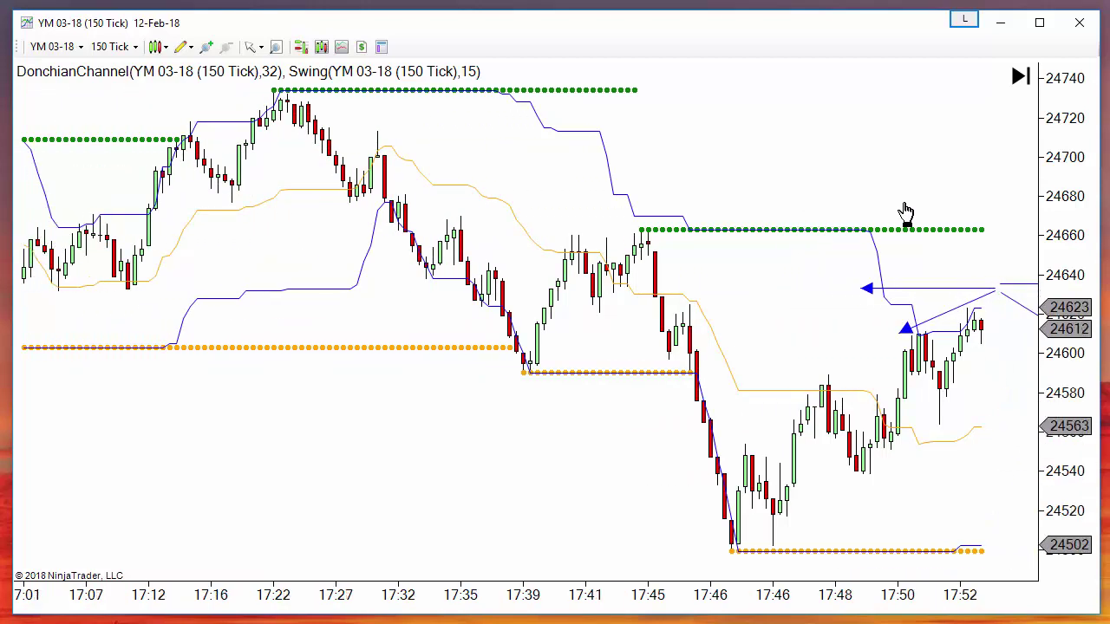
right_click(826, 87)
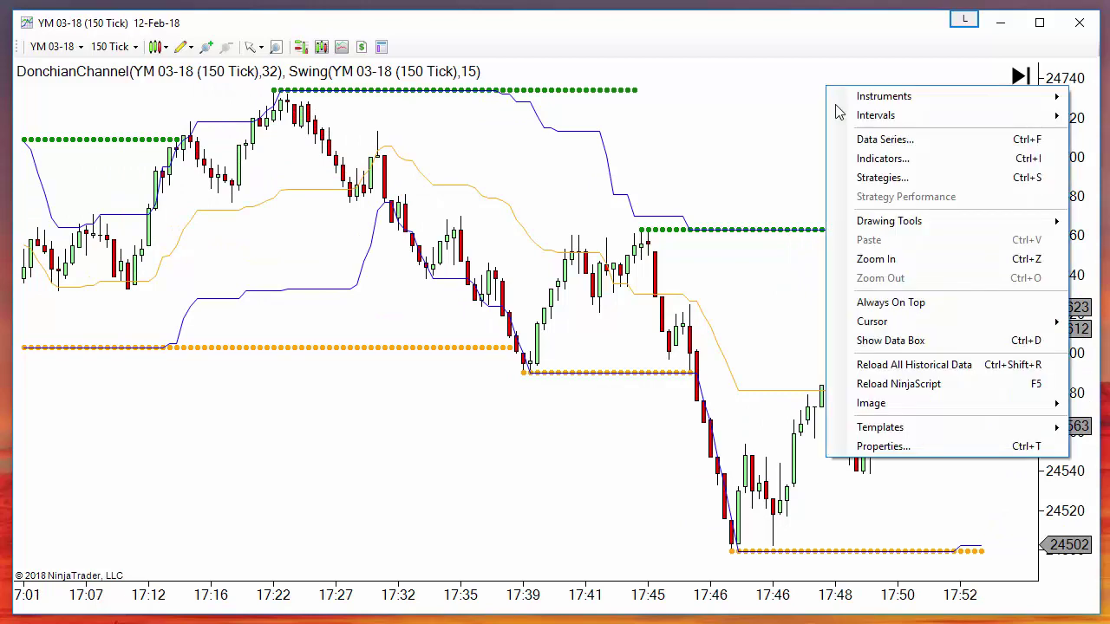
click(897, 387)
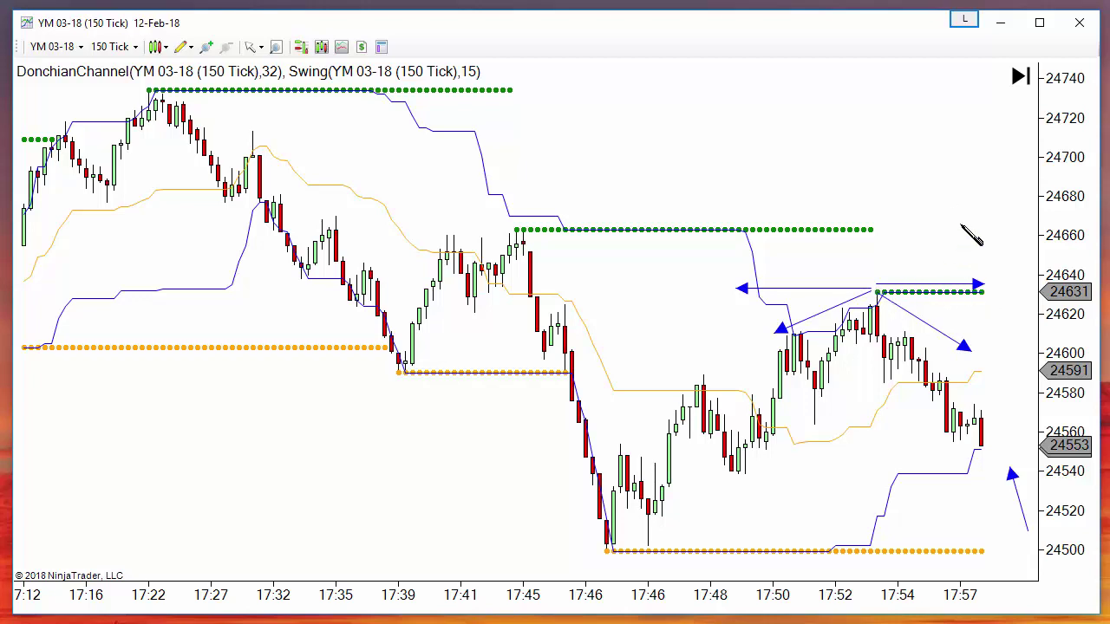
drag(982, 198, 982, 288)
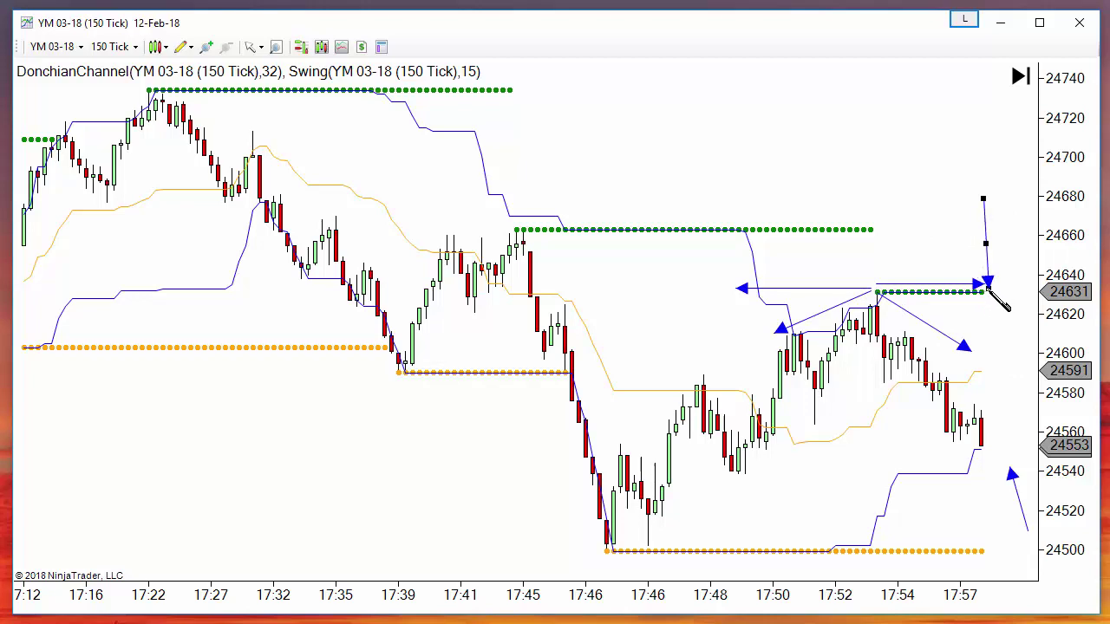
click(991, 293)
- Remove all drawing objects from the chart, using the Select All option
click(183, 46)
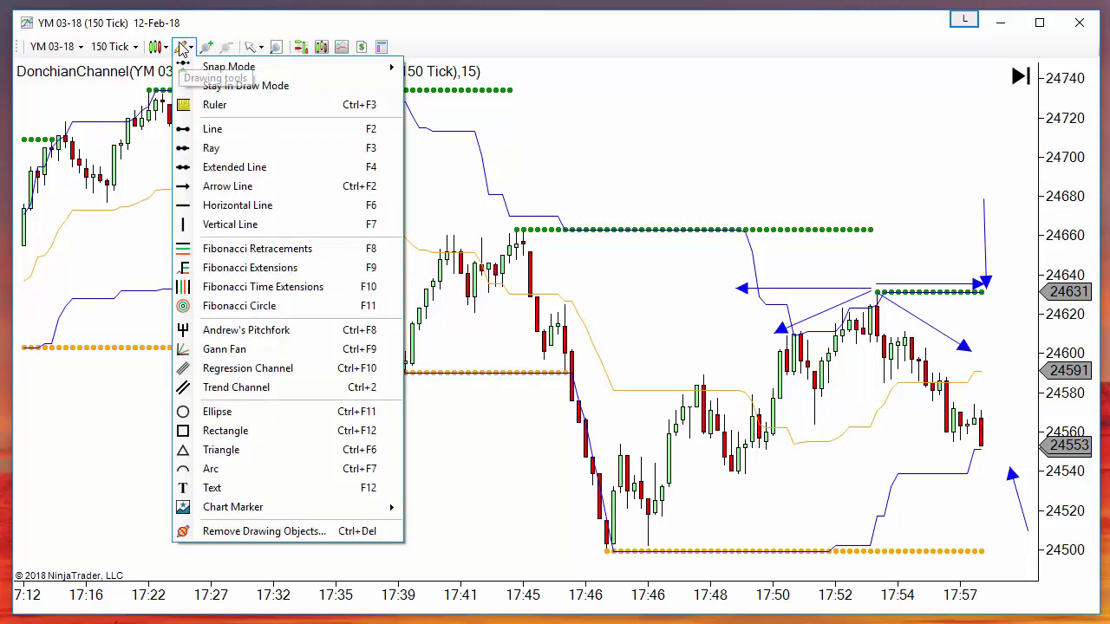
mouse_move(246, 513)
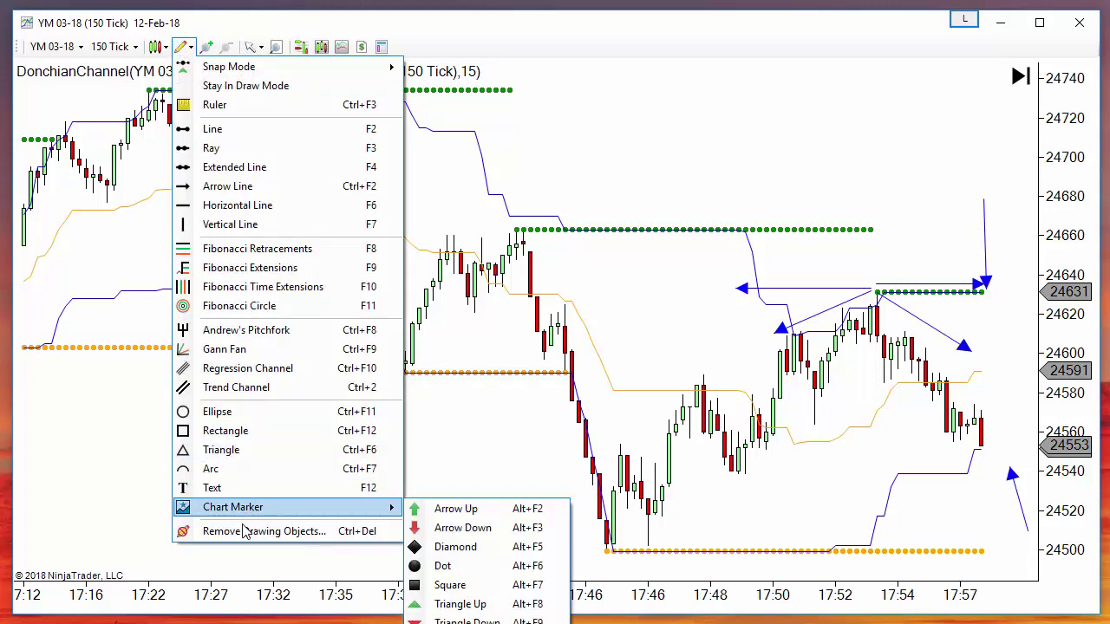
click(252, 530)
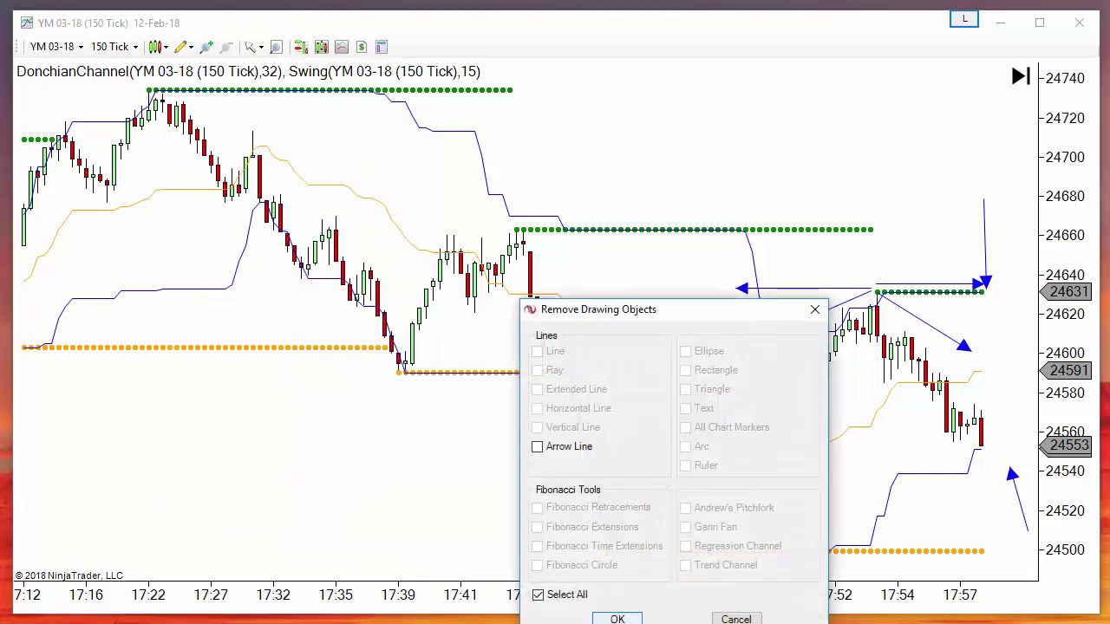
click(618, 619)
- Remove the Swing indicator from the chart, keeping only the Donchian Channel
right_click(565, 161)
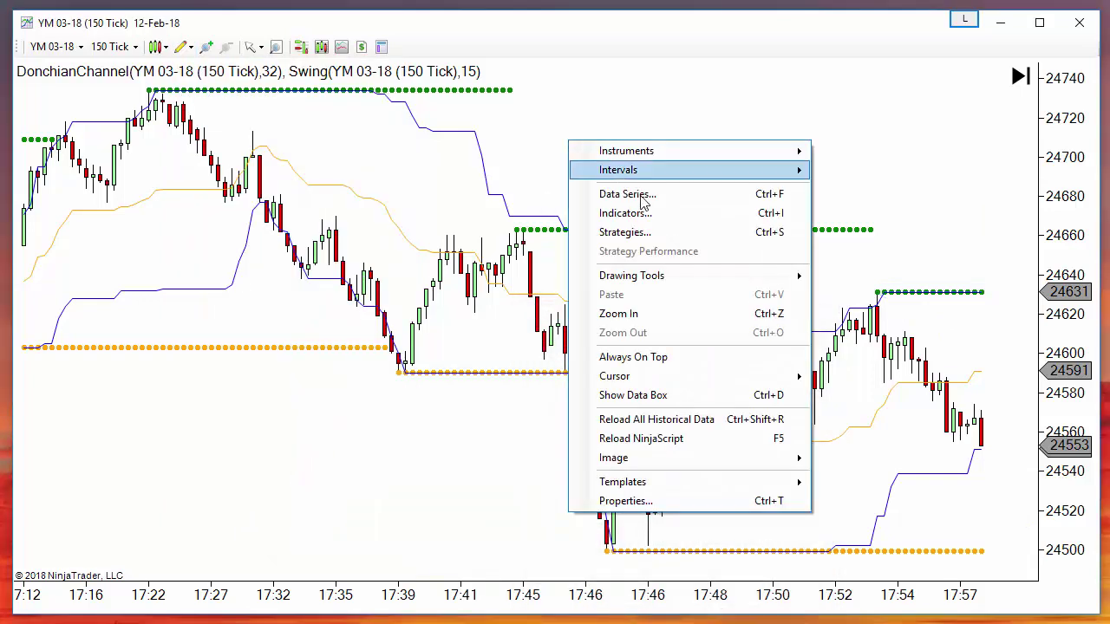
click(625, 209)
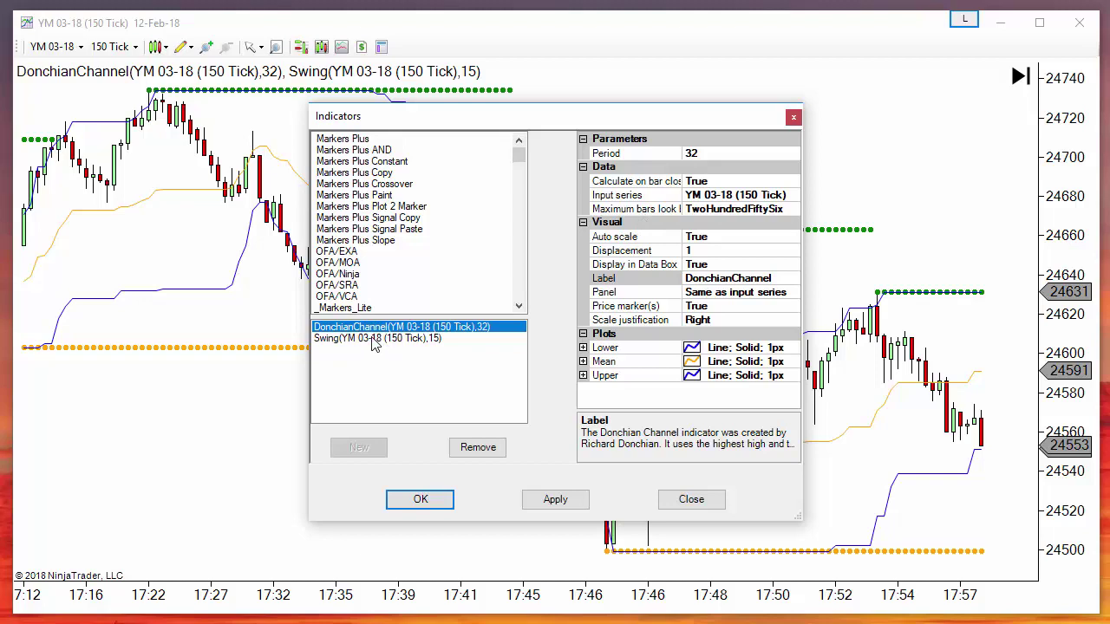
click(375, 340)
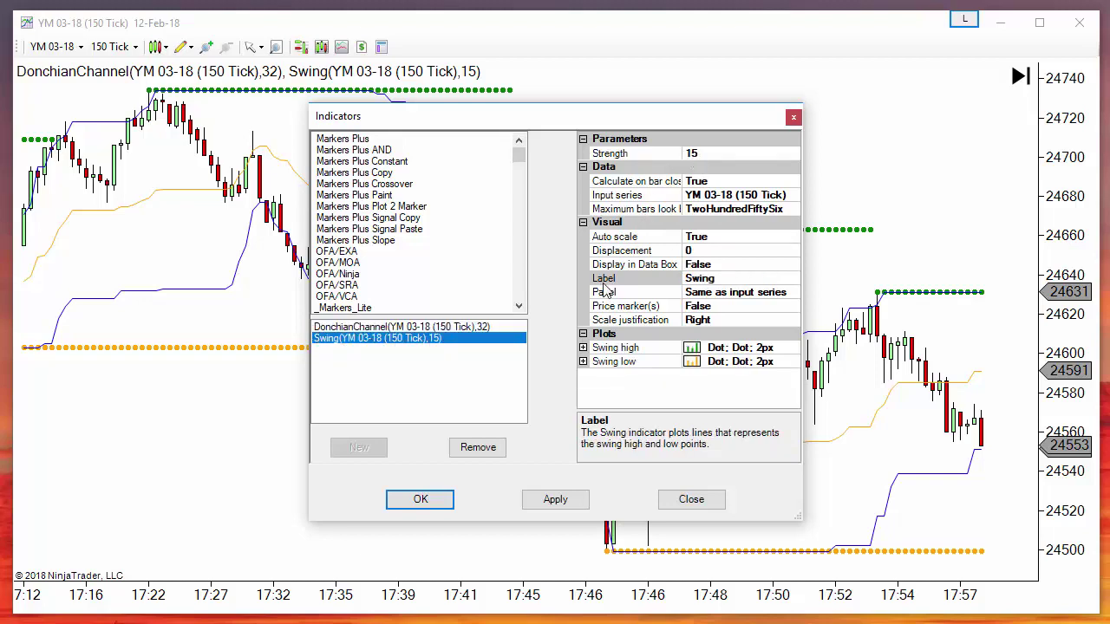
click(491, 448)
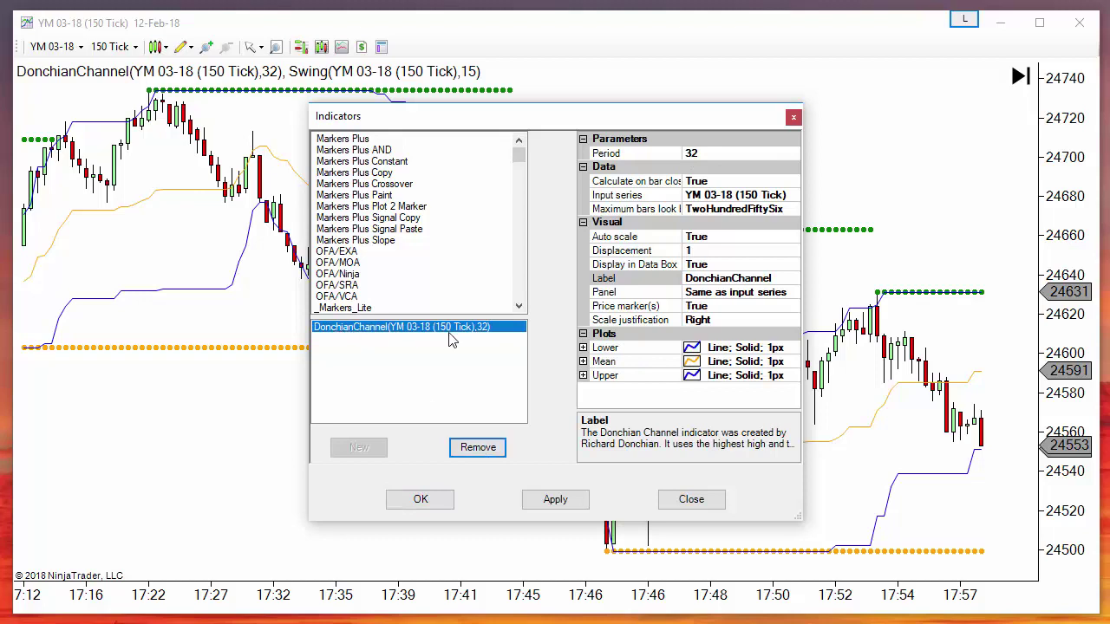
click(411, 501)
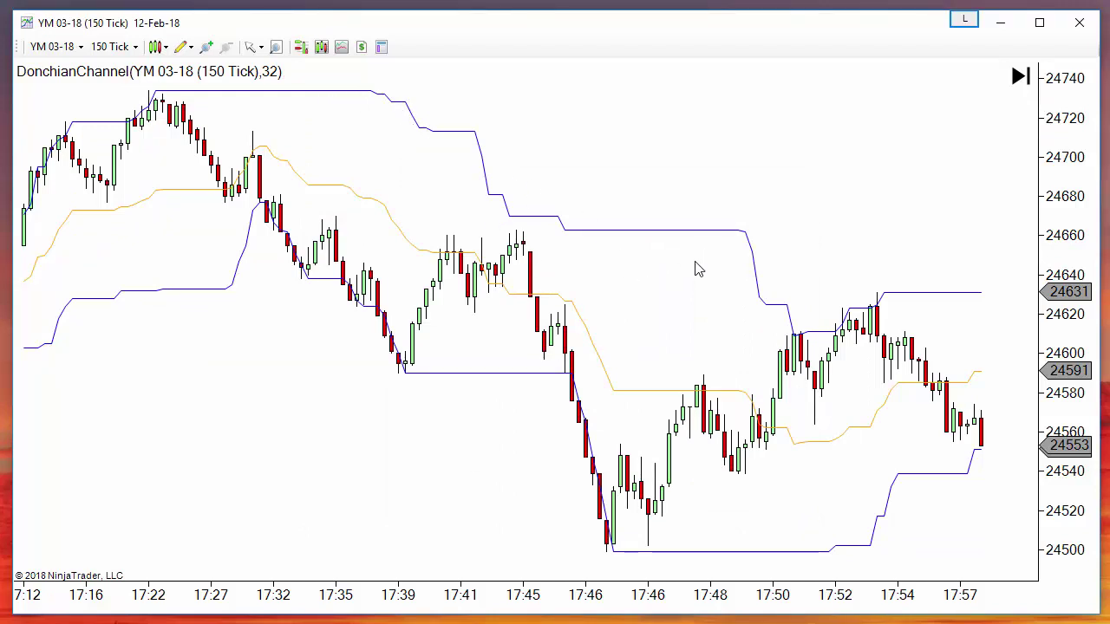
- Draw horizontal arrow lines from the last bar back along the upper Donchian band at 24662 and the lower band at 24499
drag(676, 297, 913, 301)
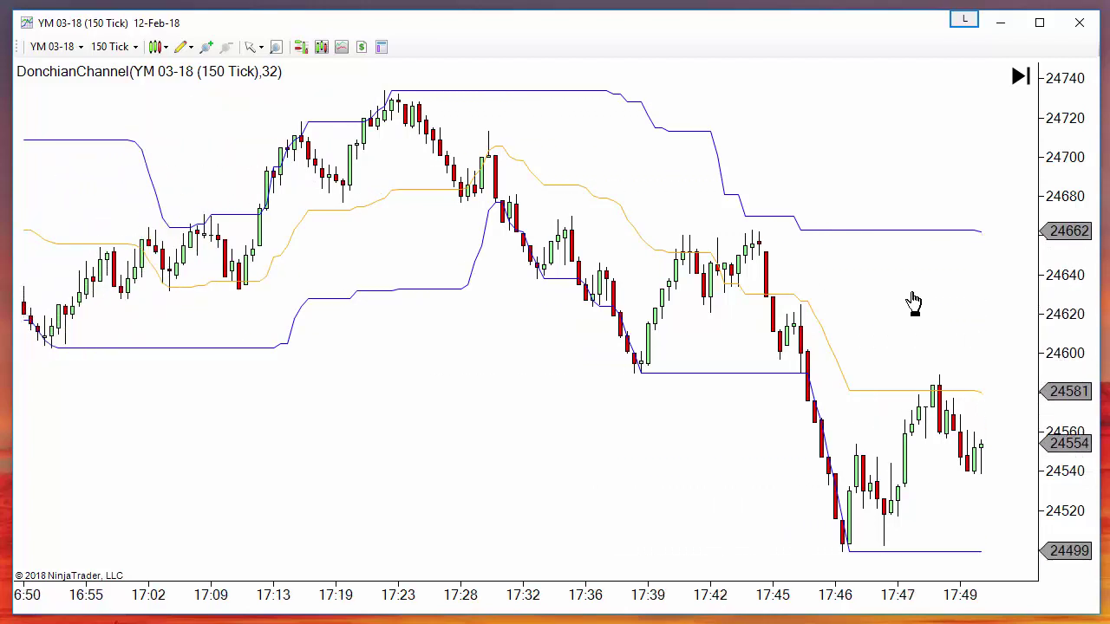
click(981, 229)
click(732, 228)
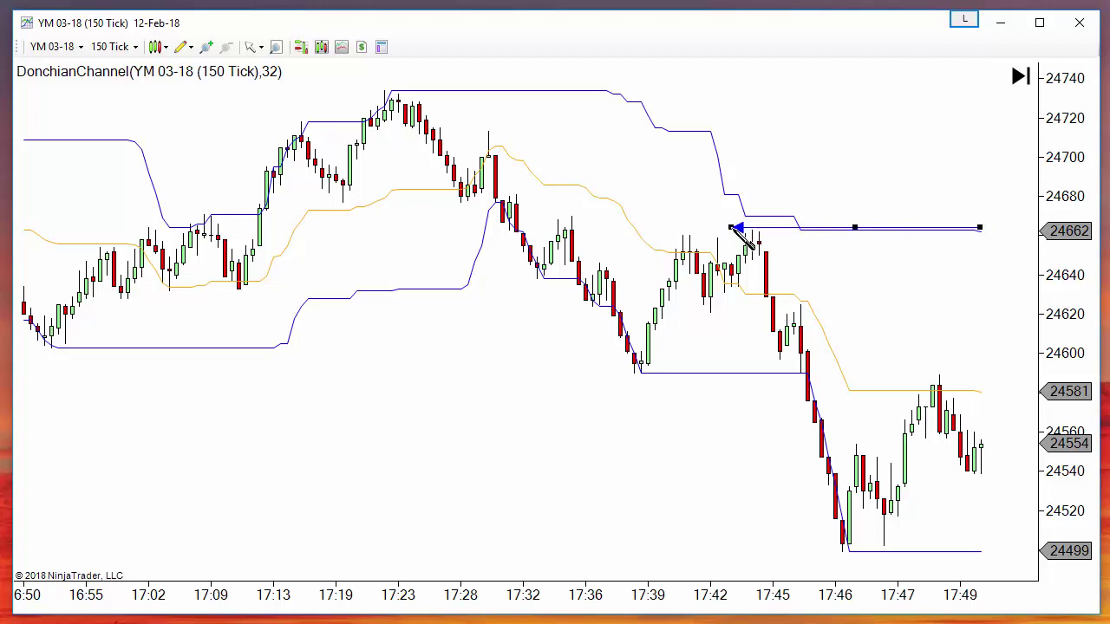
drag(735, 229, 790, 230)
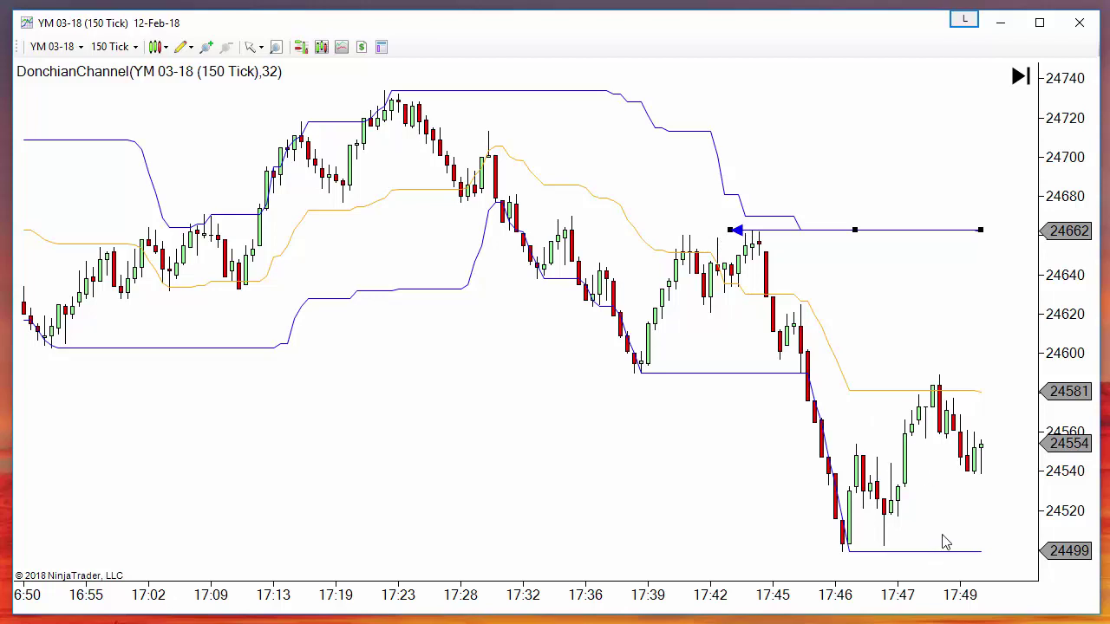
click(995, 553)
drag(985, 551, 850, 554)
- Move both arrow lines off the bands into the empty area below the price bars and reload NinjaScript
drag(884, 553, 547, 461)
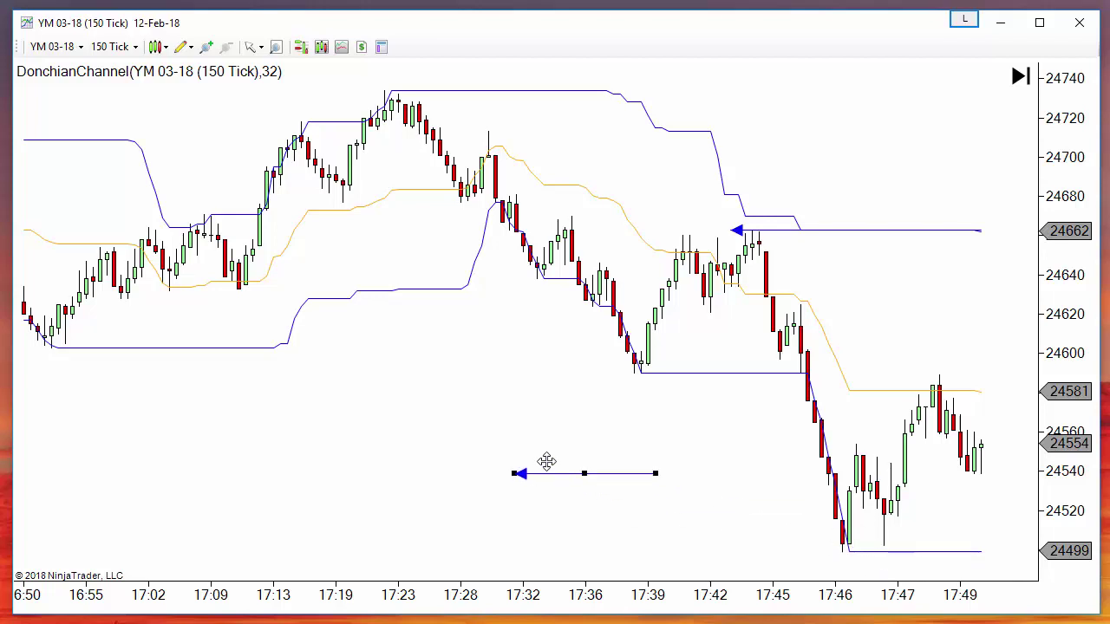
drag(830, 230, 418, 330)
scroll(401, 427, up, 3)
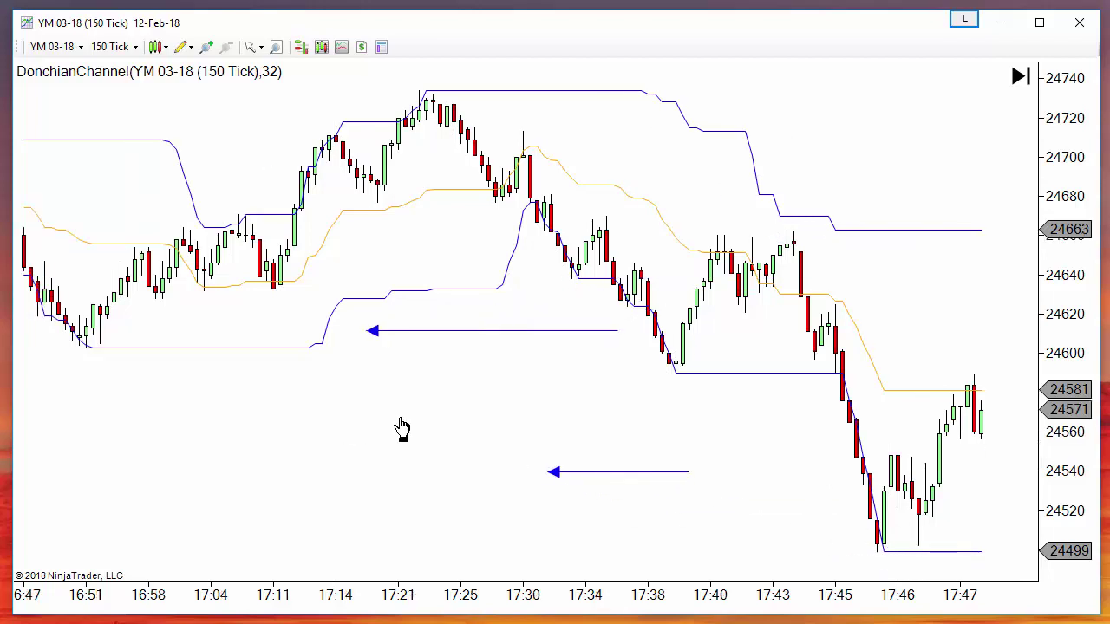
drag(401, 426, 564, 426)
right_click(839, 200)
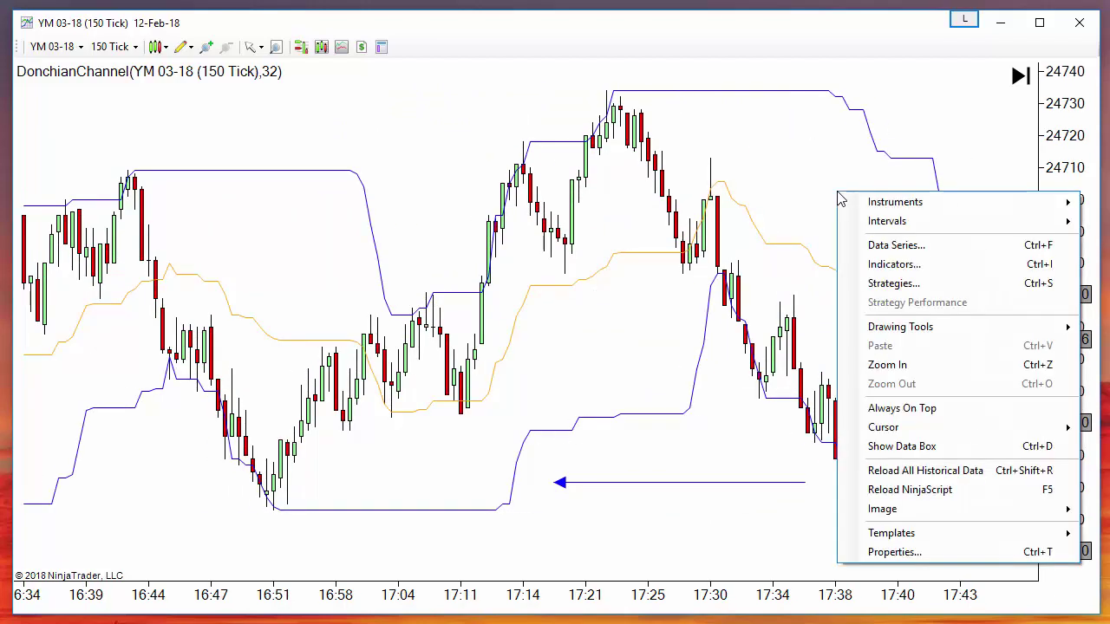
click(988, 490)
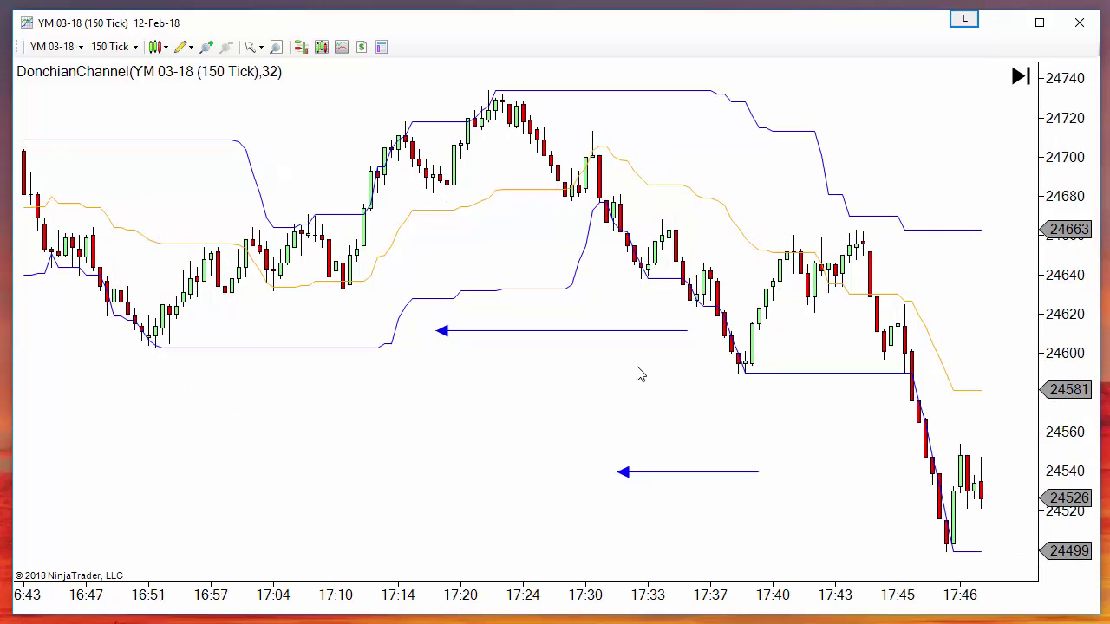
- Delete both horizontal arrow lines from the chart
click(608, 330)
key(Delete)
click(680, 473)
key(Delete)
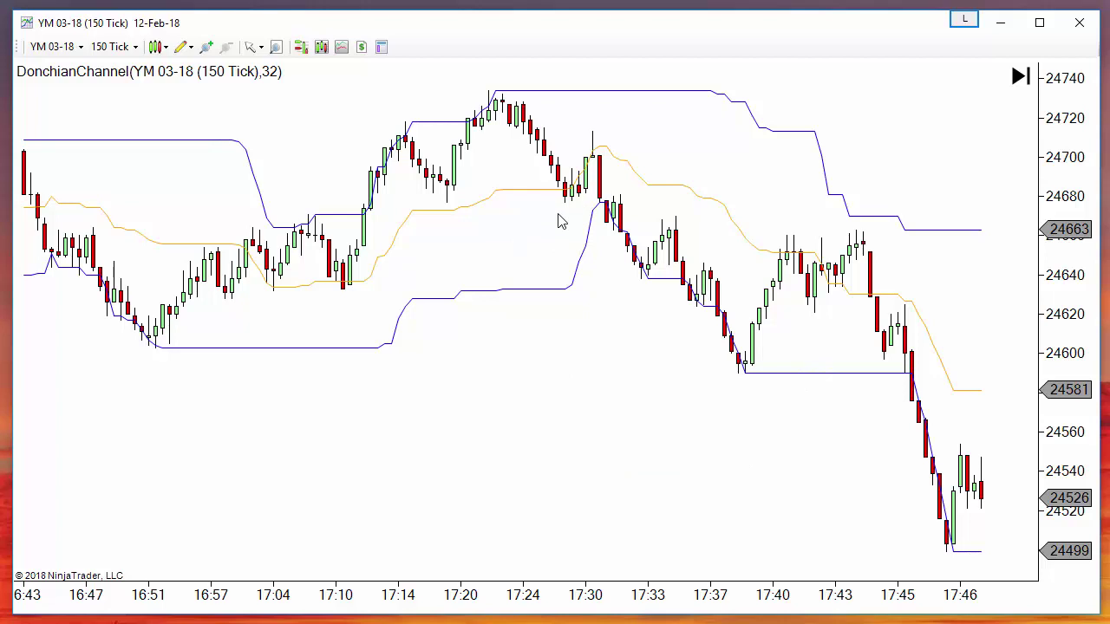
- Mark the lower-band breaks with arrow lines: from the 17:20 low along 24677, to the 24667 close, and to the bar at 24635
drag(528, 223, 910, 355)
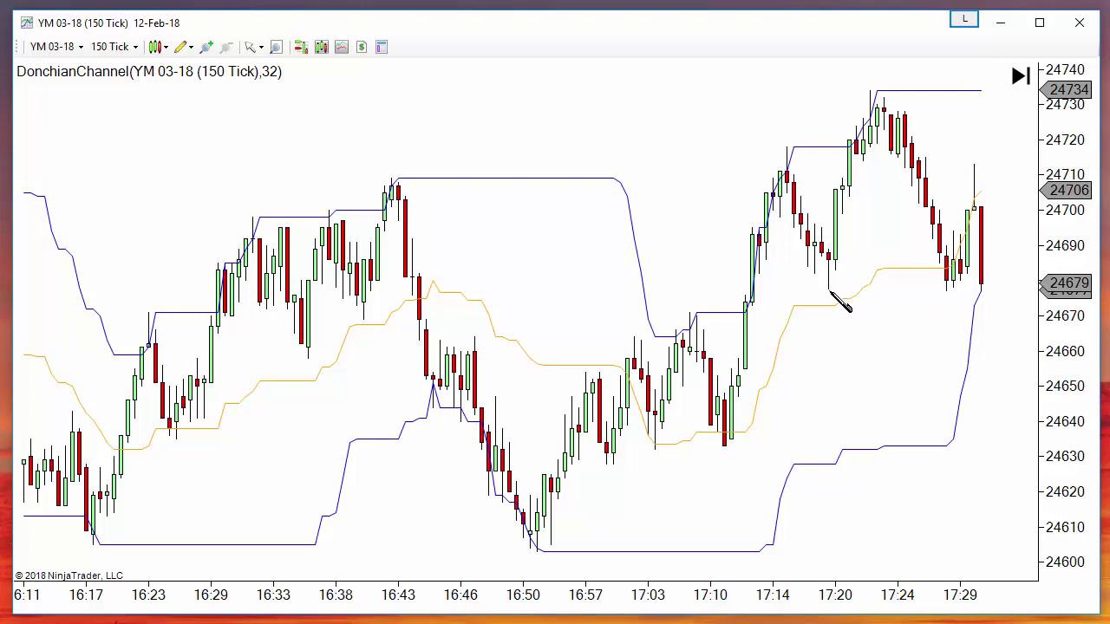
drag(830, 289, 983, 292)
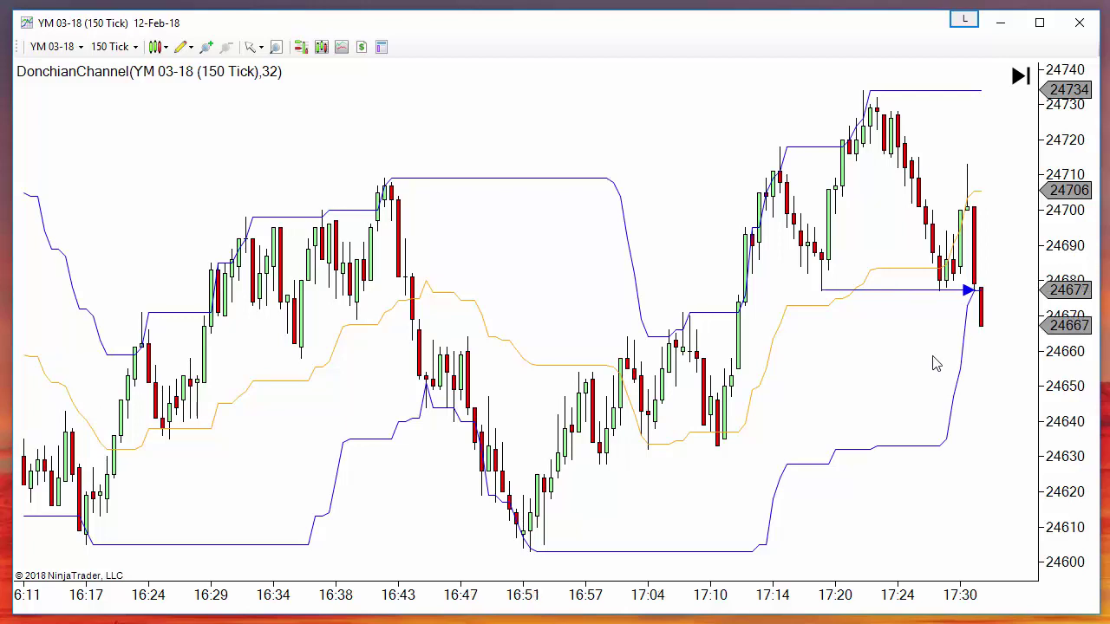
click(884, 310)
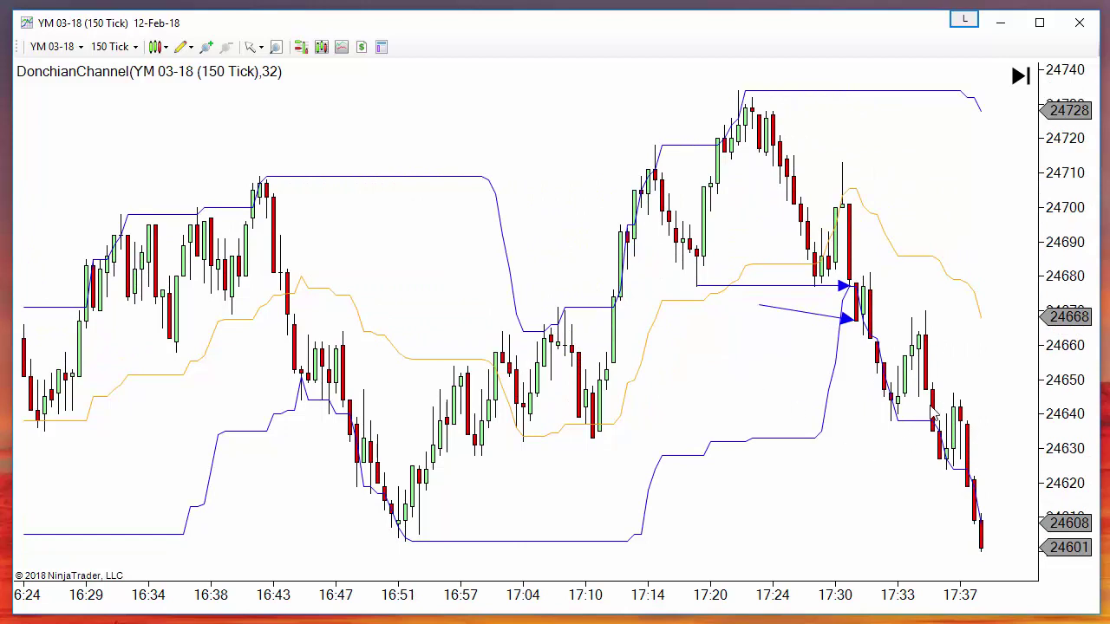
drag(837, 486, 898, 486)
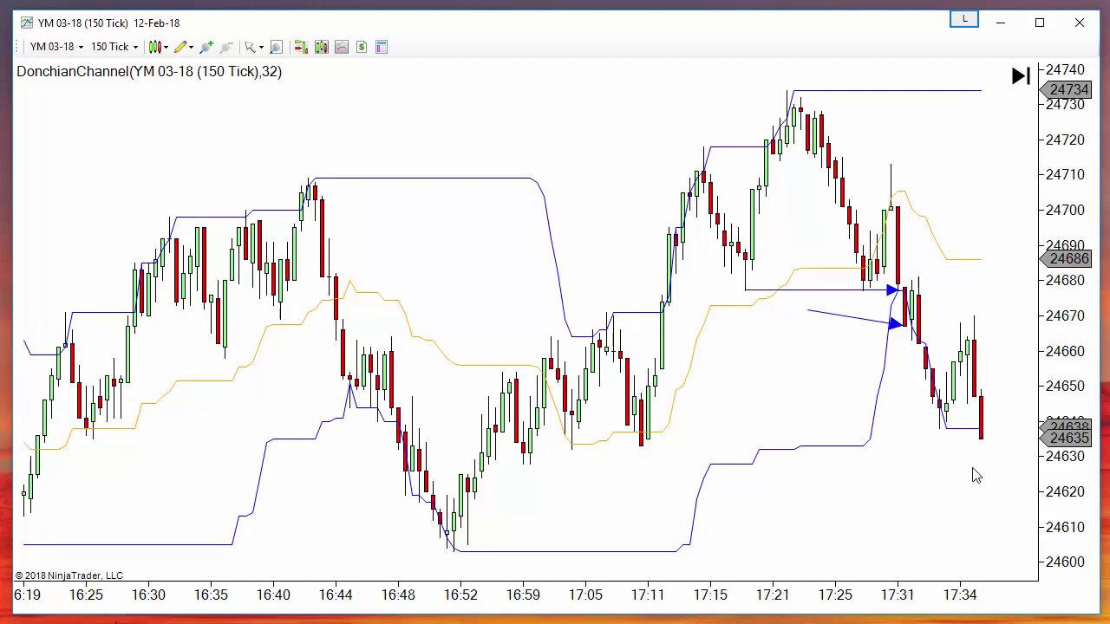
drag(942, 476, 974, 439)
- Draw an arrow line sloping down to the upper band near 17:06 and a horizontal one from the 17:02 high along the band
click(634, 189)
click(592, 308)
drag(872, 605, 611, 598)
drag(121, 298, 508, 282)
drag(789, 598, 575, 582)
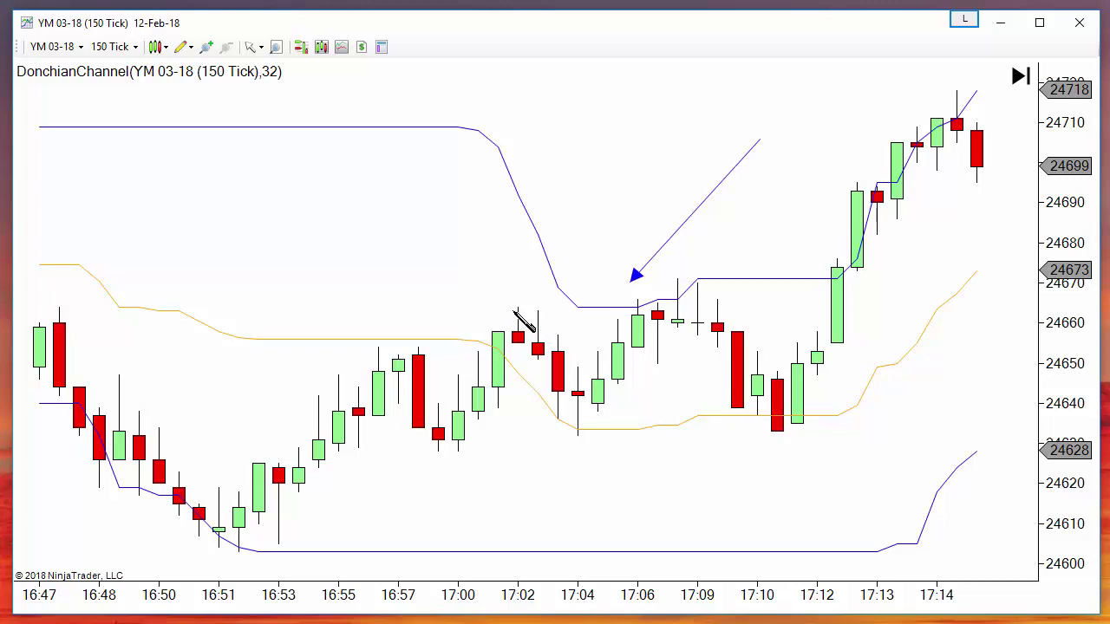
drag(517, 308, 593, 309)
- Move the sloping arrow line down so its tip reaches the top of the 17:06 bar
click(648, 311)
drag(653, 256, 664, 271)
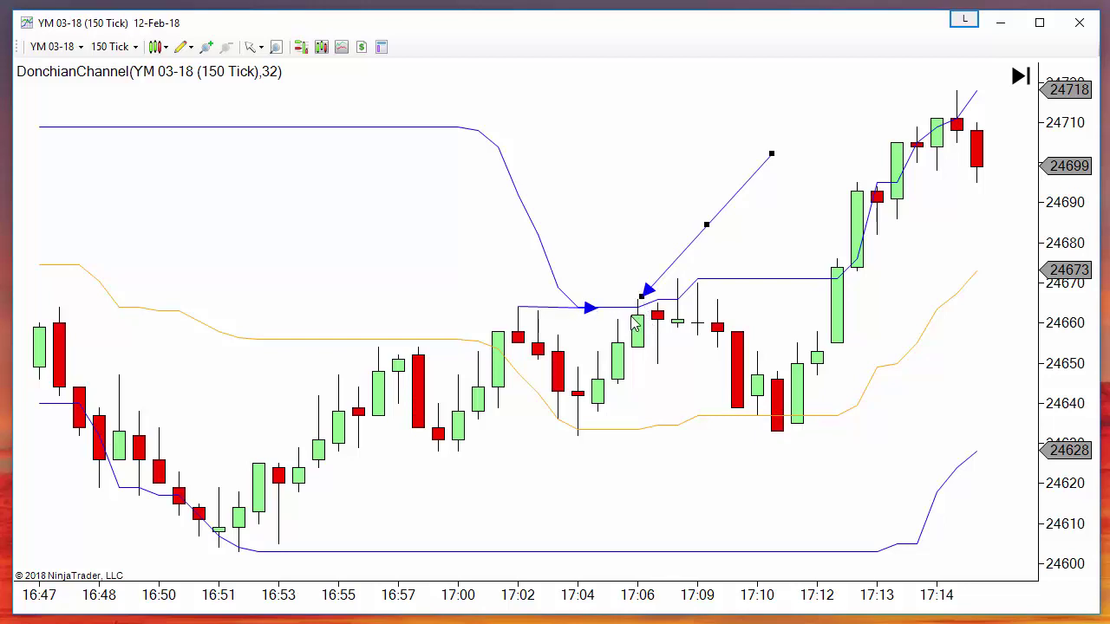
click(620, 321)
drag(679, 271, 677, 287)
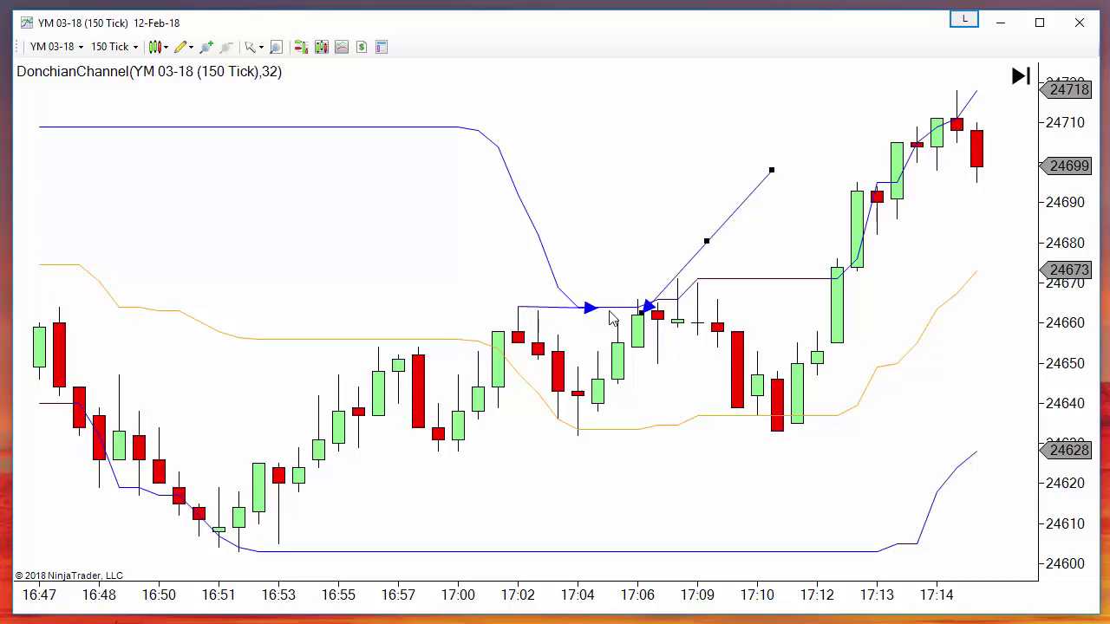
click(680, 329)
drag(658, 305, 744, 399)
drag(706, 359, 407, 344)
key(Delete)
- Reposition the sloping arrow line so its tip rests just above the upper band at the 17:06 bar's high
drag(696, 262, 696, 202)
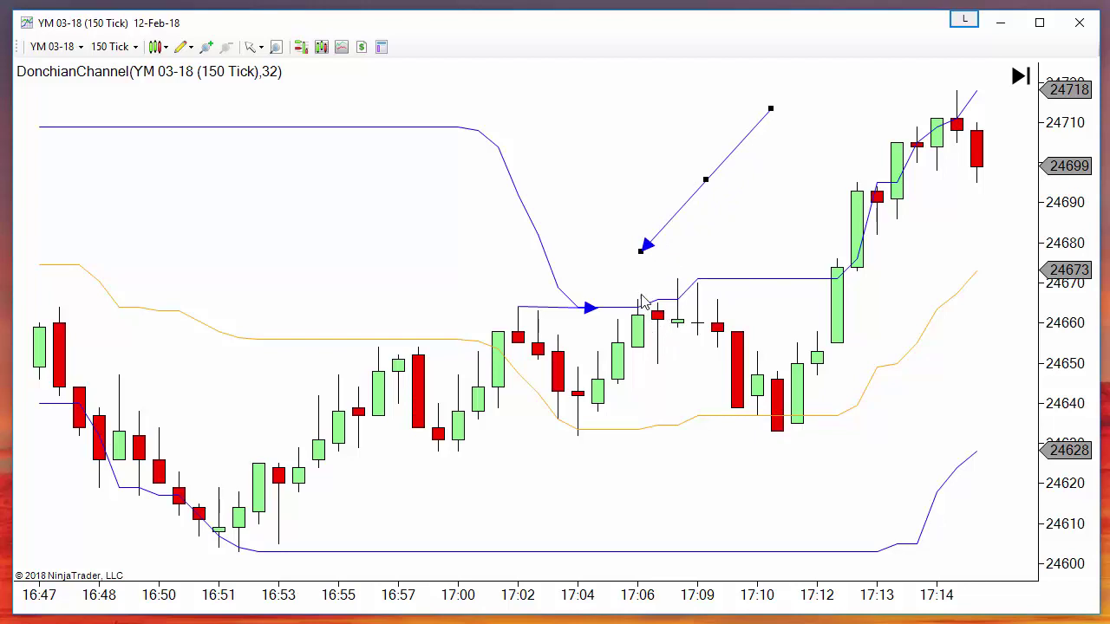
drag(661, 225, 663, 272)
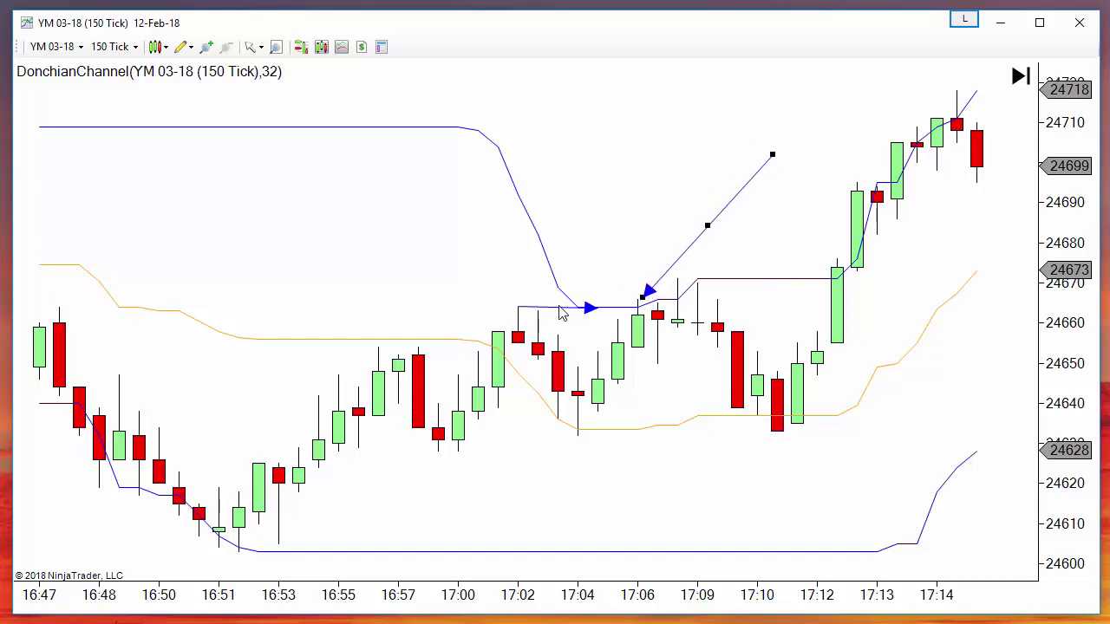
- Move the horizontal arrow line to the 17:06 bar's high and the sloping one to the close of the bar just before 17:09
drag(559, 307, 613, 300)
drag(673, 268, 693, 280)
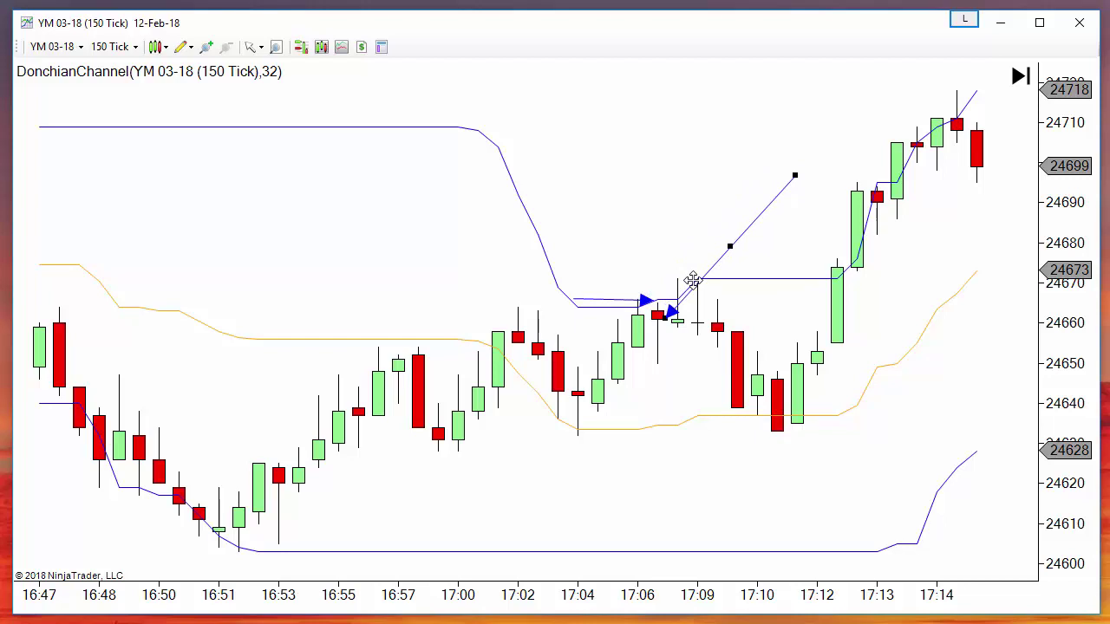
mouse_move(693, 280)
mouse_down()
mouse_move(711, 280)
mouse_move(705, 295)
mouse_up()
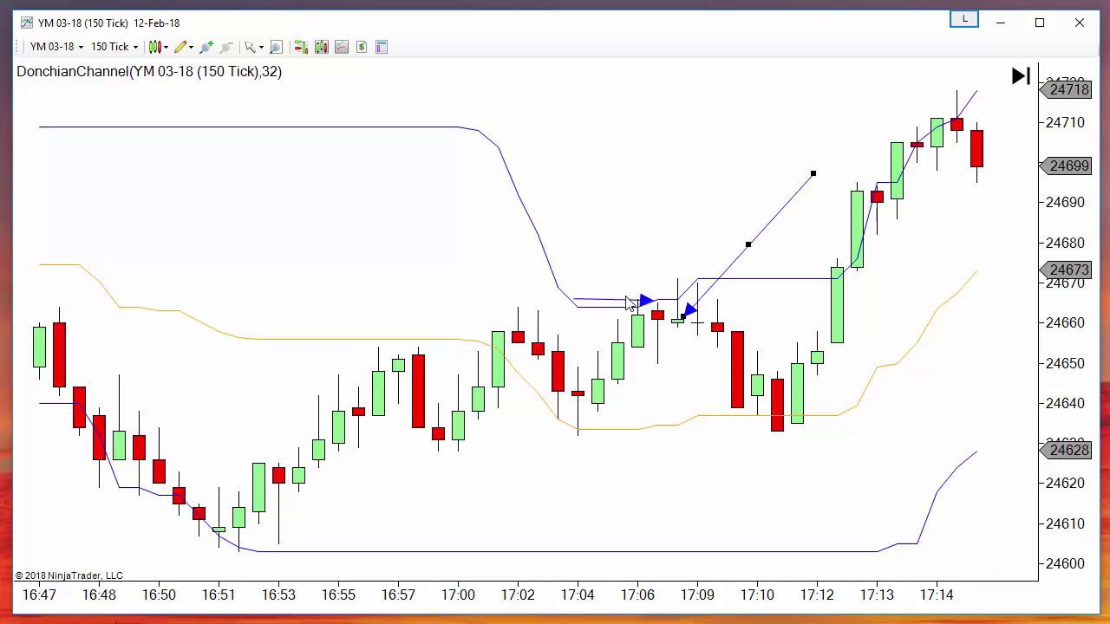
- Move the horizontal arrow line so it ends on the upper band at 17:09 and the sloping one to the breakout bar's close after 17:12
drag(615, 299, 638, 278)
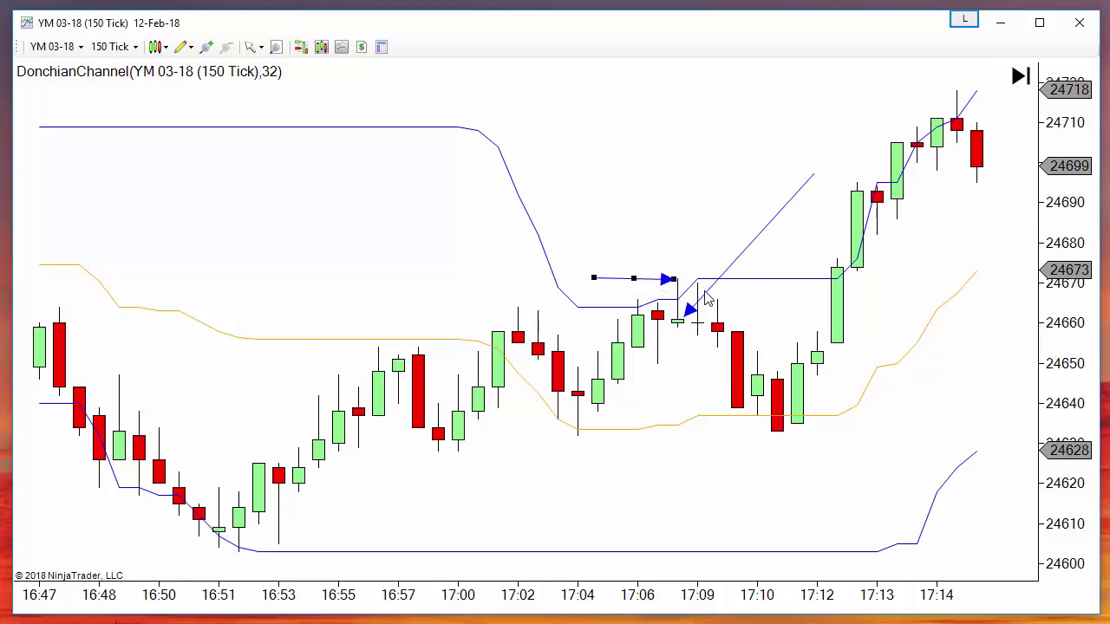
drag(706, 298, 721, 291)
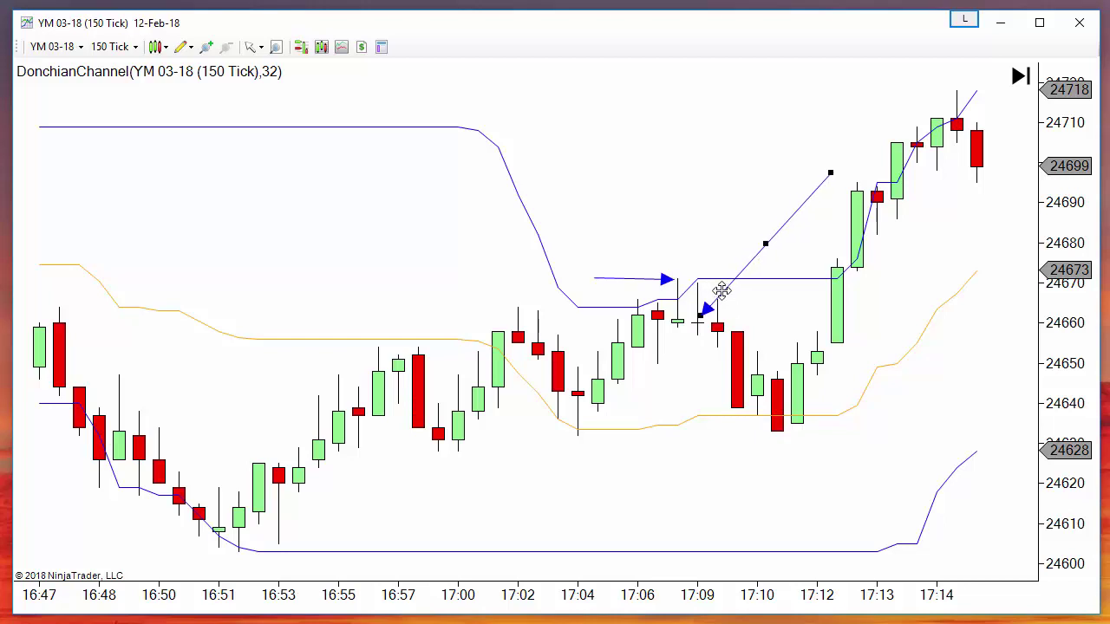
drag(643, 278, 865, 245)
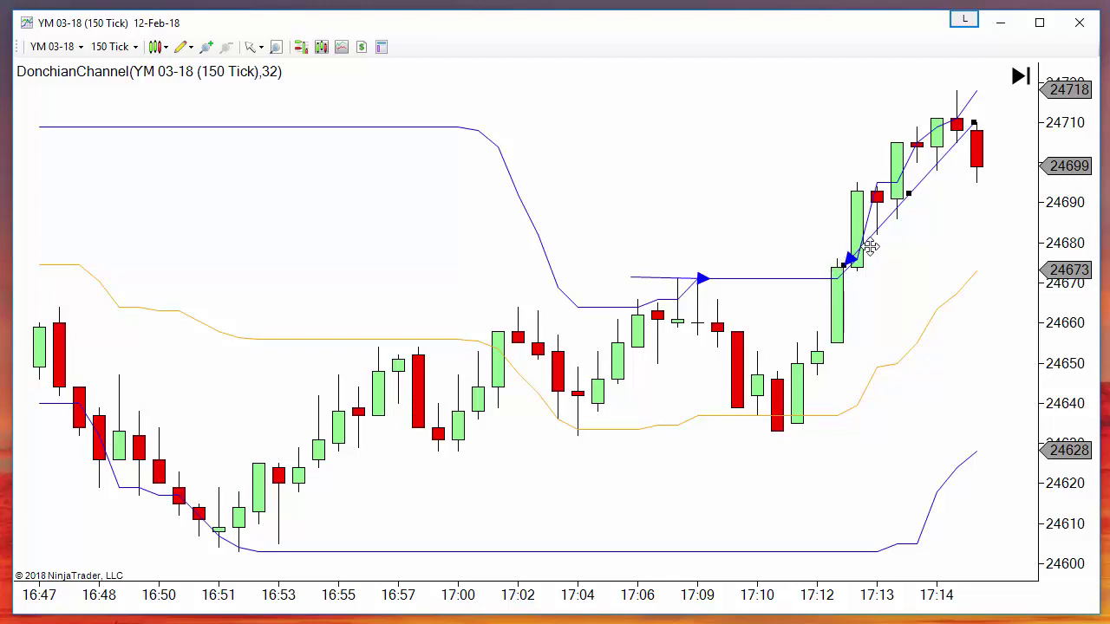
click(845, 268)
click(819, 244)
- Set the Donchian Channel's displacement to 0 and move the sloping arrow line clear of the bars into the empty area above 17:08
right_click(654, 167)
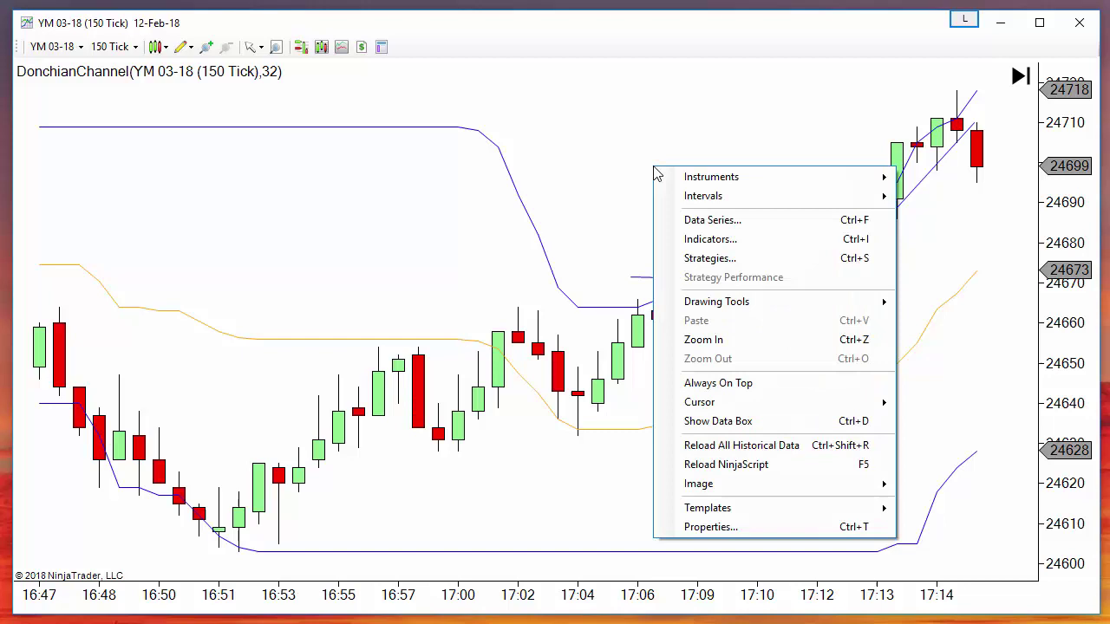
click(702, 243)
drag(712, 126, 532, 107)
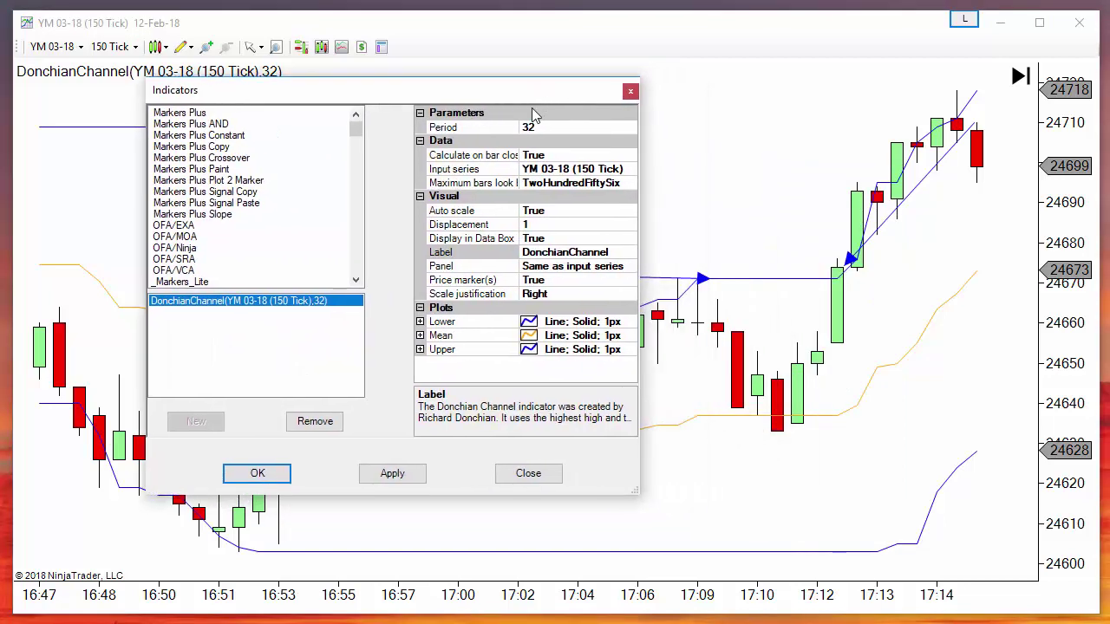
click(534, 225)
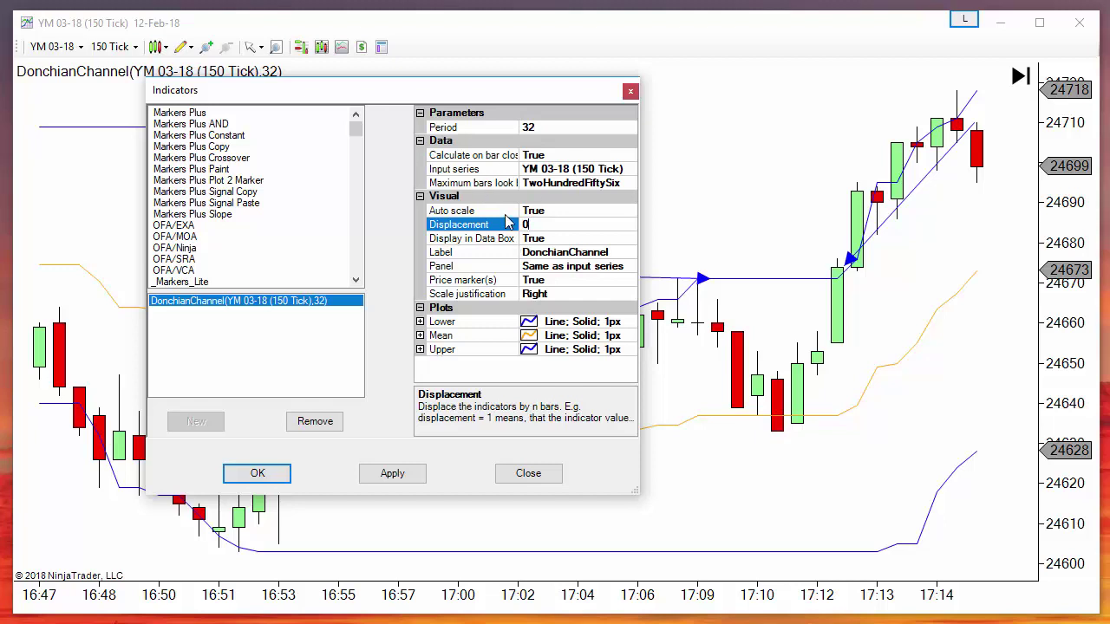
click(263, 476)
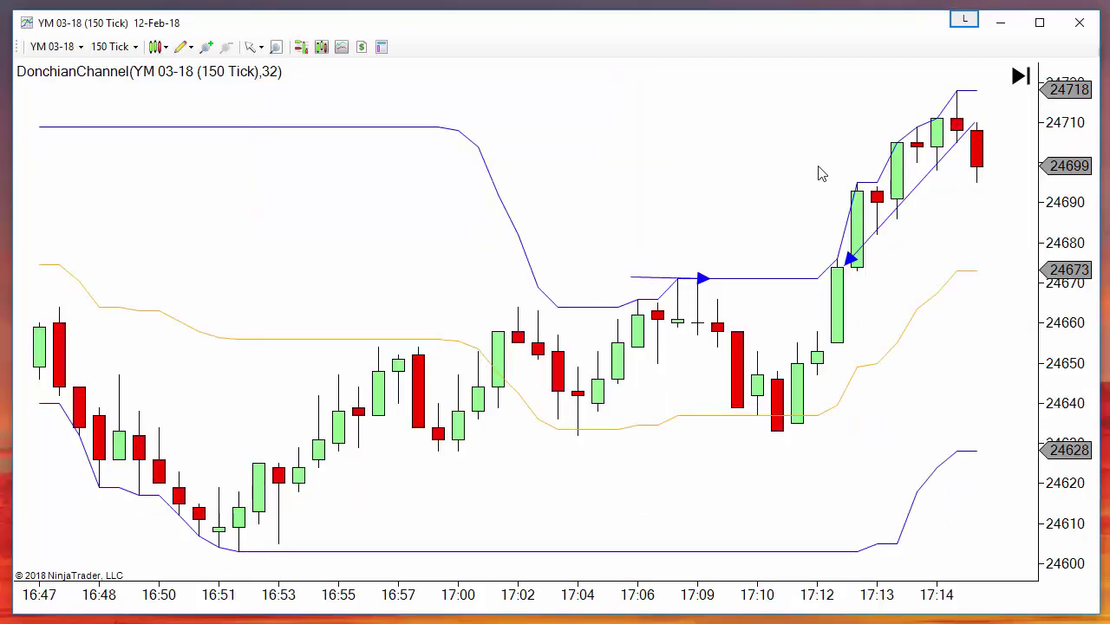
drag(928, 337, 929, 340)
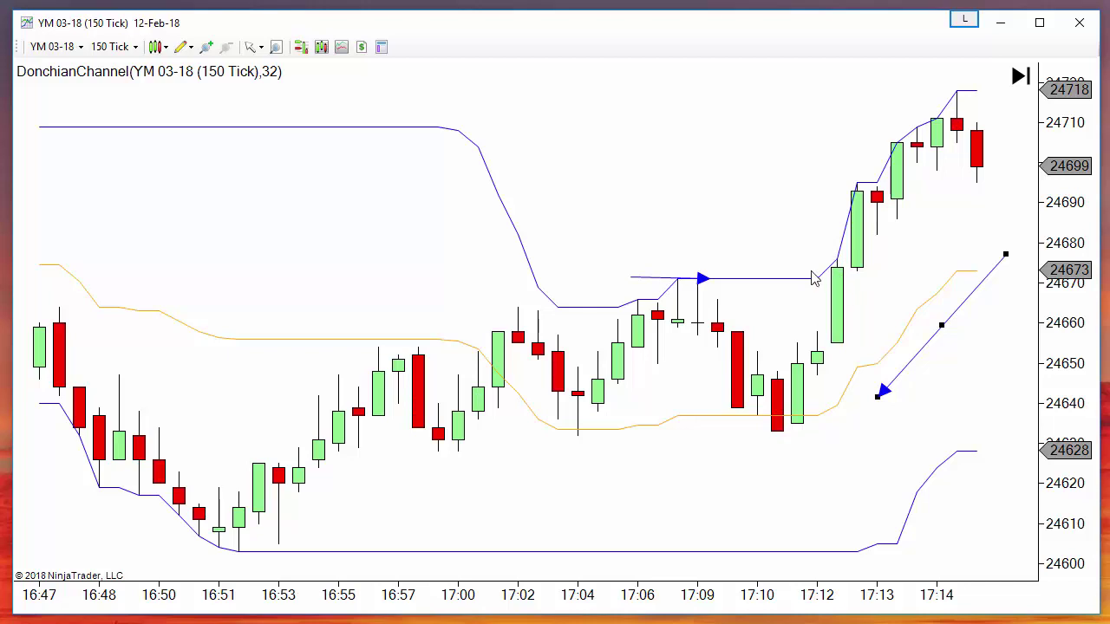
mouse_move(936, 336)
mouse_down()
mouse_move(853, 219)
mouse_move(895, 212)
mouse_move(922, 112)
mouse_move(728, 192)
mouse_up()
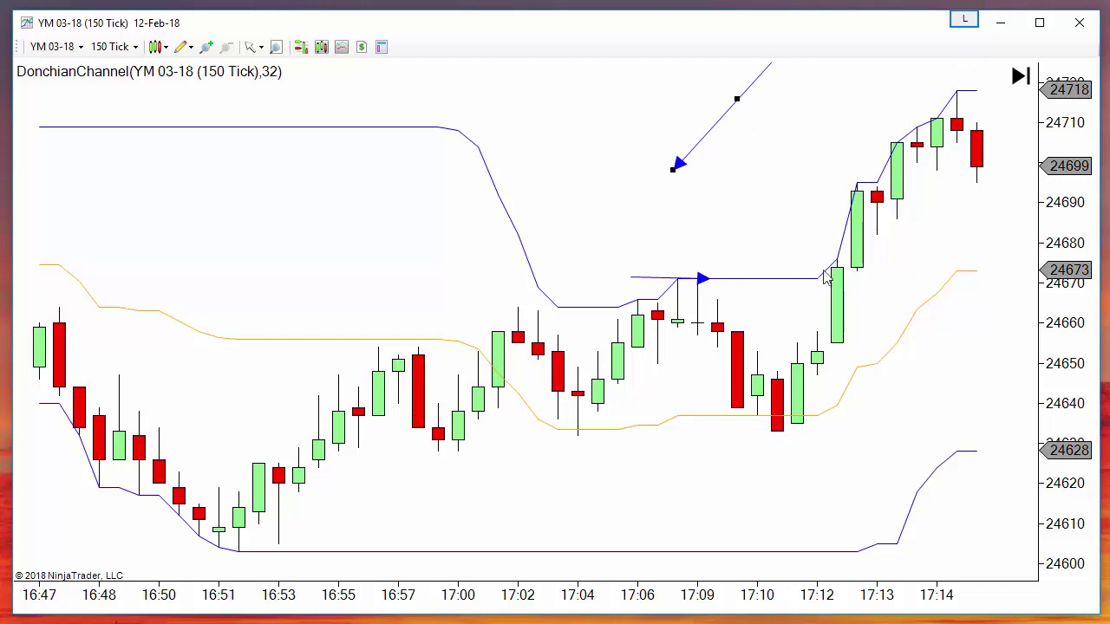
- Set the Donchian Channel's displacement back to 1
right_click(742, 183)
click(681, 199)
double_click(580, 310)
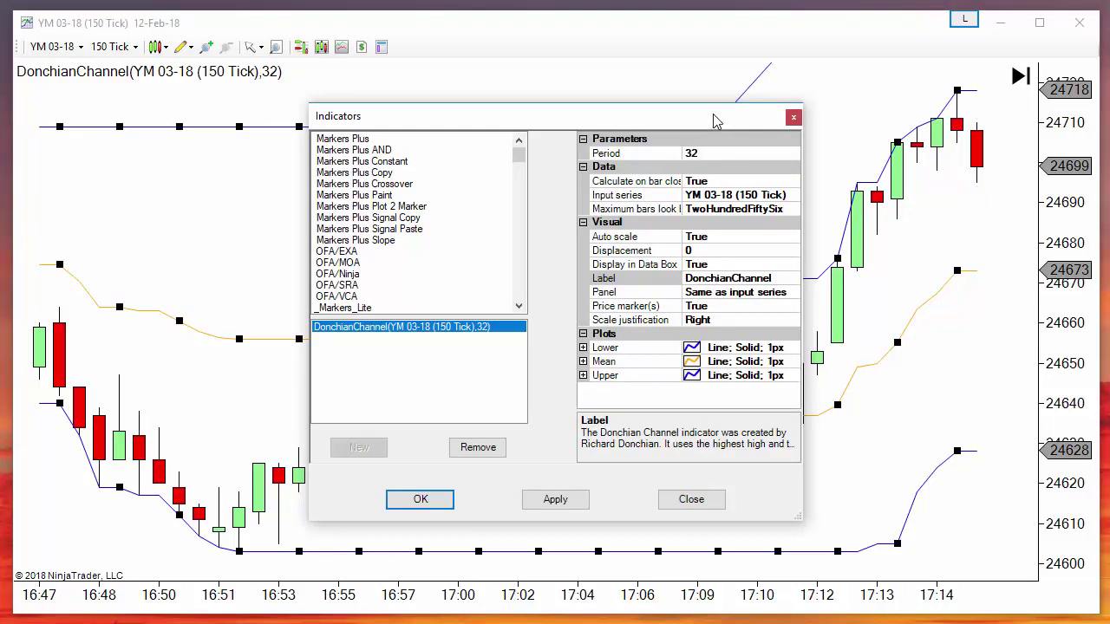
drag(713, 121, 536, 103)
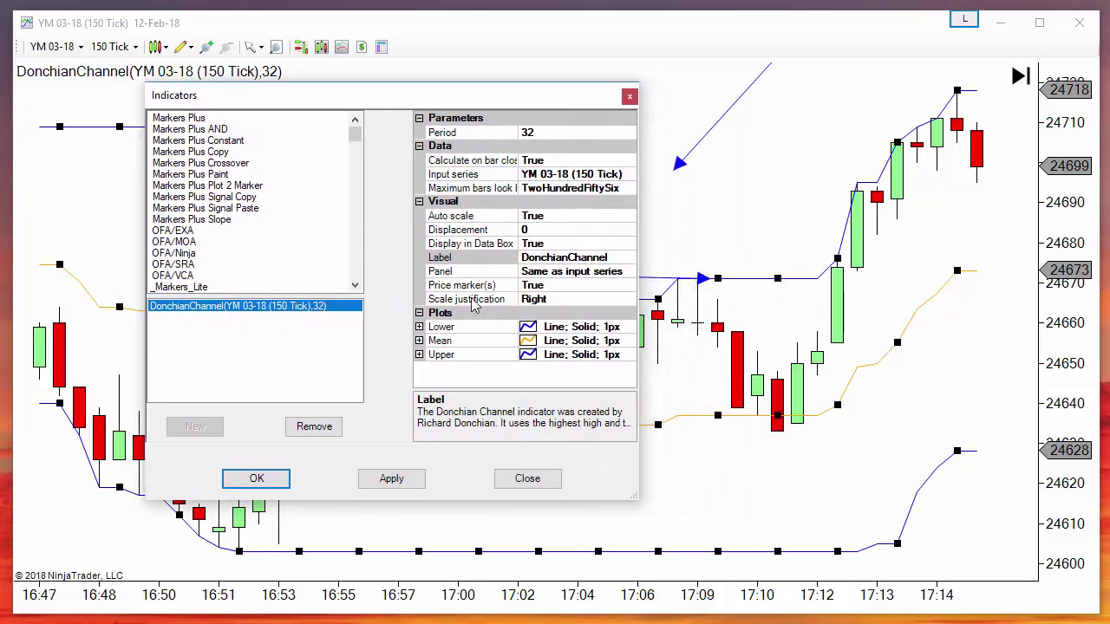
click(538, 228)
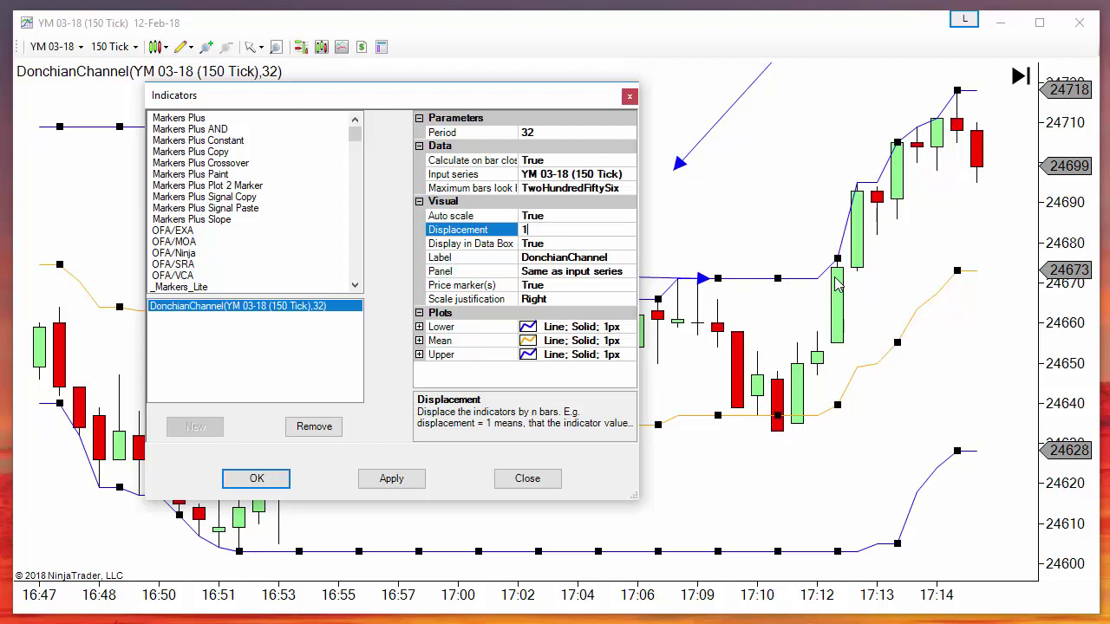
click(276, 478)
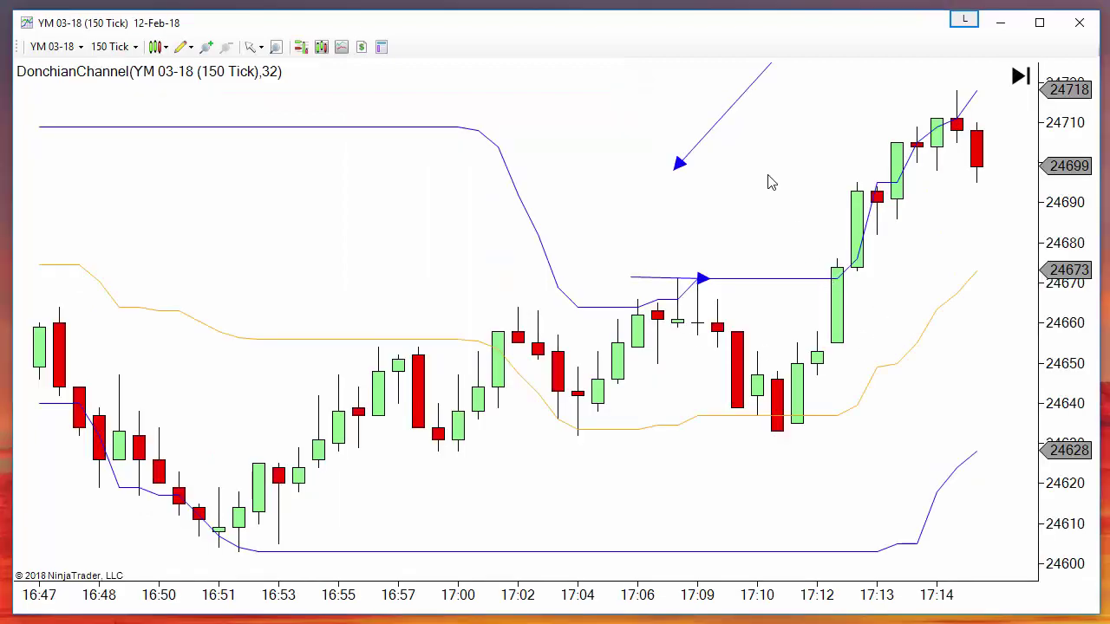
mouse_move(760, 171)
mouse_down()
mouse_move(821, 248)
mouse_move(824, 274)
mouse_up()
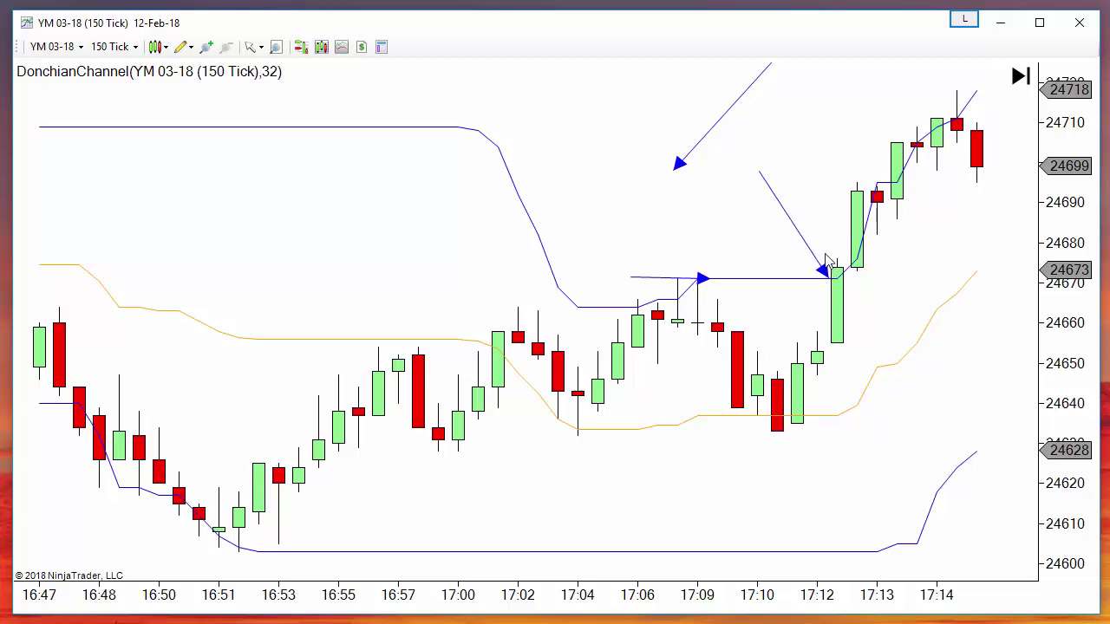
click(802, 237)
key(Delete)
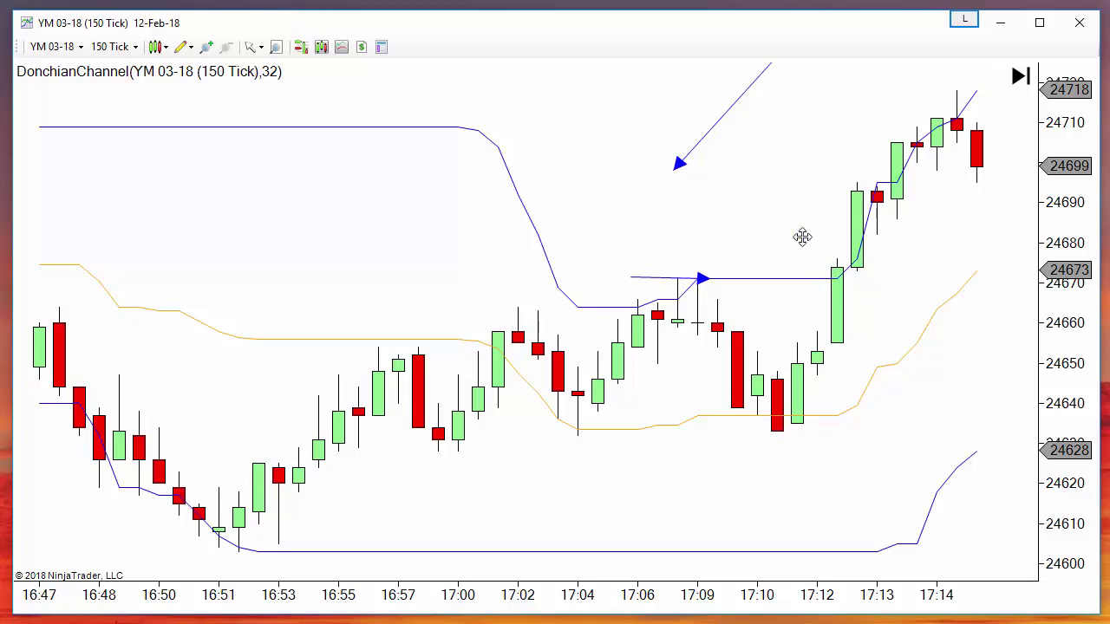
- Delete the sloping arrow line and redirect the horizontal one to slope down to the upper-band breakout at the bar after 17:12
drag(732, 105, 713, 149)
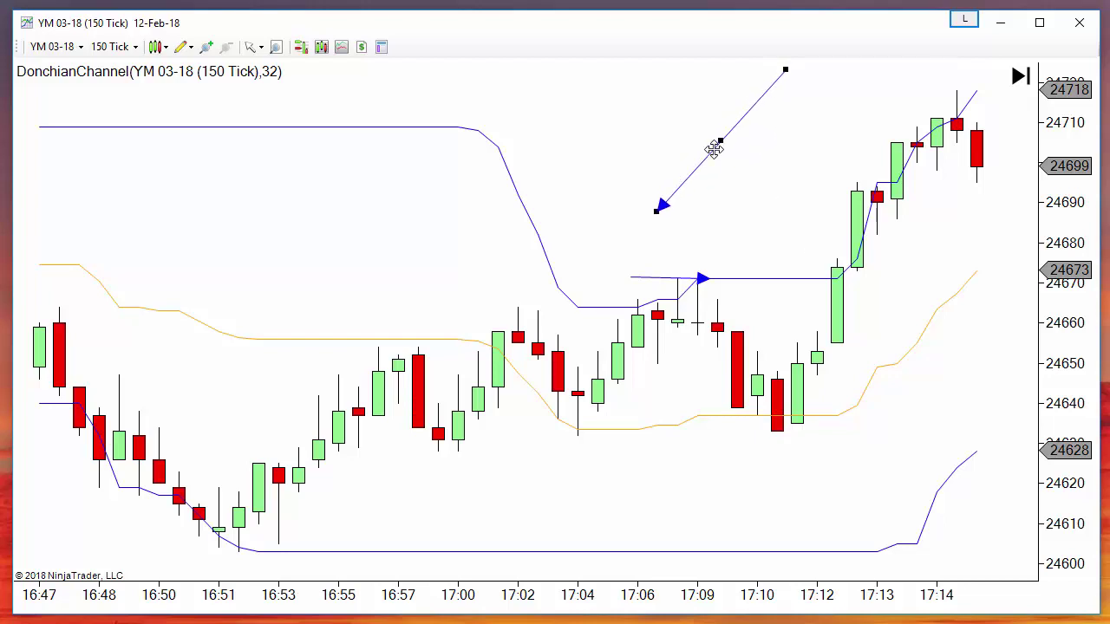
key(Delete)
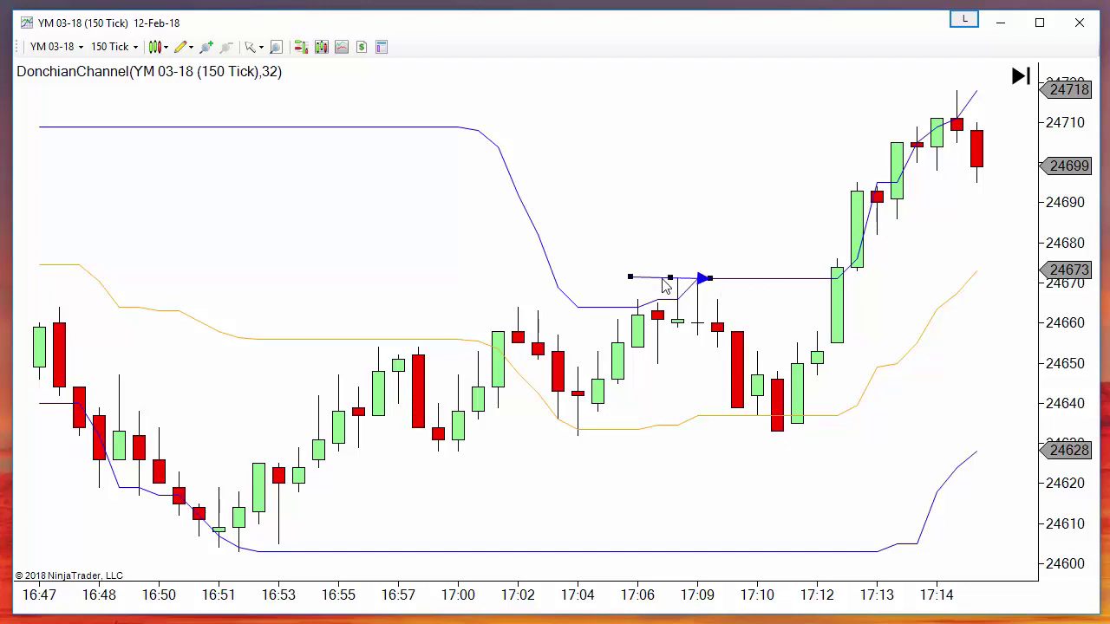
drag(662, 279, 664, 260)
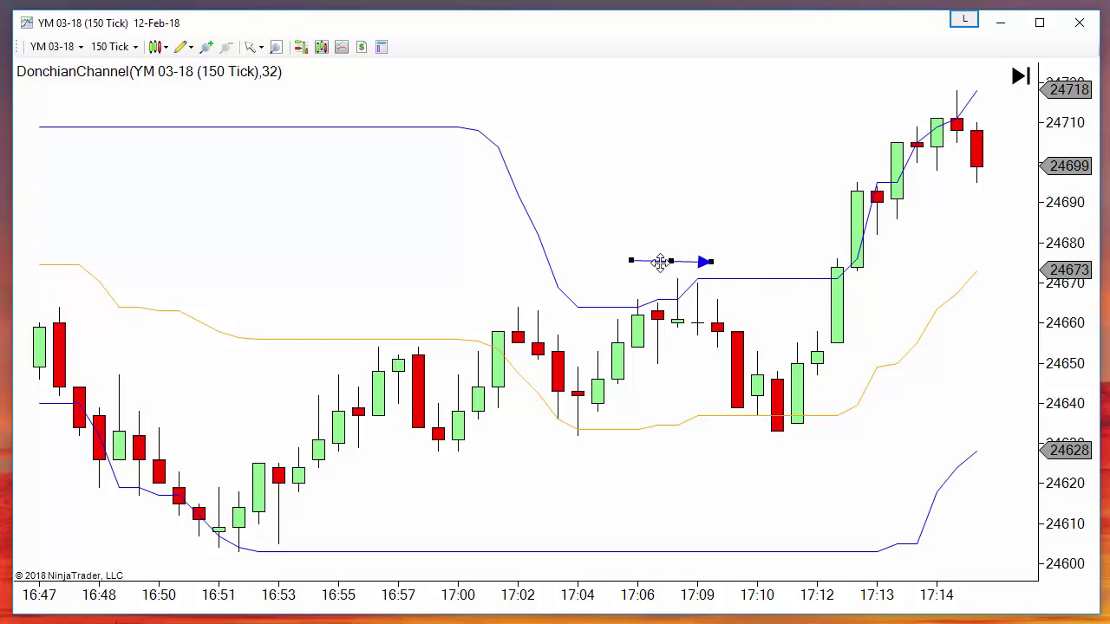
mouse_move(660, 262)
mouse_down()
mouse_move(762, 244)
mouse_move(735, 177)
mouse_up()
drag(788, 221, 804, 252)
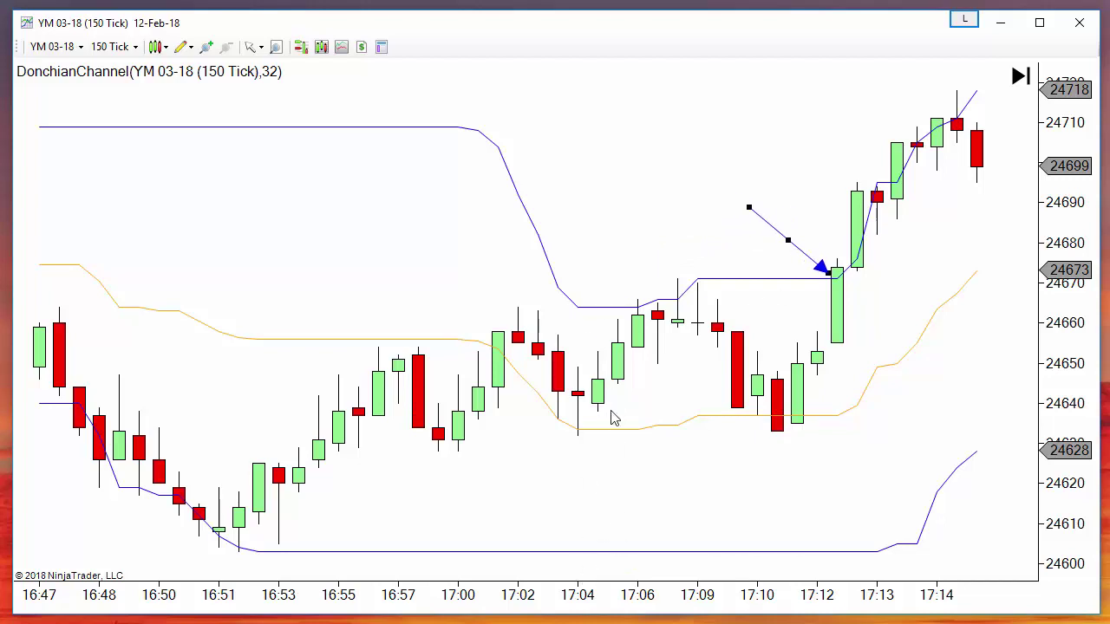
- Add a Markers Plus Copy indicator to the chart and set its new variable name to high
right_click(411, 97)
click(551, 167)
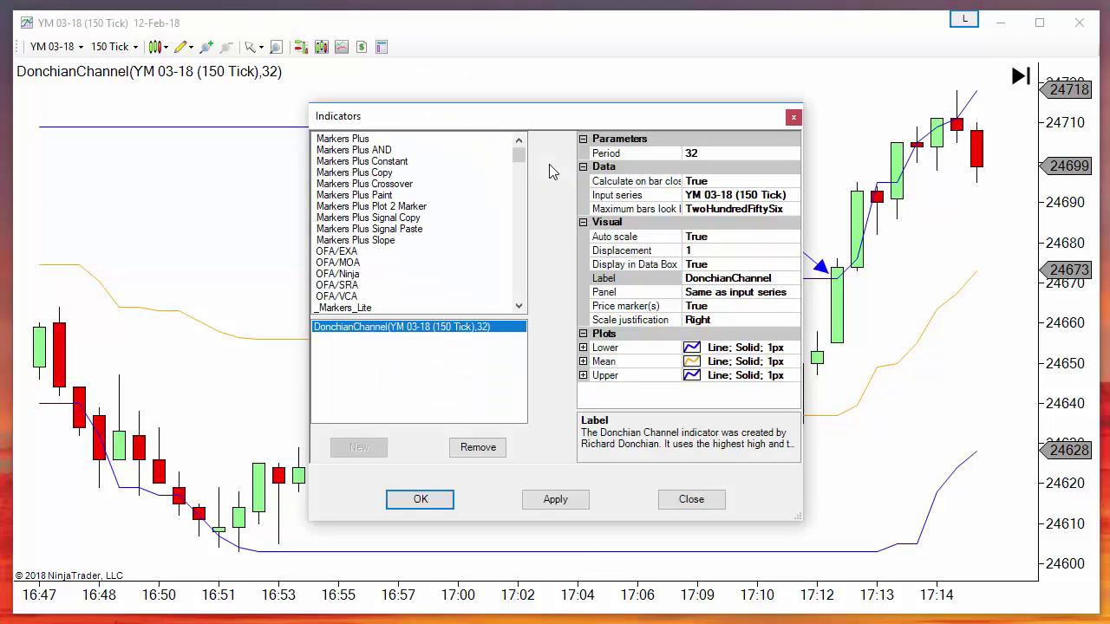
double_click(381, 173)
drag(577, 125, 432, 116)
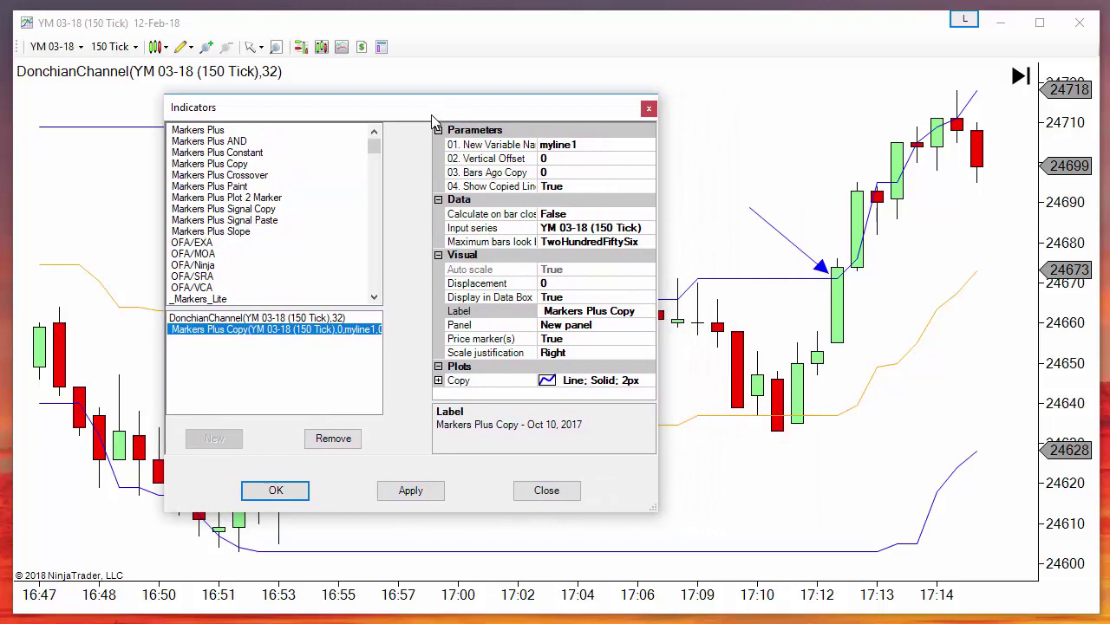
click(590, 146)
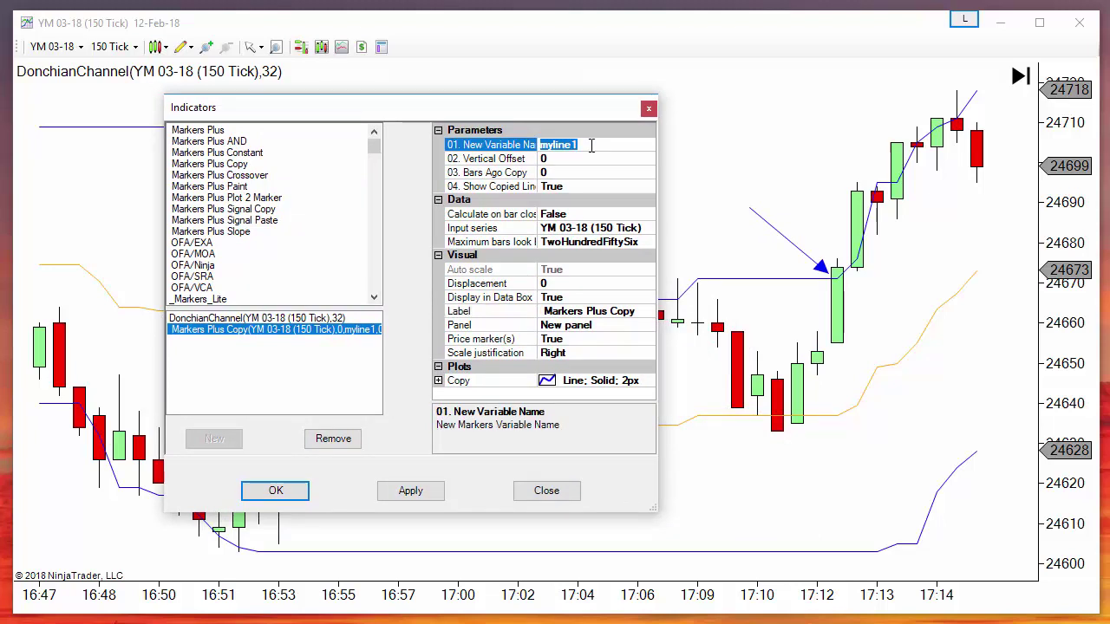
text(high)
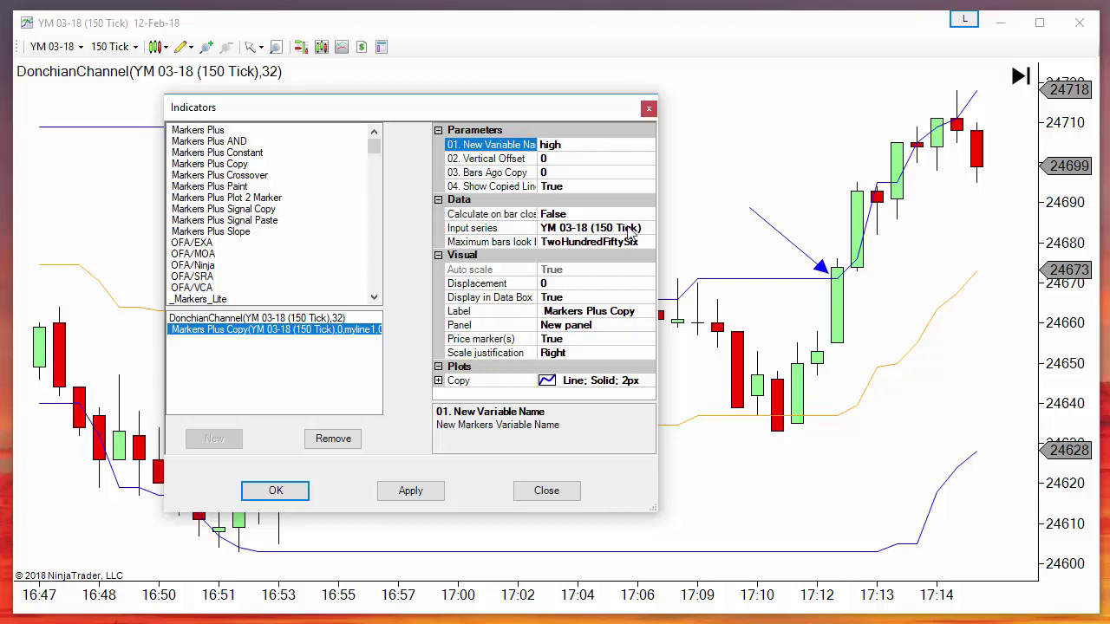
- Choose DonchianChannel from the indicators as the input series for the high copy
click(642, 227)
click(647, 227)
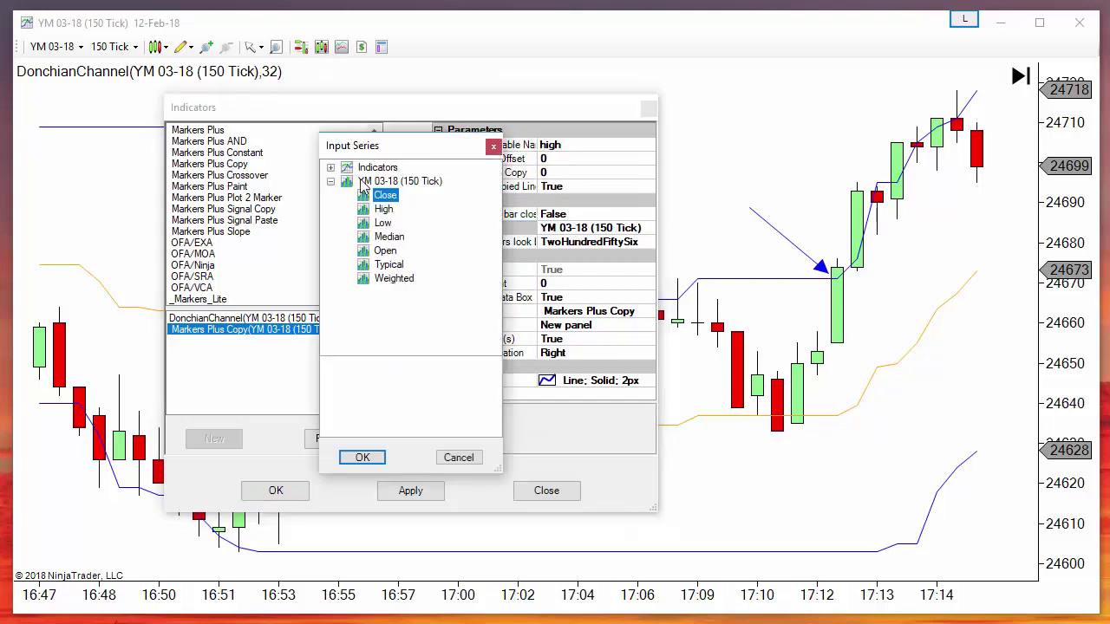
click(331, 168)
click(438, 267)
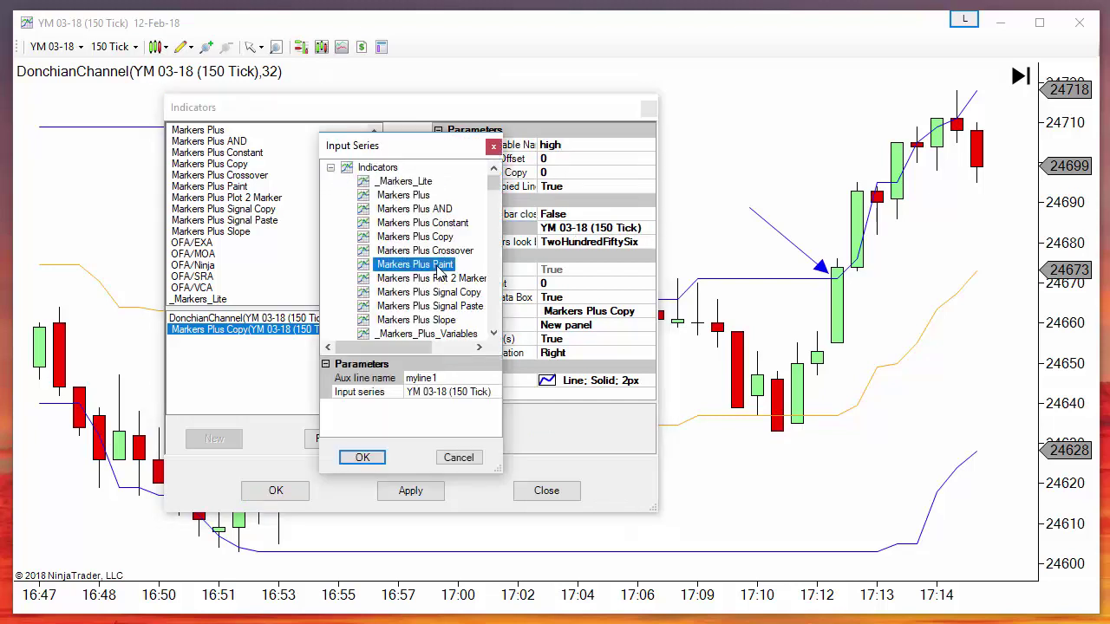
key(d)
scroll(439, 274, down, 4)
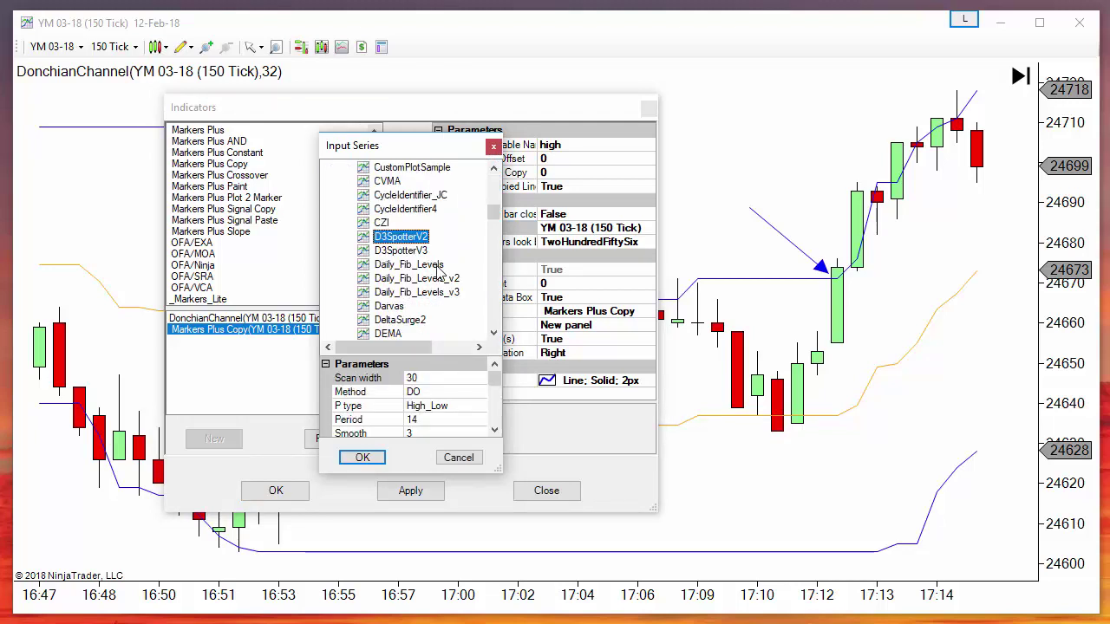
scroll(439, 274, down, 2)
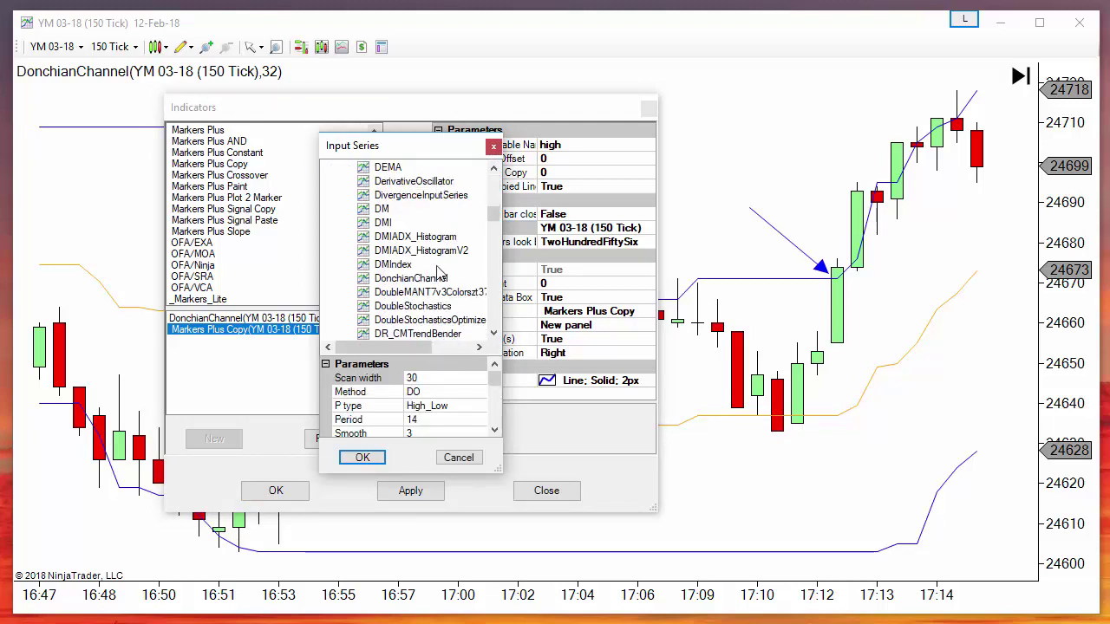
click(421, 279)
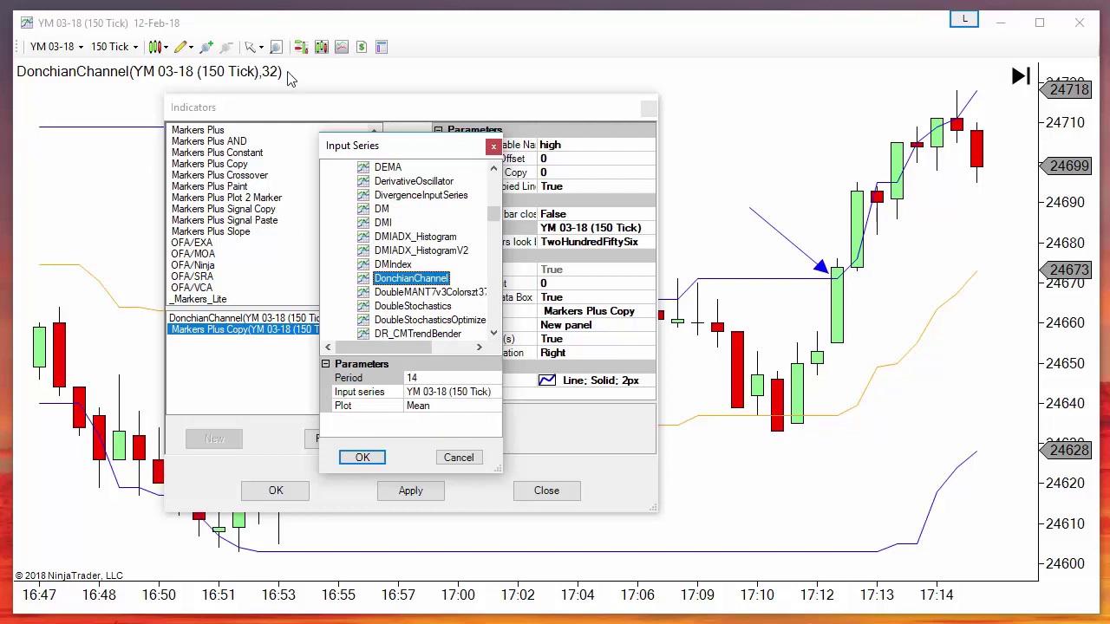
- Set the input Donchian Channel's period to 32, choose the plot that feeds the high variable, and accept the input series
click(427, 379)
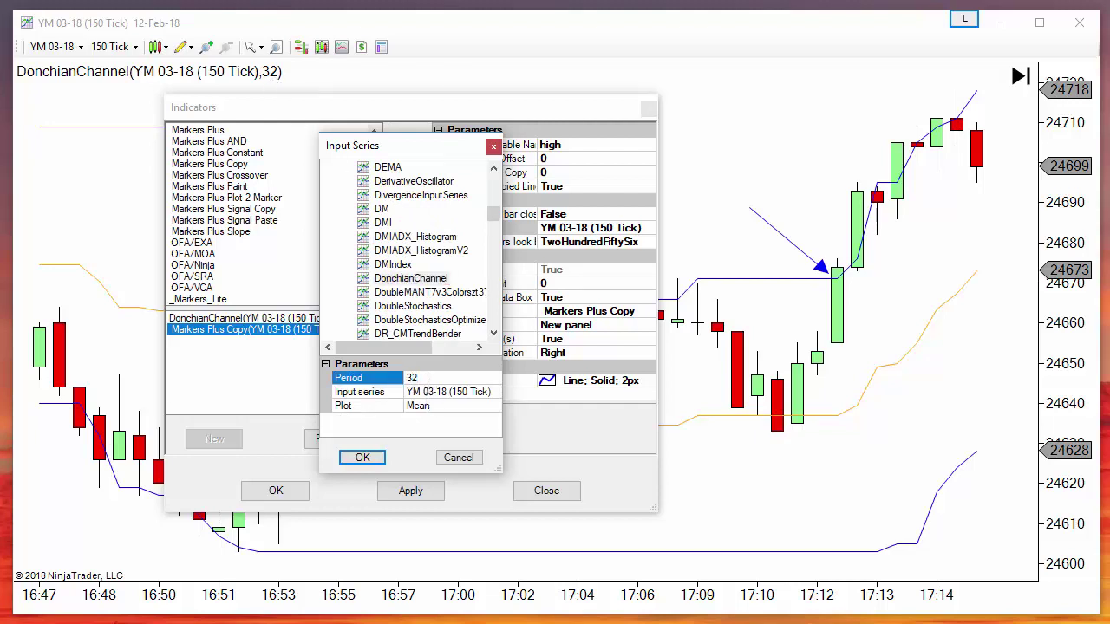
click(460, 408)
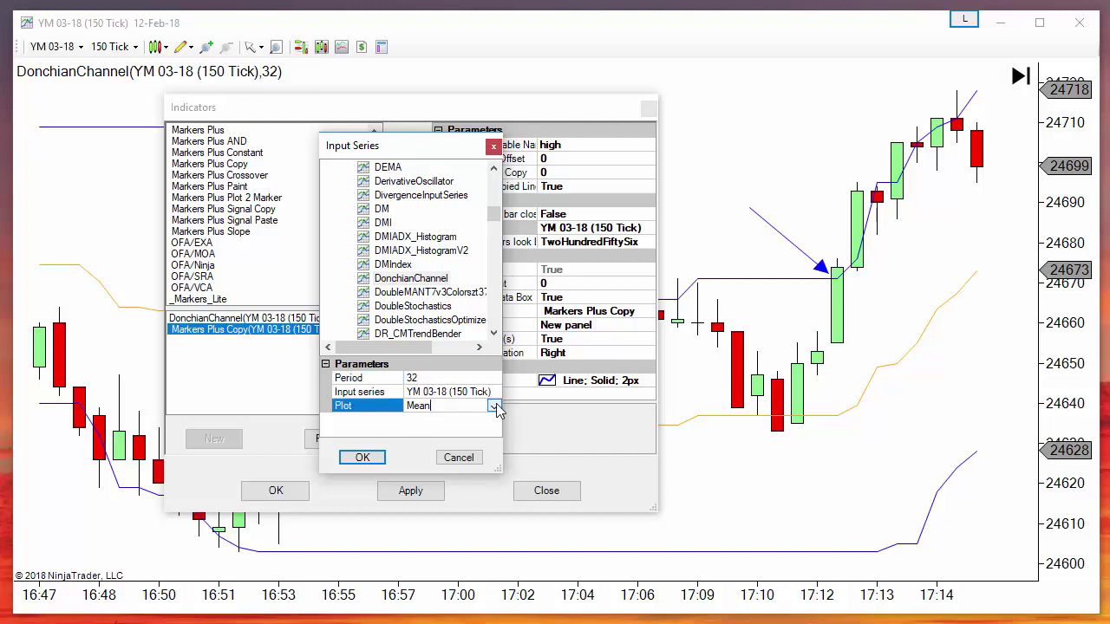
click(494, 406)
click(429, 434)
click(362, 457)
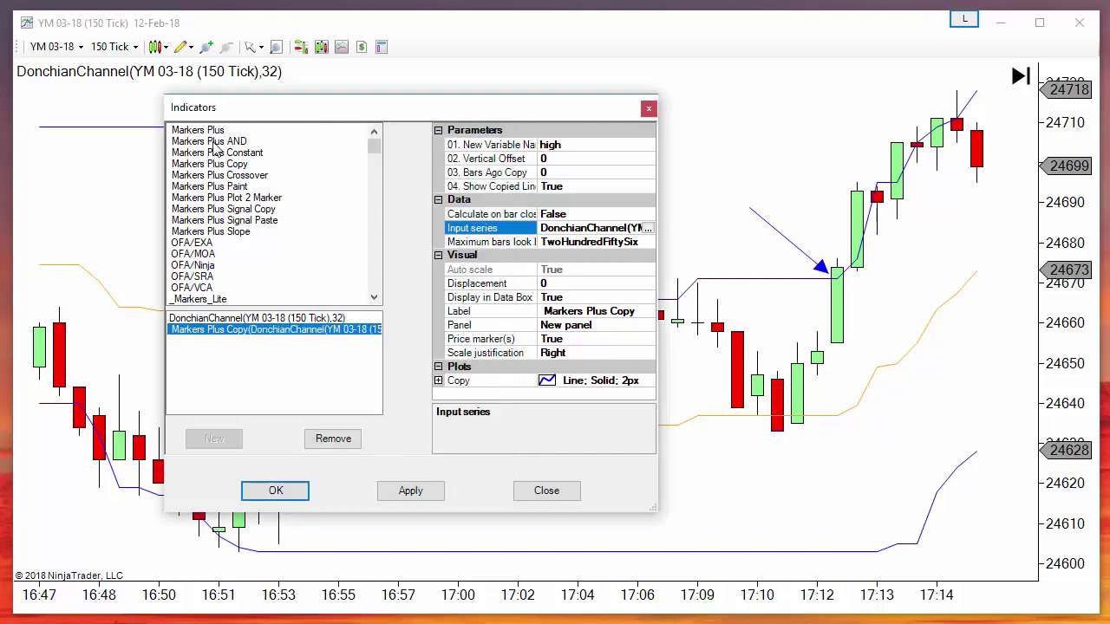
- Add a second Markers Plus Copy indicator and set its new variable name to low
double_click(236, 164)
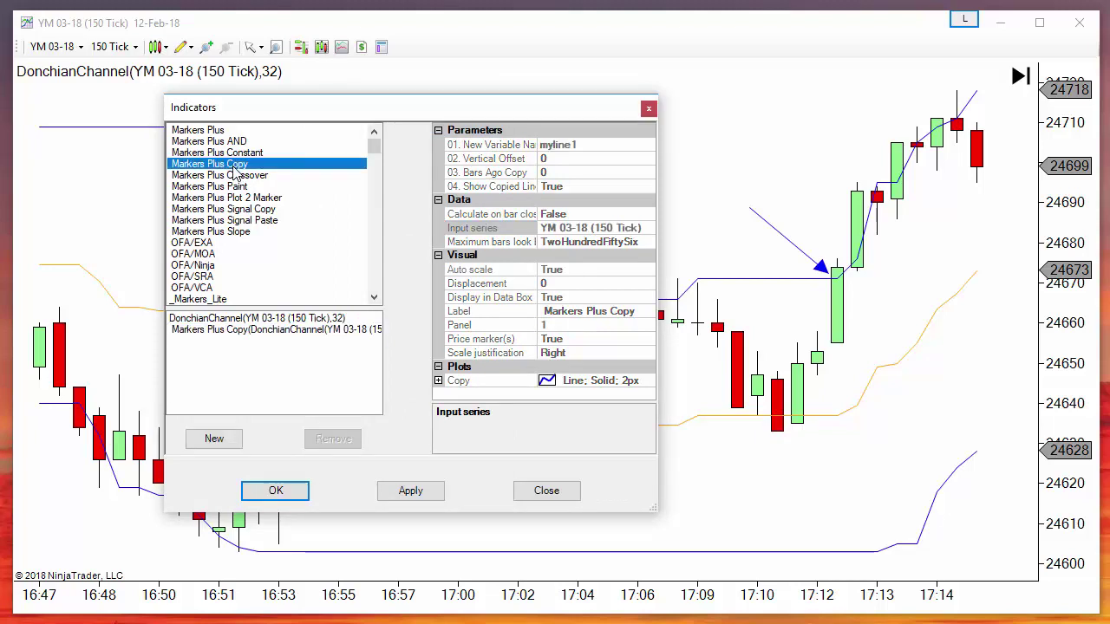
click(587, 144)
text(low)
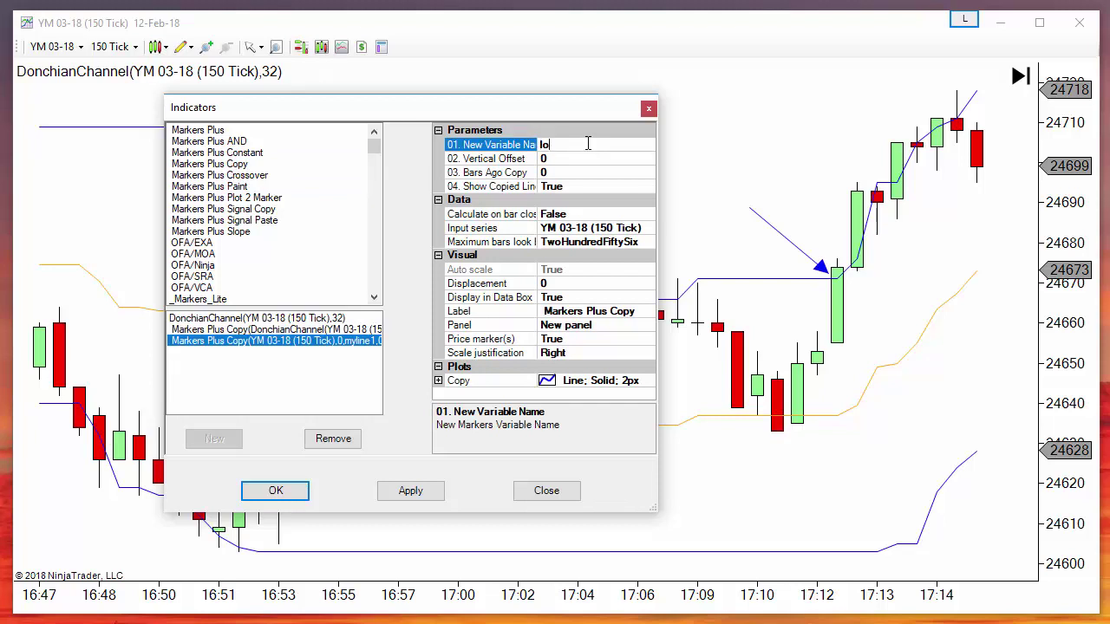
- Choose DonchianChannel from the indicators as the input series for the low copy
click(648, 230)
click(649, 228)
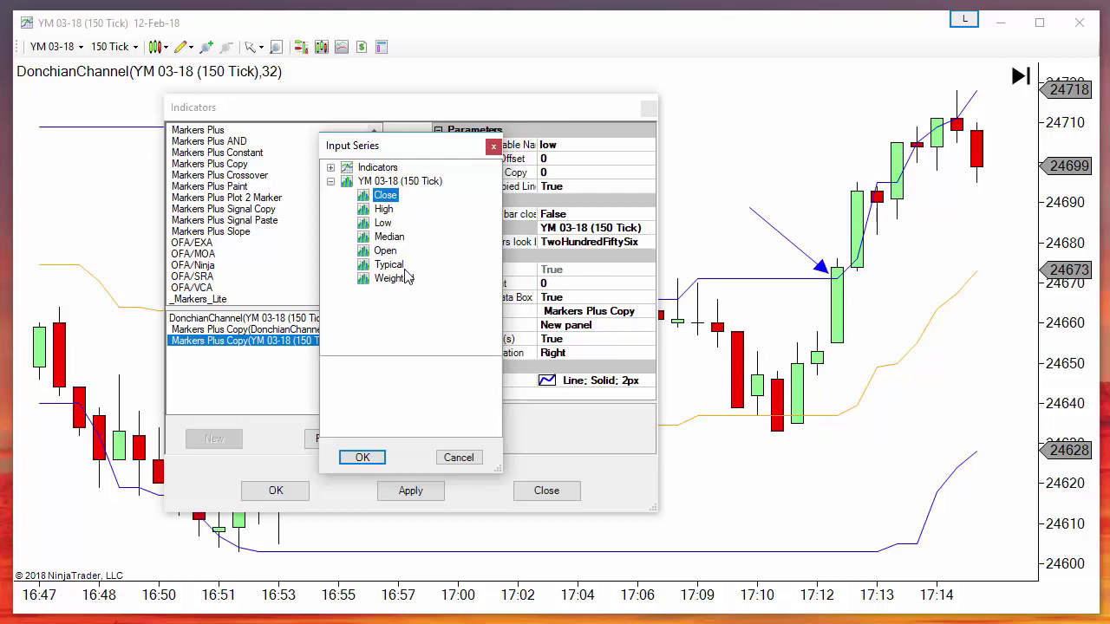
click(330, 168)
click(452, 222)
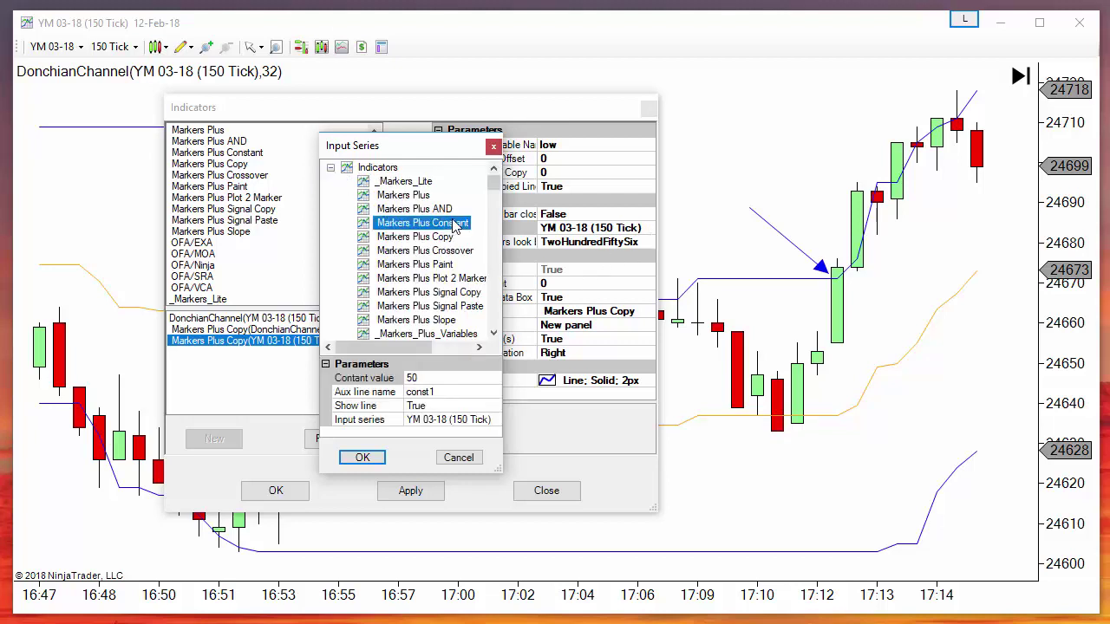
key(d)
scroll(451, 222, down, 1)
scroll(453, 225, down, 5)
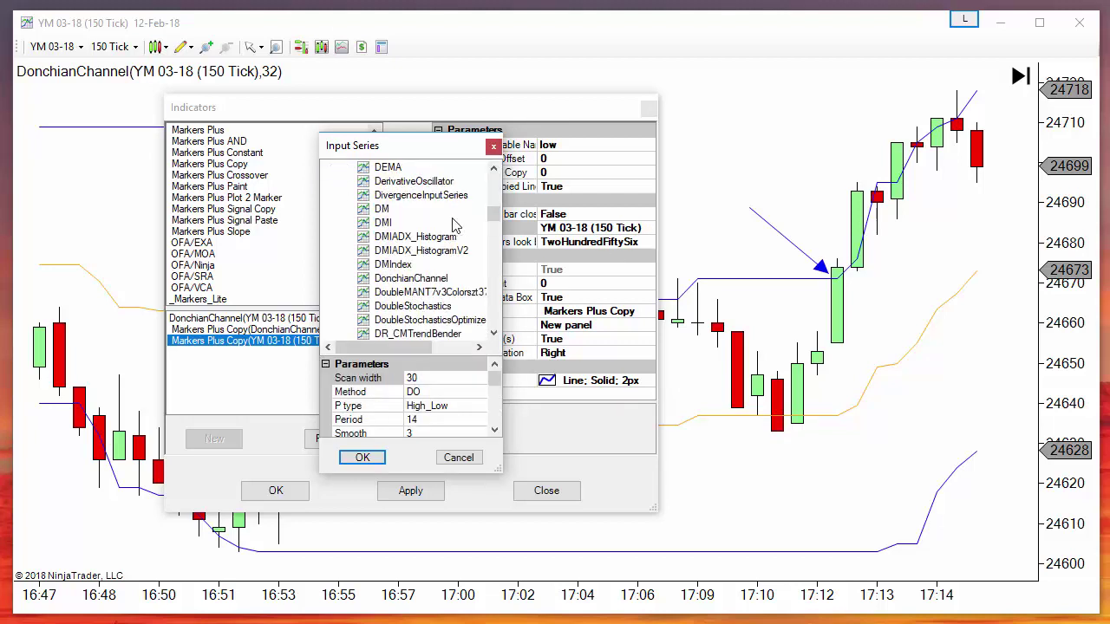
click(425, 278)
- Set the input Donchian Channel's period to 32 and its plot to Lower, and accept the input series and the indicators
click(433, 378)
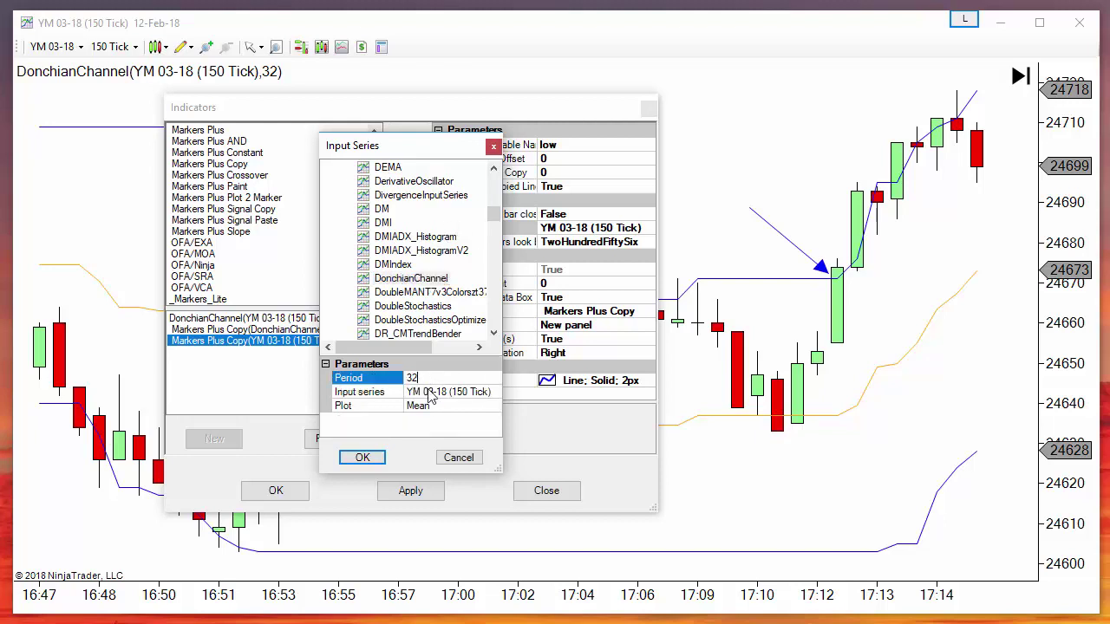
text(32)
click(430, 407)
click(493, 406)
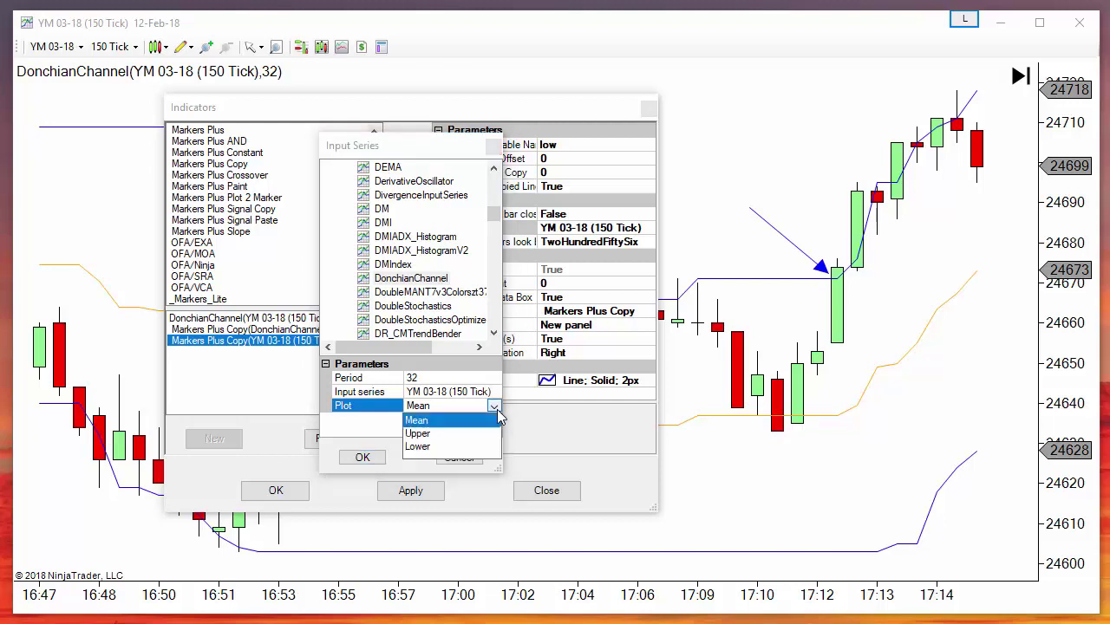
click(419, 446)
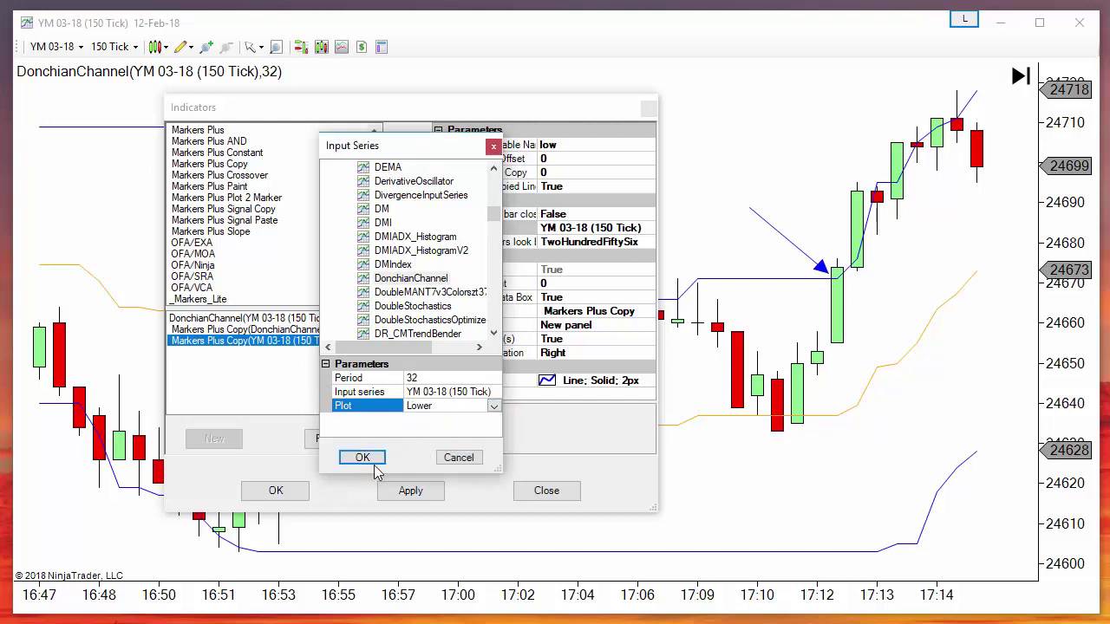
click(362, 457)
click(275, 491)
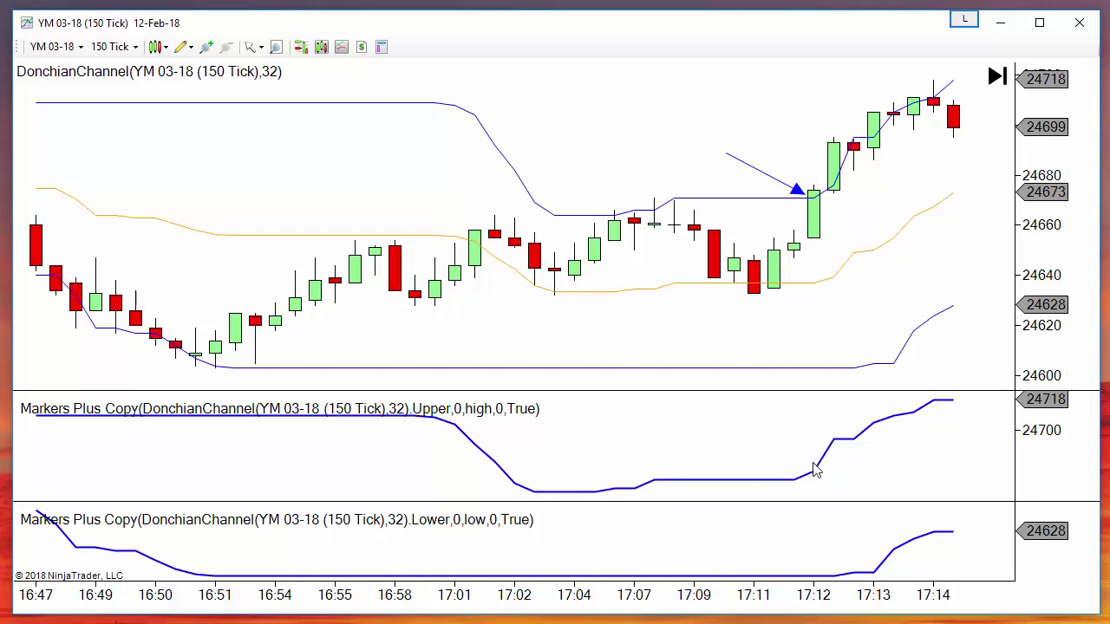
- Move the high and low copy plots out of their separate panels onto the price panel
click(831, 440)
drag(831, 440, 1073, 251)
drag(888, 557, 1063, 343)
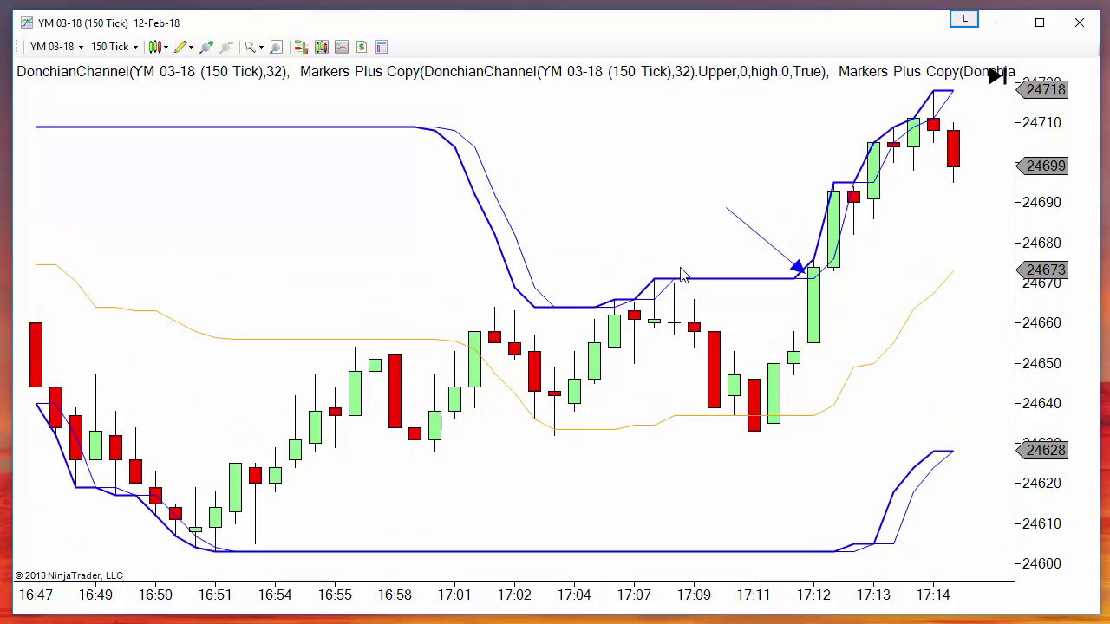
- Set Bars Ago Copy to 1 for both the high and the low Markers Plus Copy indicators and accept the changes
double_click(510, 231)
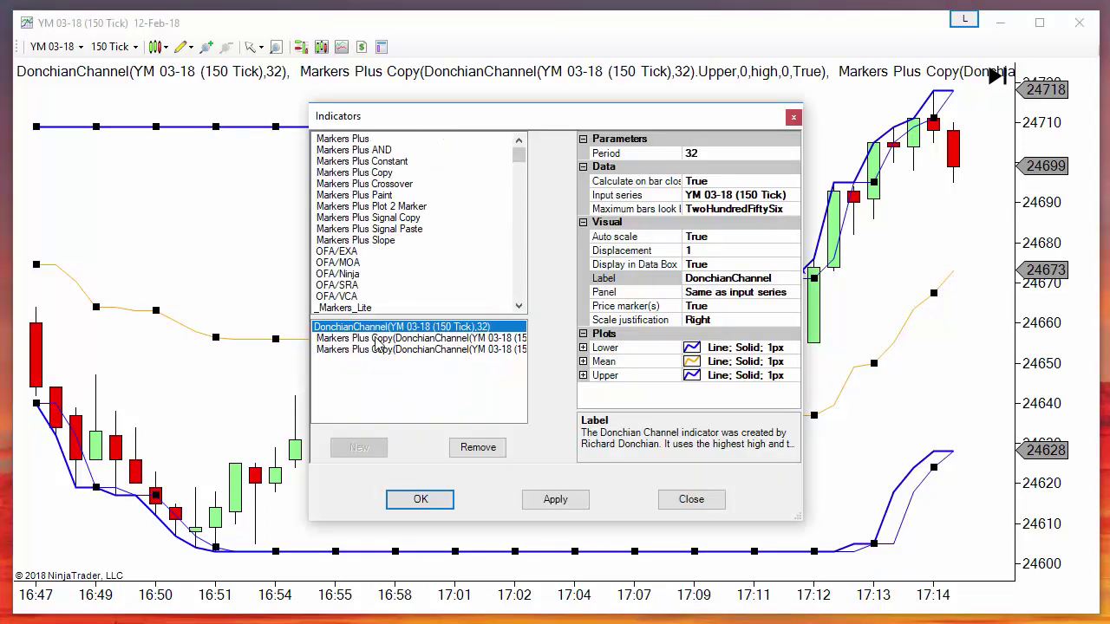
click(711, 251)
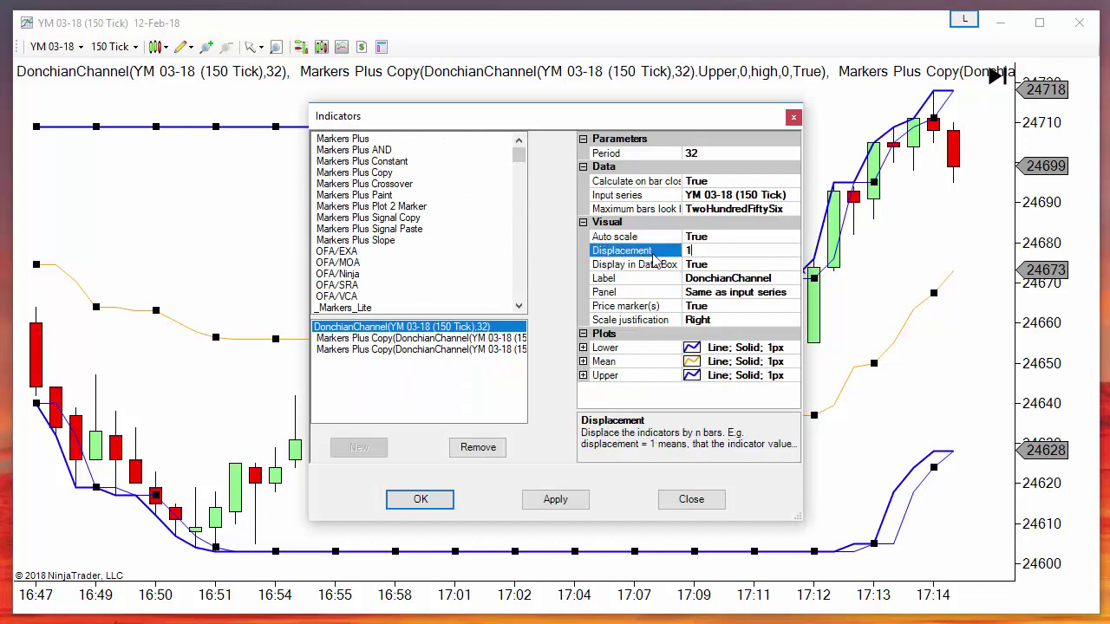
click(370, 339)
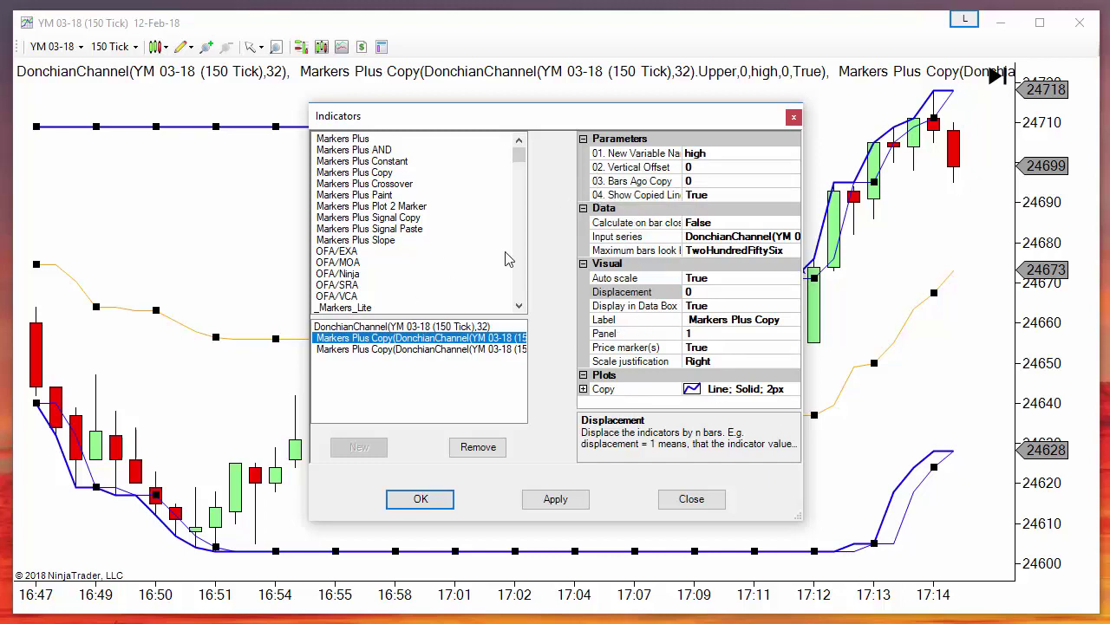
click(699, 181)
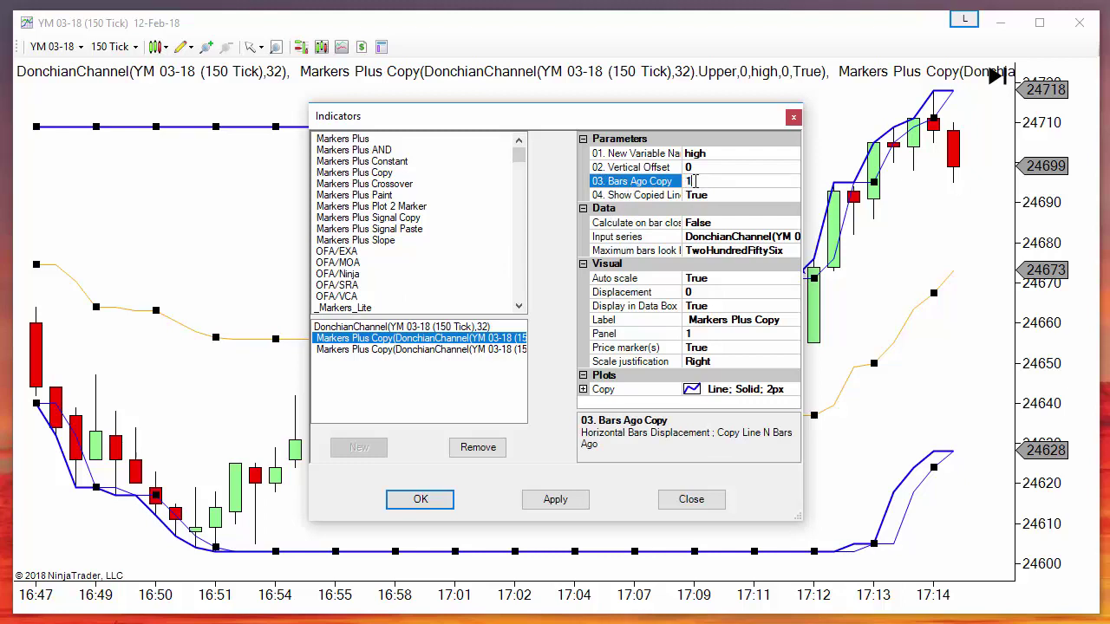
click(415, 351)
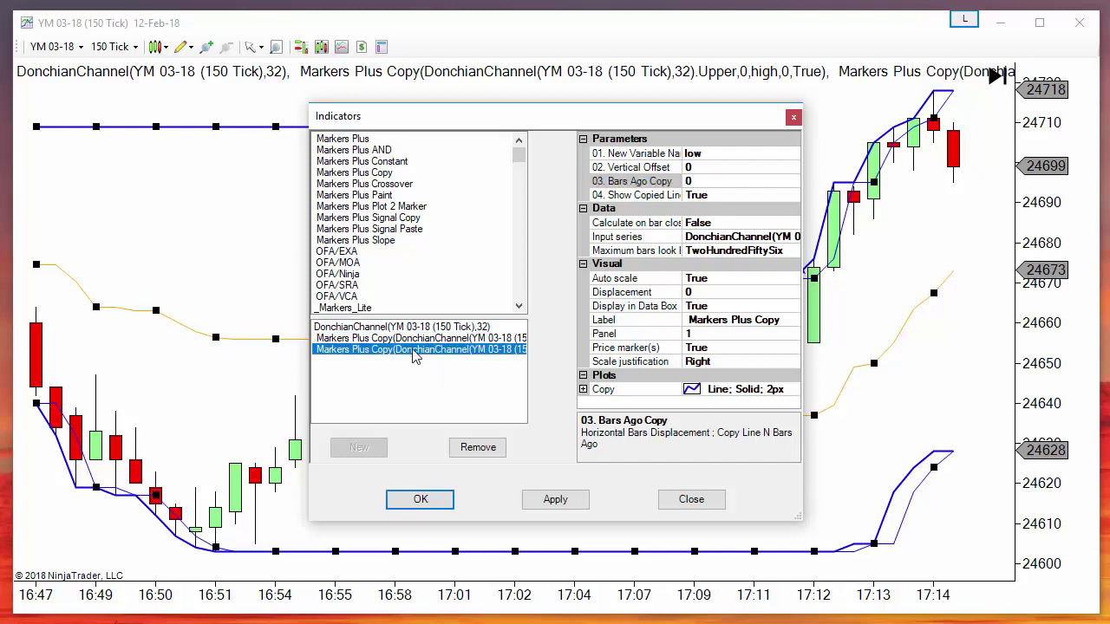
click(693, 182)
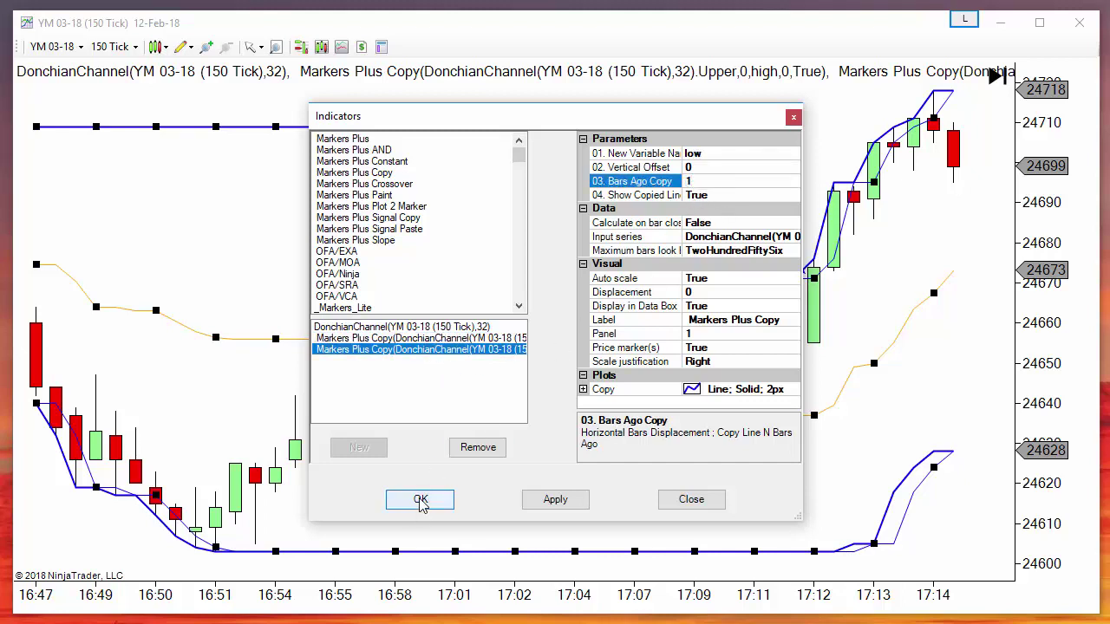
click(420, 498)
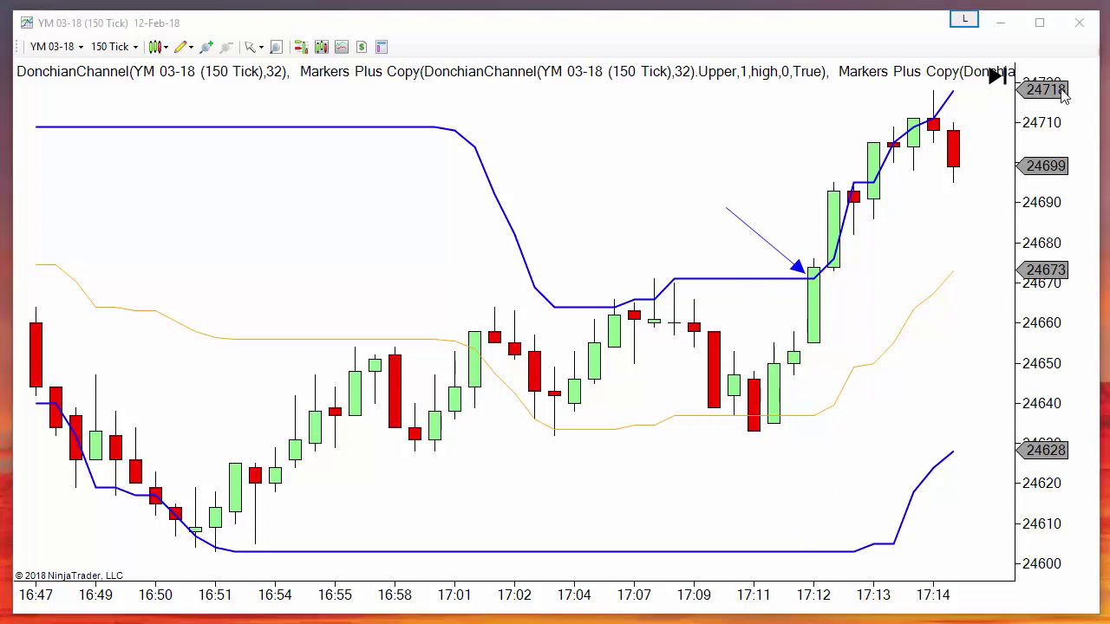
- Bring the replay controls over the chart and send the replay to 12-Feb-18 17:10:17
drag(436, 187, 271, 189)
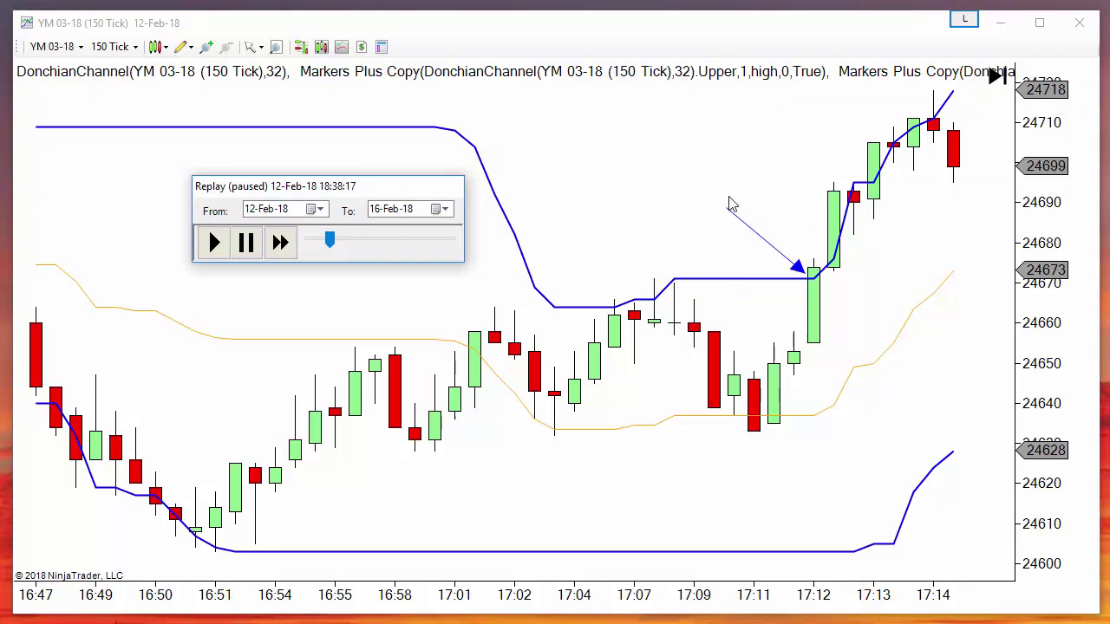
middle_click(728, 246)
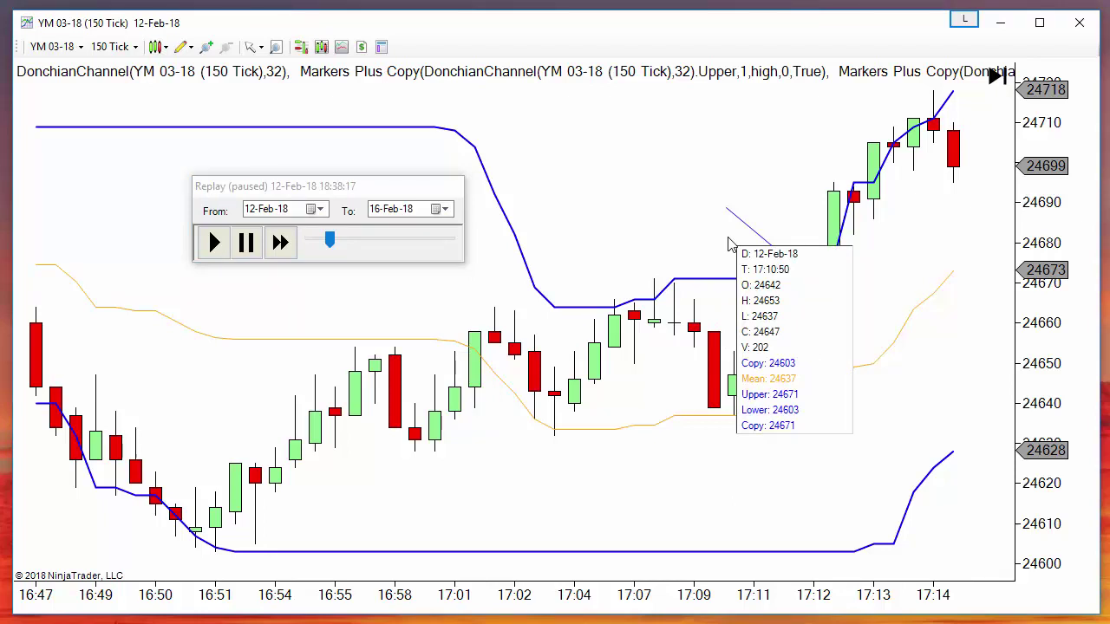
right_click(371, 249)
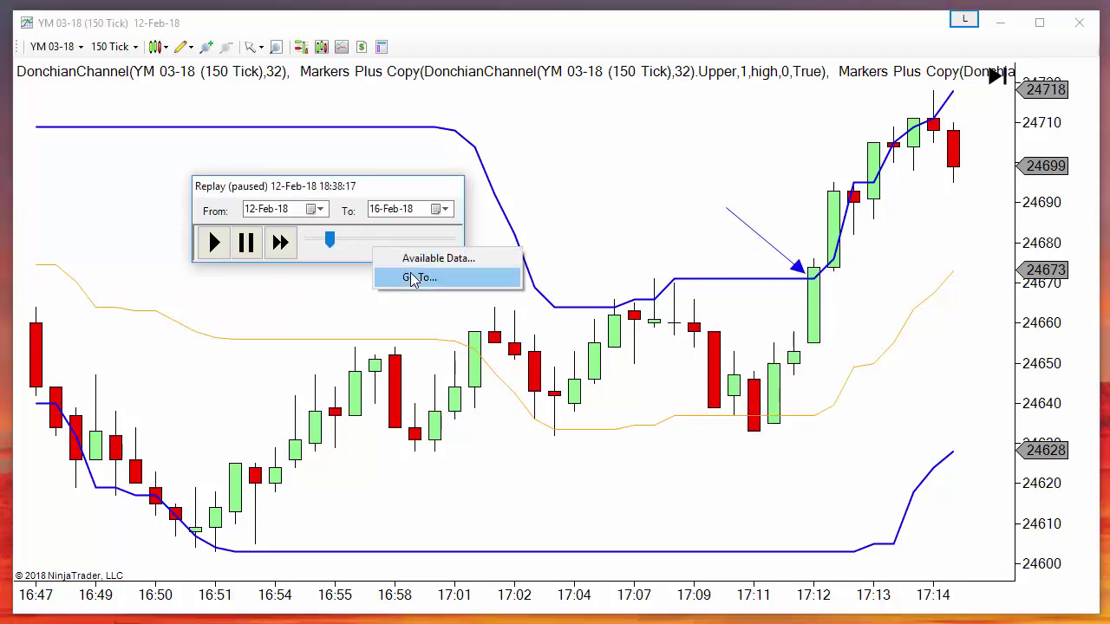
click(378, 276)
click(330, 227)
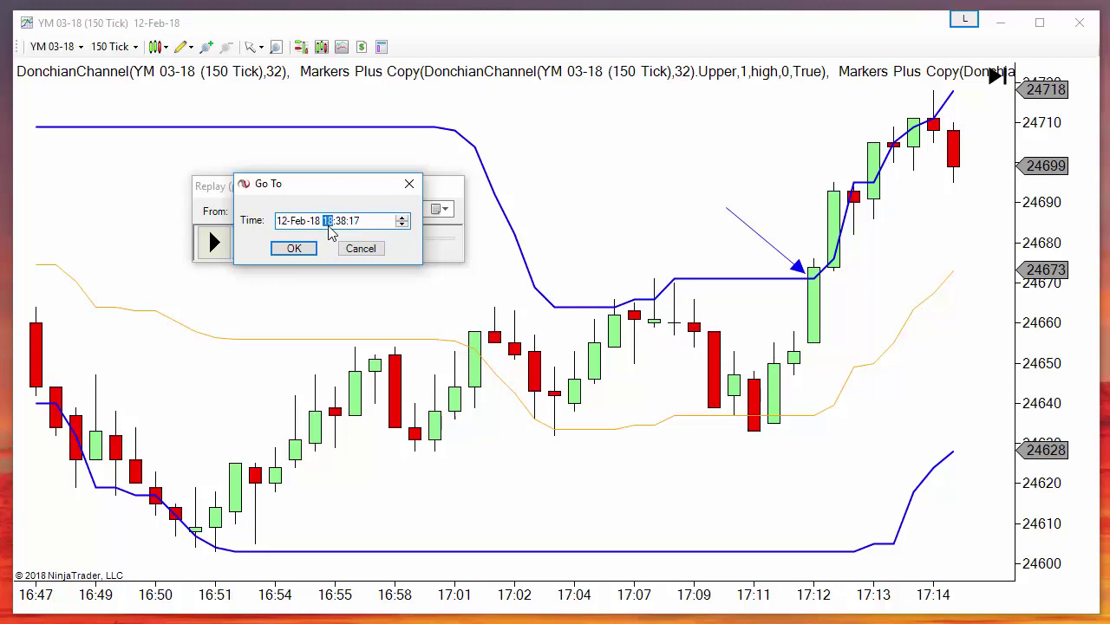
text(17)
click(295, 249)
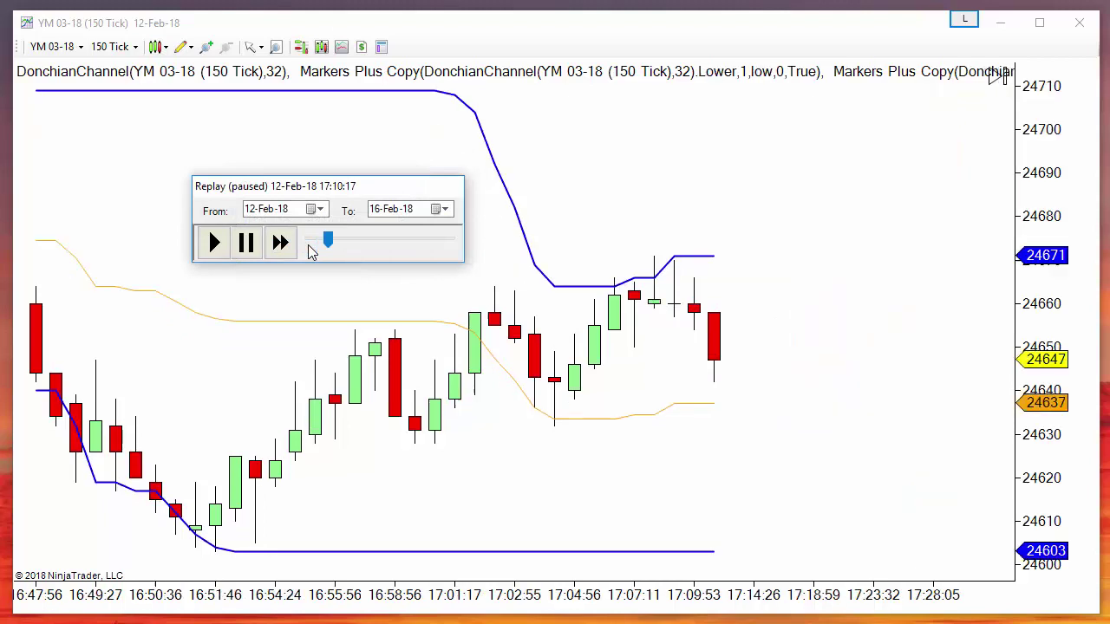
- Run the market replay forward at up to 100x speed and pause it at 17:14:50
click(279, 243)
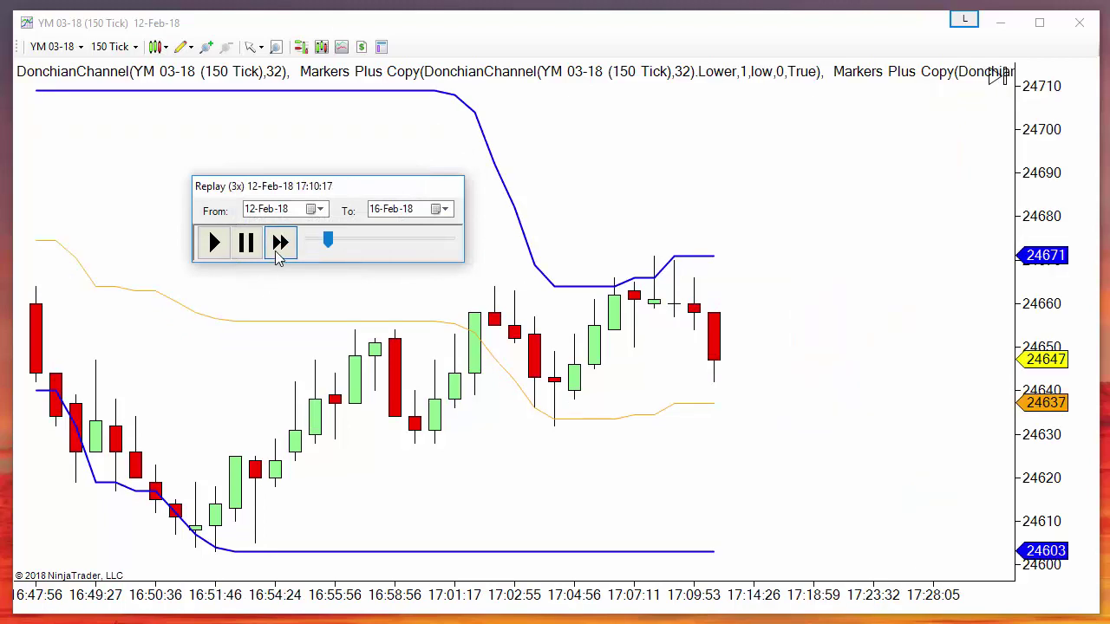
click(277, 250)
click(278, 244)
click(279, 245)
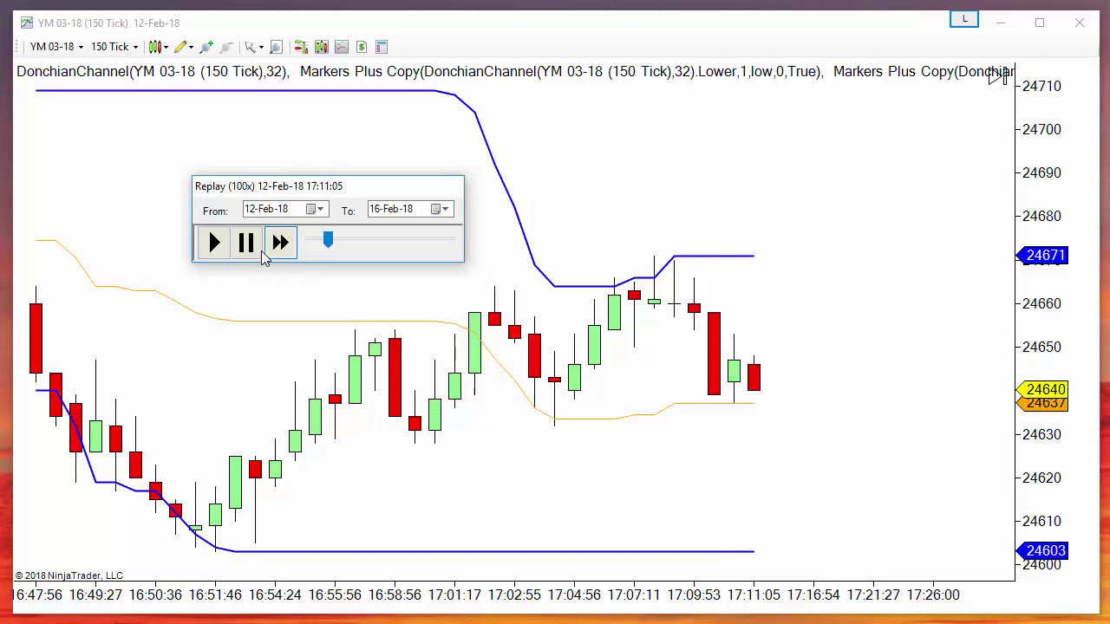
click(247, 249)
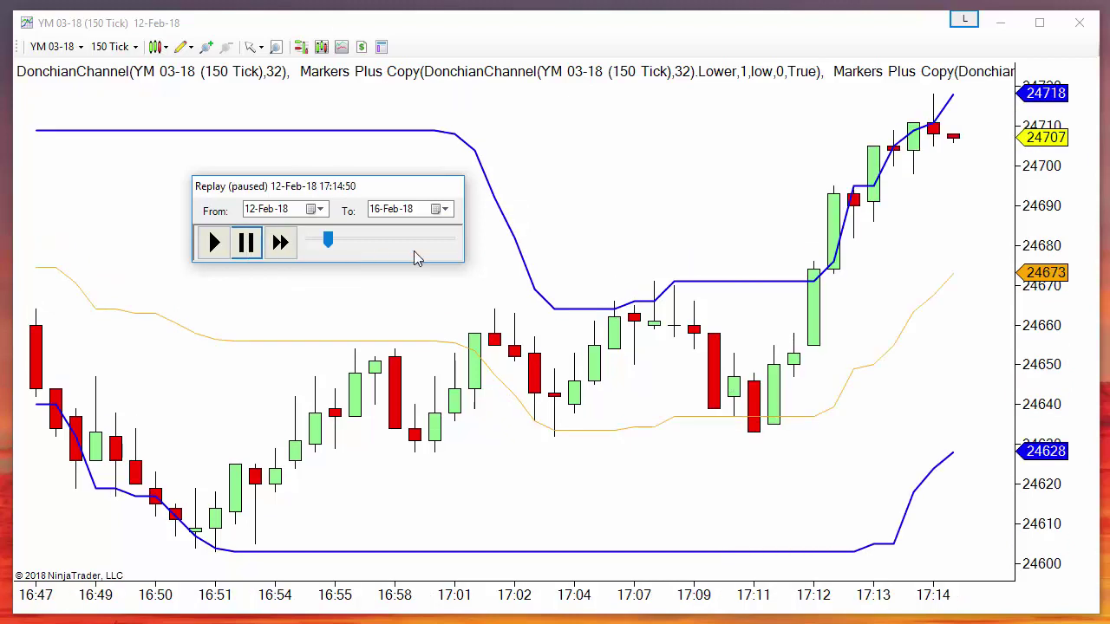
- Examine the bar and channel values just before the upward breakout, and check the upper channel line
middle_click(778, 231)
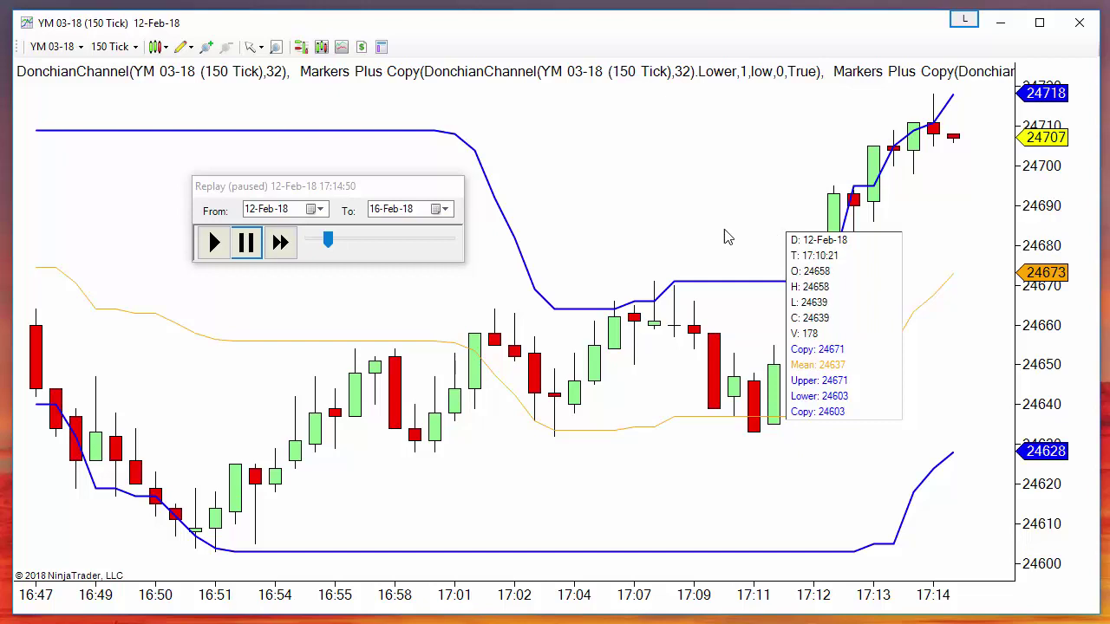
click(730, 282)
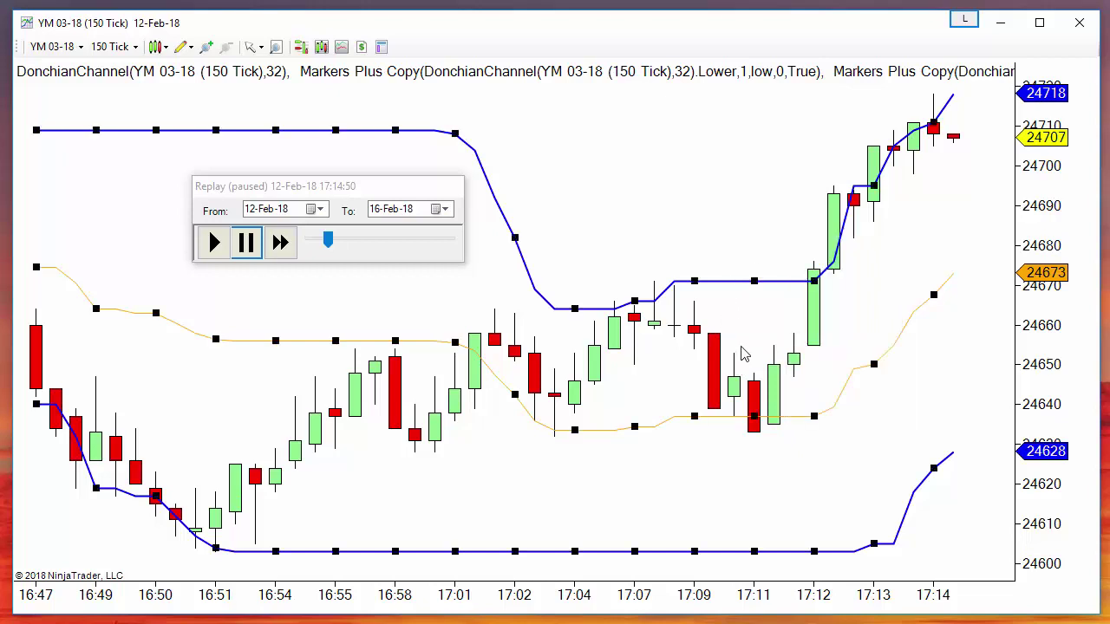
click(765, 335)
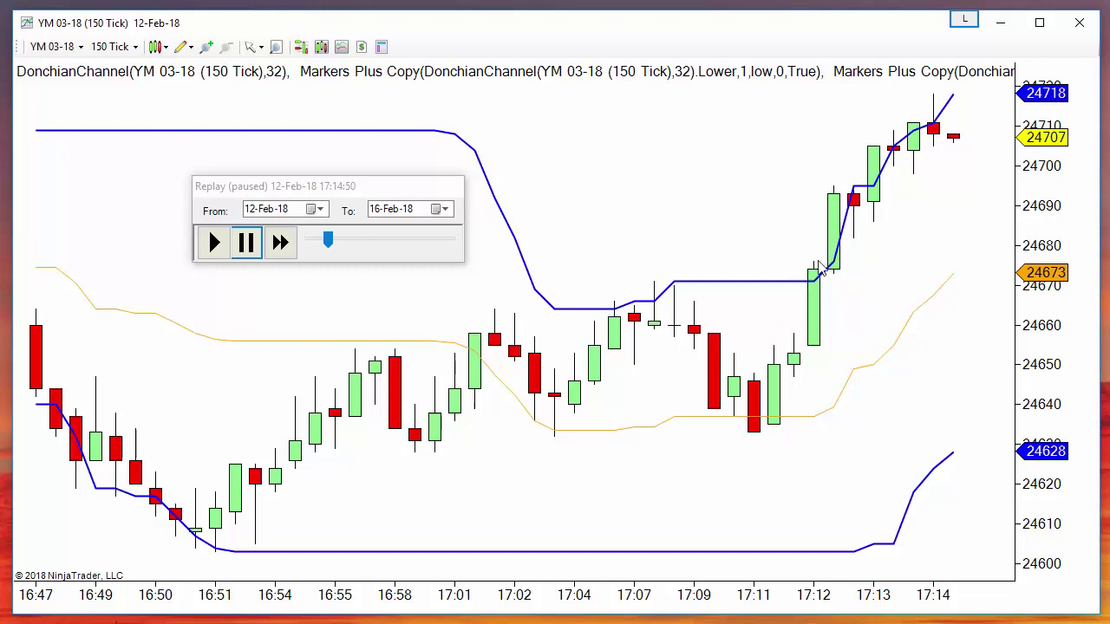
- Add a third Markers Plus Copy indicator and set its new variable name to close1
right_click(645, 135)
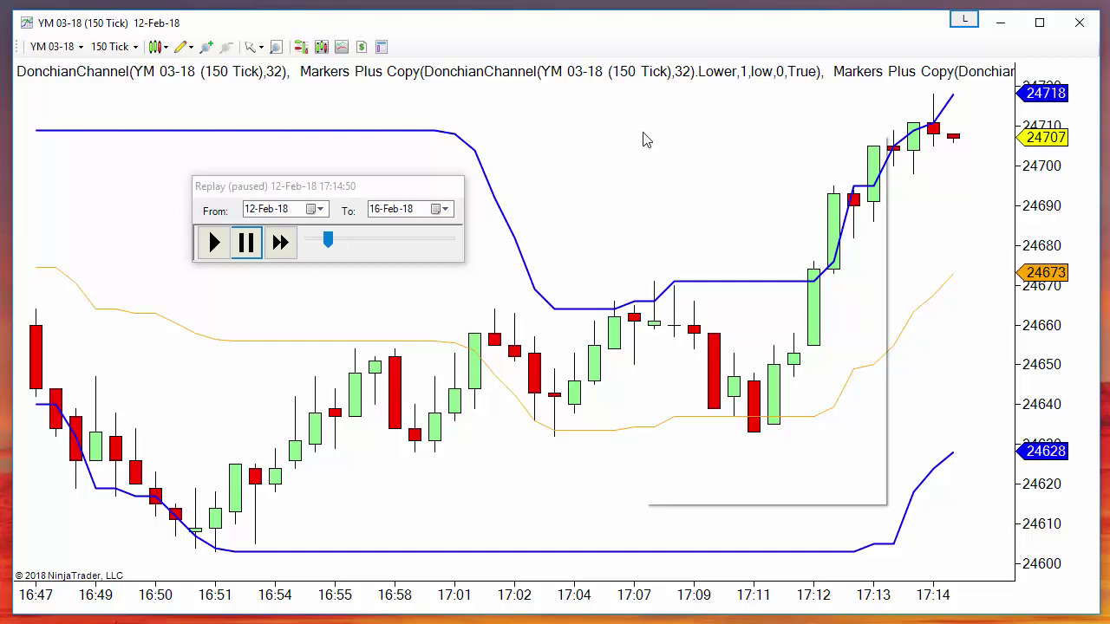
click(656, 203)
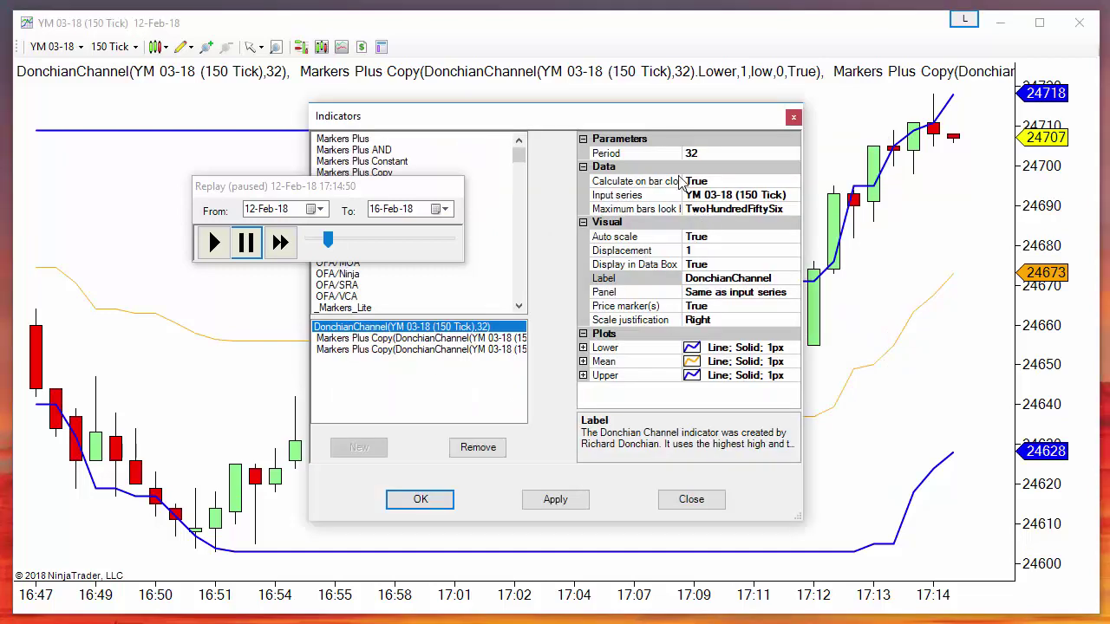
drag(657, 121, 831, 130)
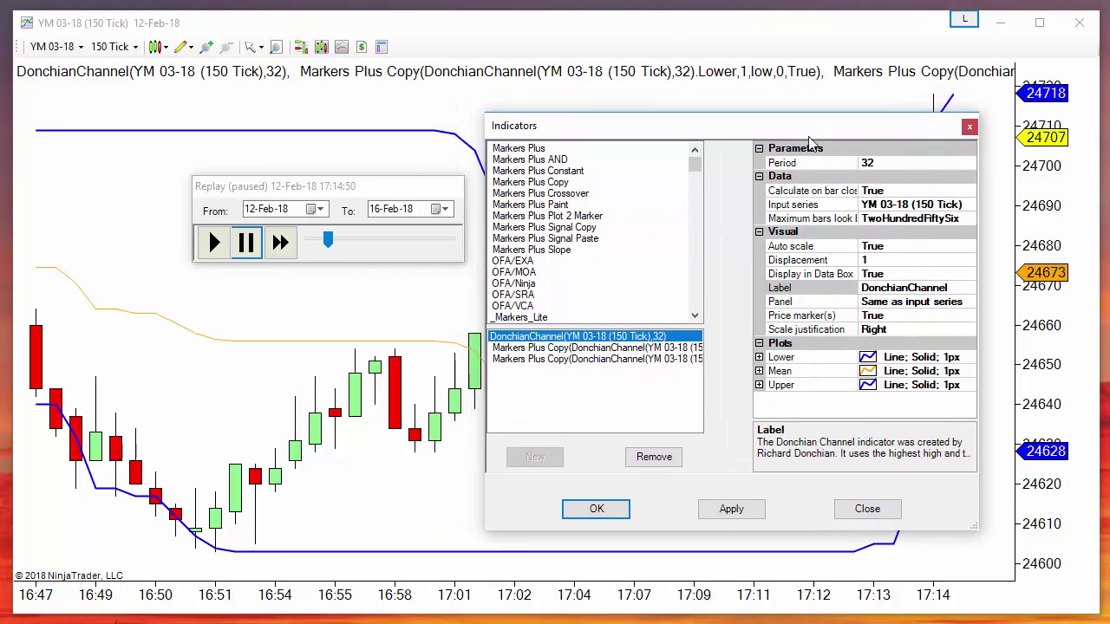
double_click(556, 183)
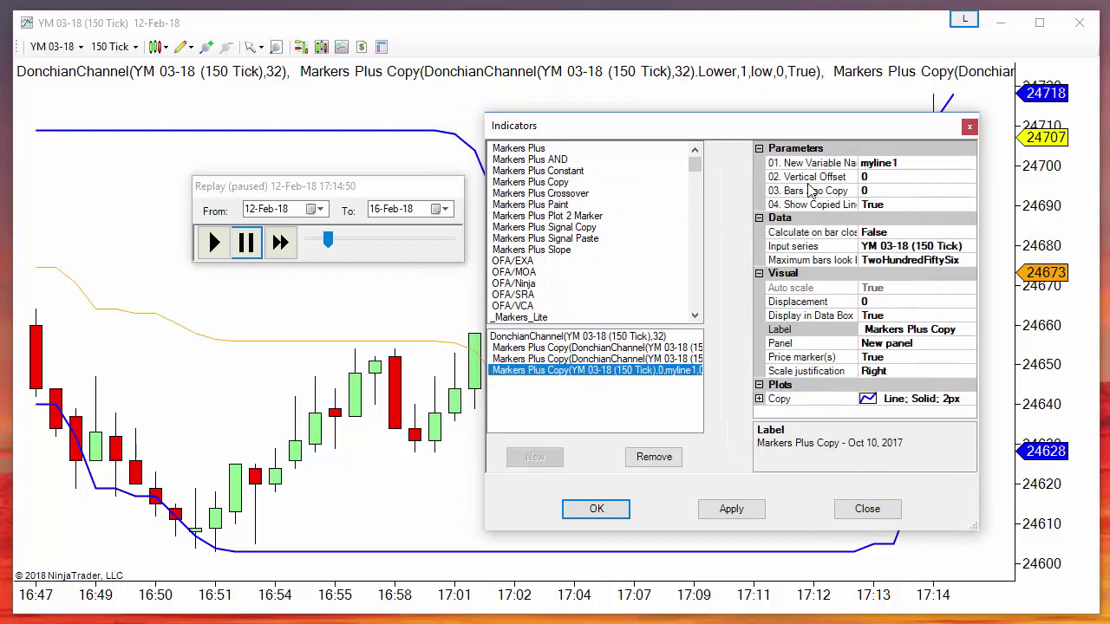
click(911, 165)
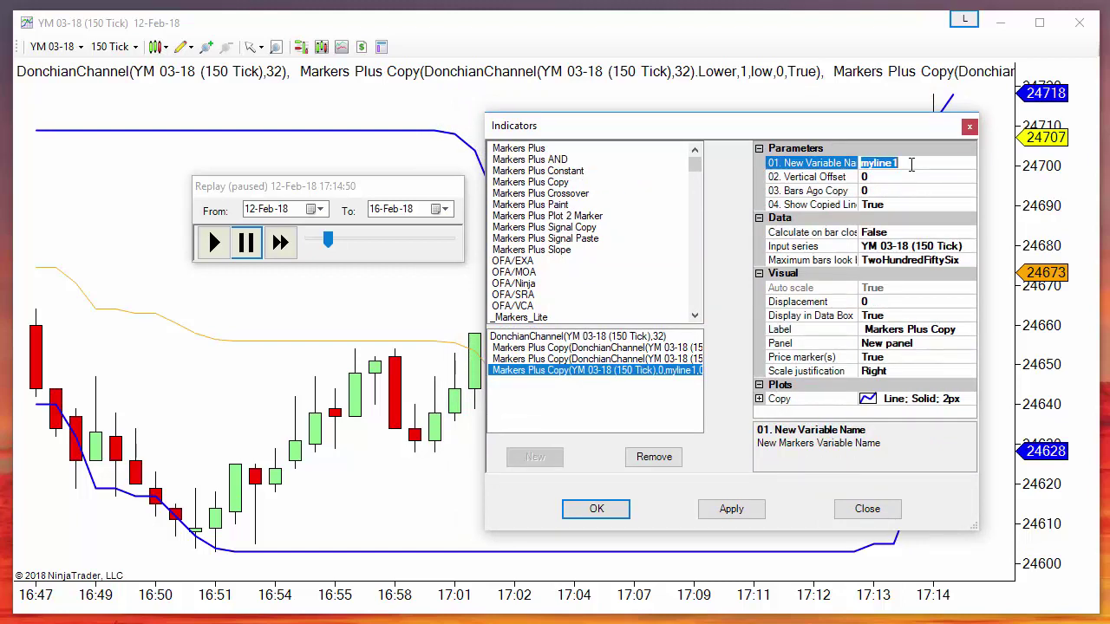
text(close1)
- Set Calculate on bar close to True and the plot width to 3 for the close1 copy
click(904, 233)
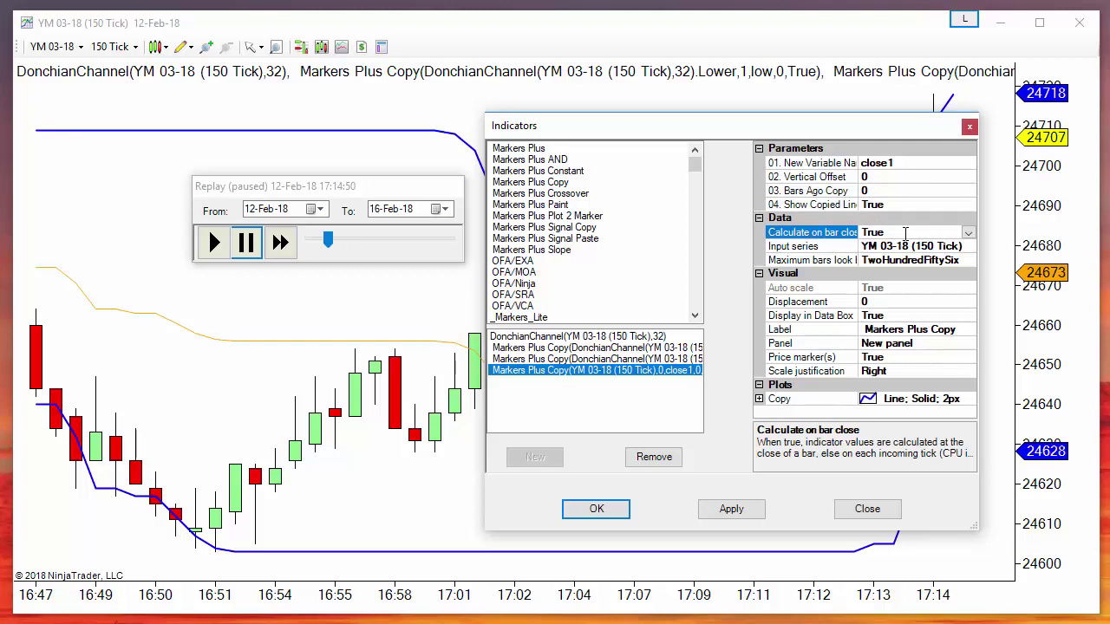
click(768, 398)
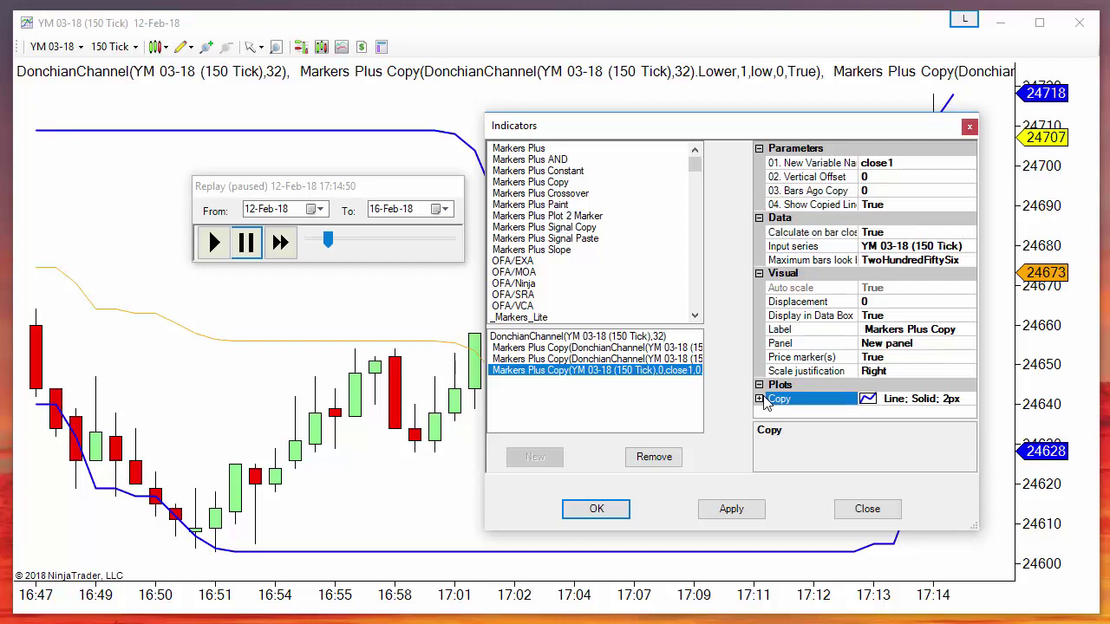
click(760, 397)
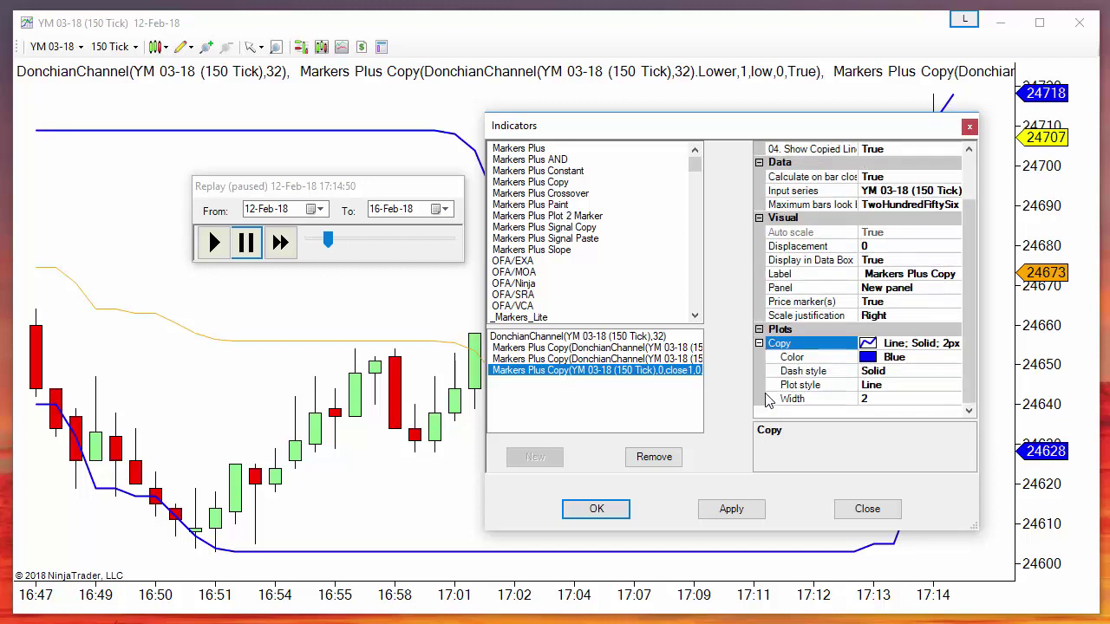
click(877, 398)
text(3)
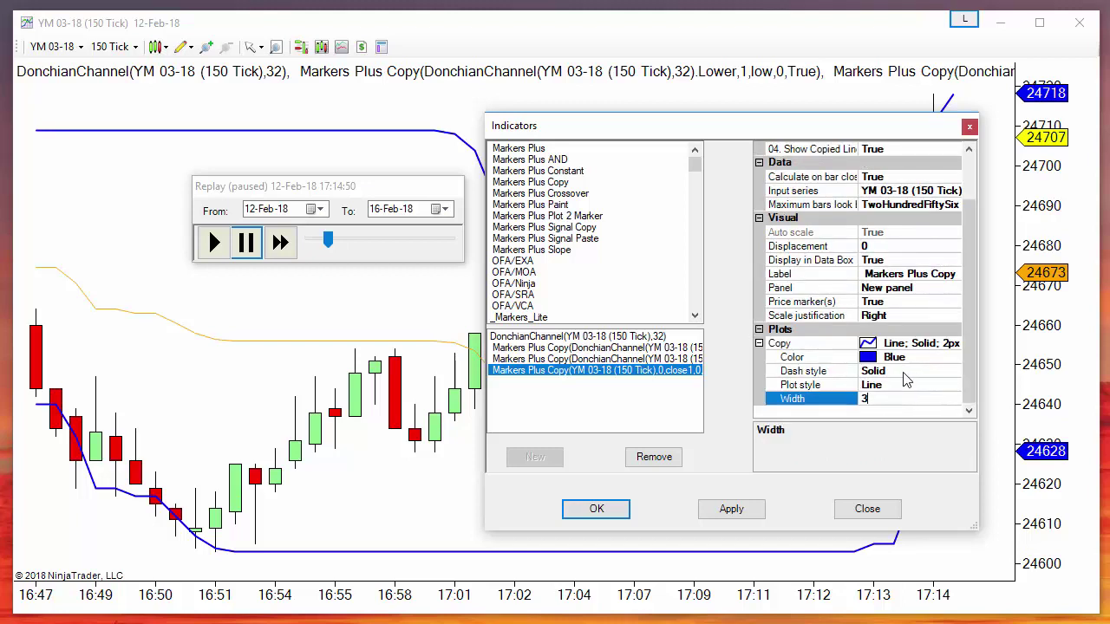
- Plot the close1 copy as dots in the same panel as the input series and apply the indicator changes
click(903, 373)
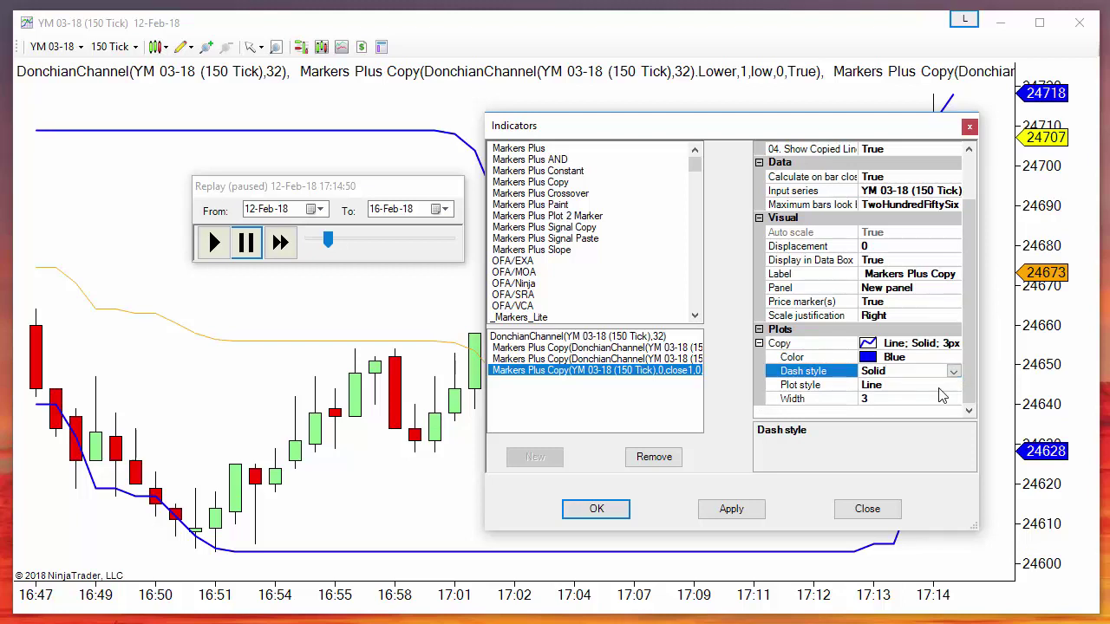
click(939, 385)
click(953, 385)
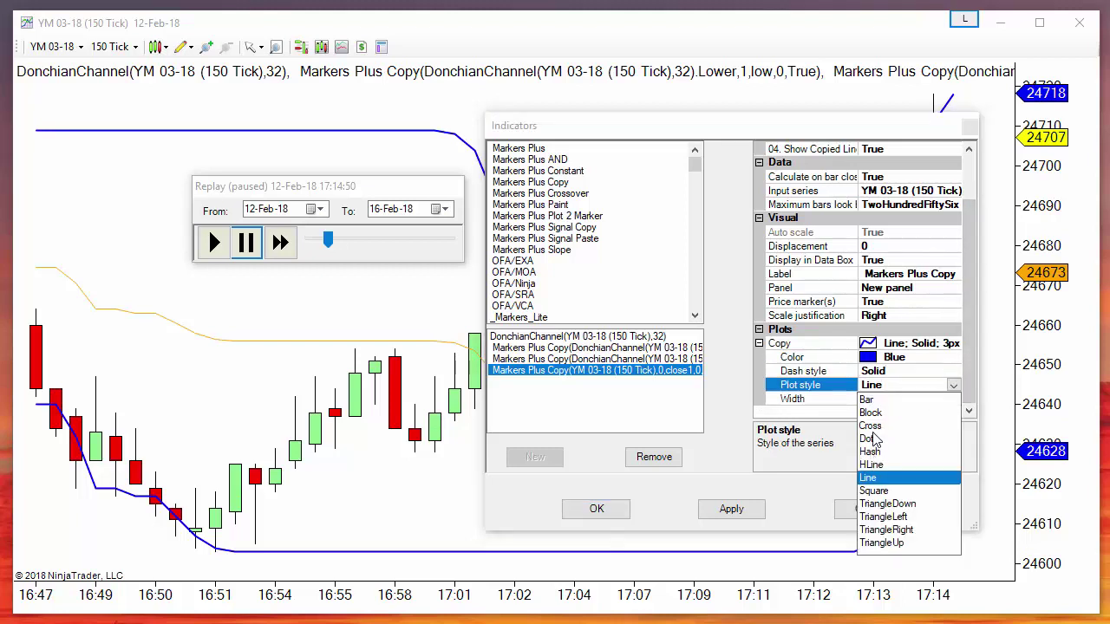
click(875, 442)
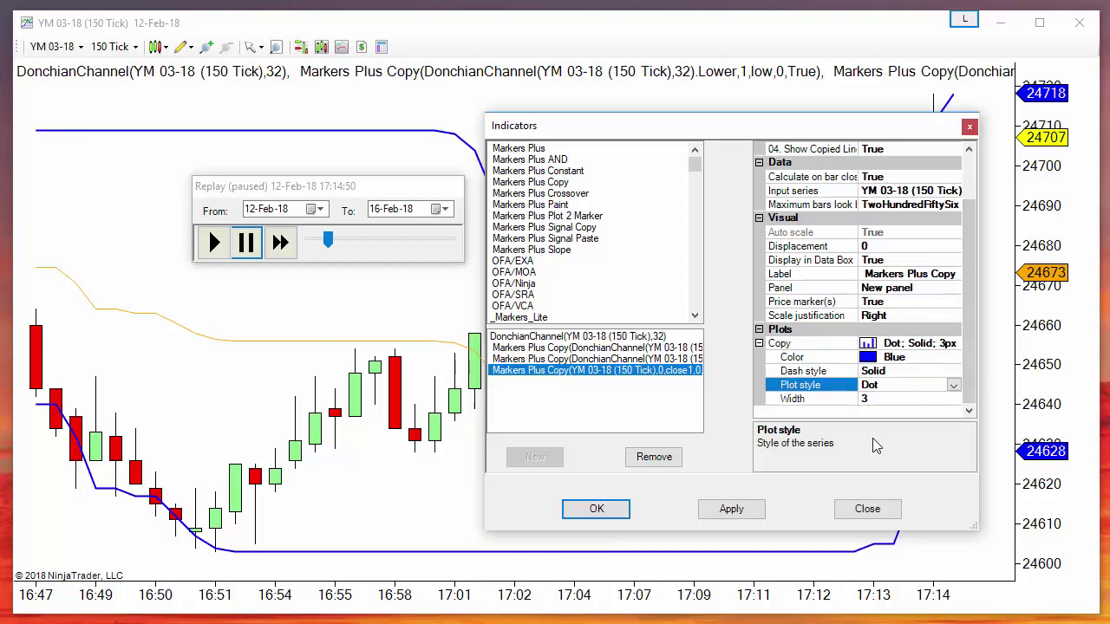
click(924, 290)
click(955, 293)
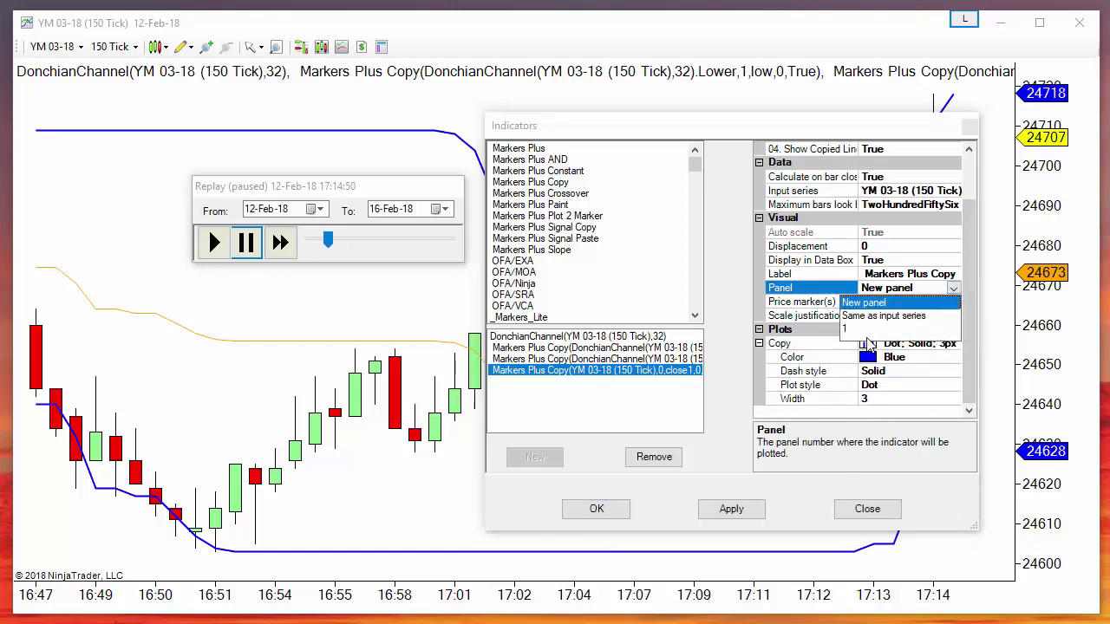
click(874, 318)
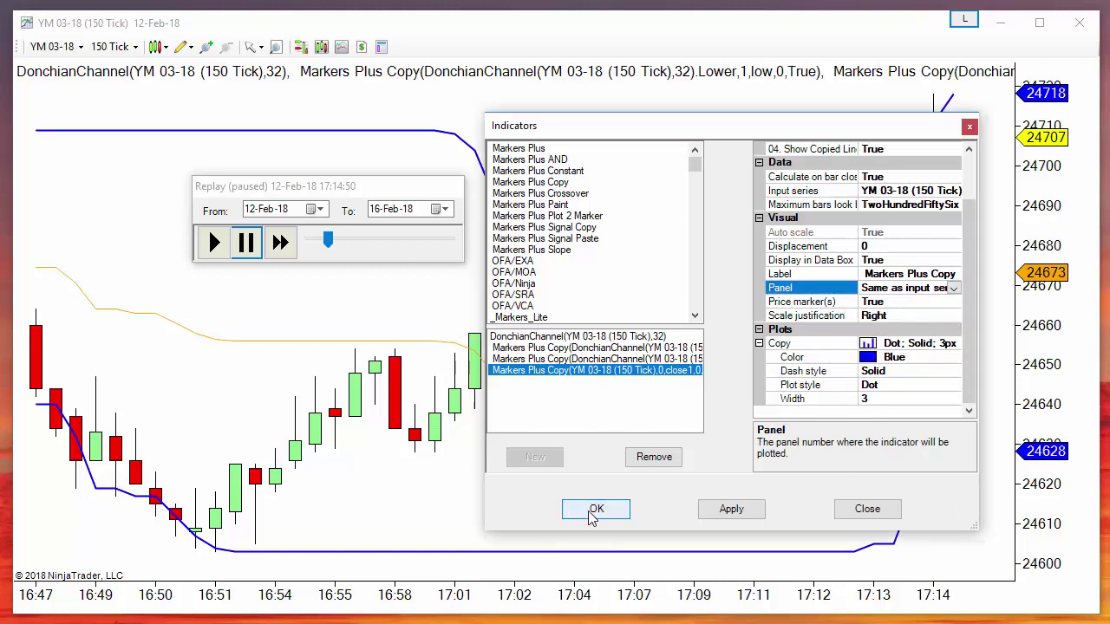
click(594, 511)
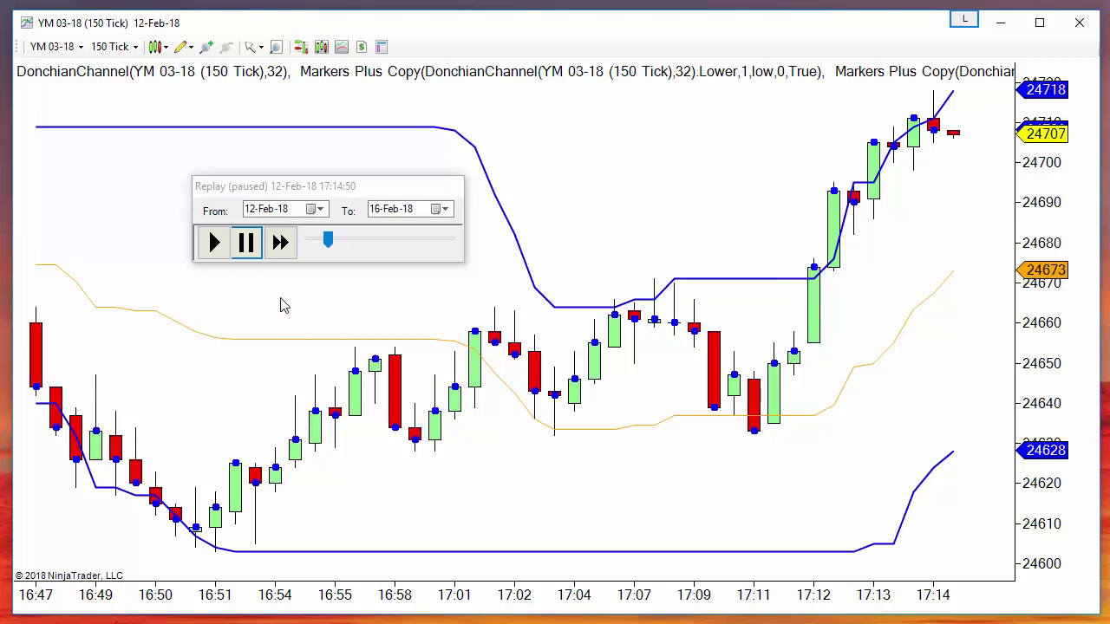
- Run the market replay forward and pause it at 17:16:09
click(280, 243)
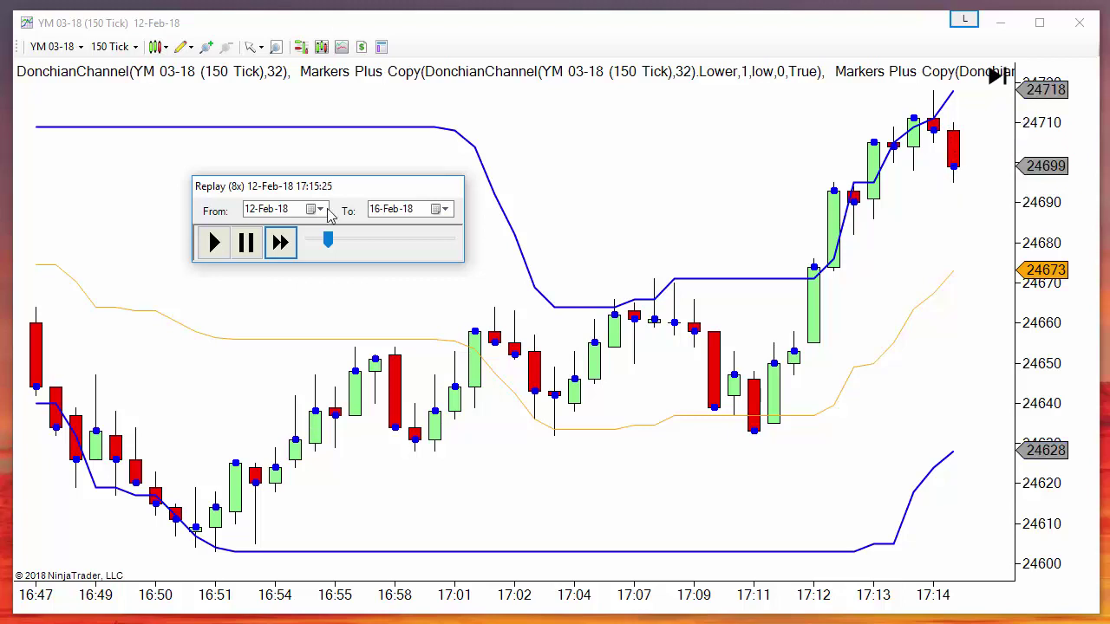
click(246, 242)
scroll(942, 298, down, 5)
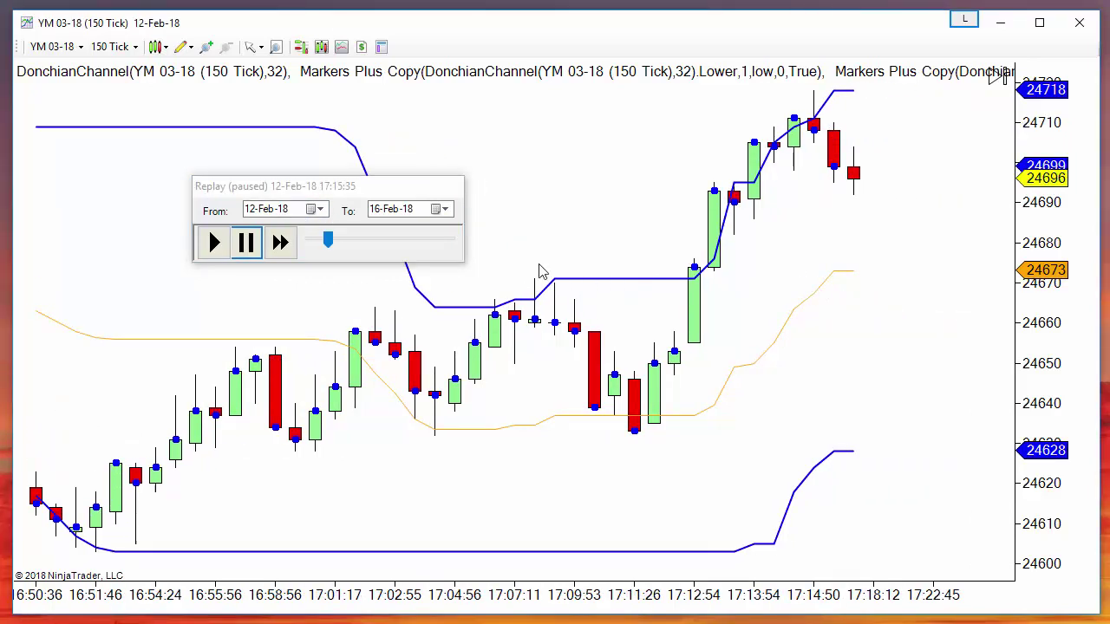
click(280, 243)
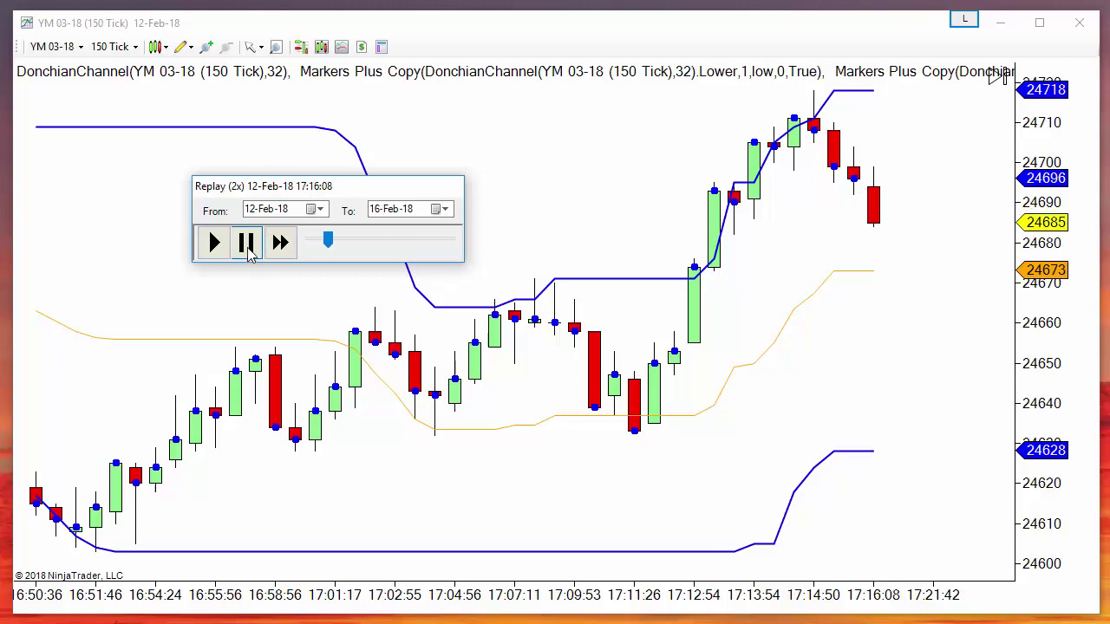
click(245, 243)
- Draw an arrow from the close just before the 17:12 breakout up to the upper channel line
drag(751, 305, 884, 318)
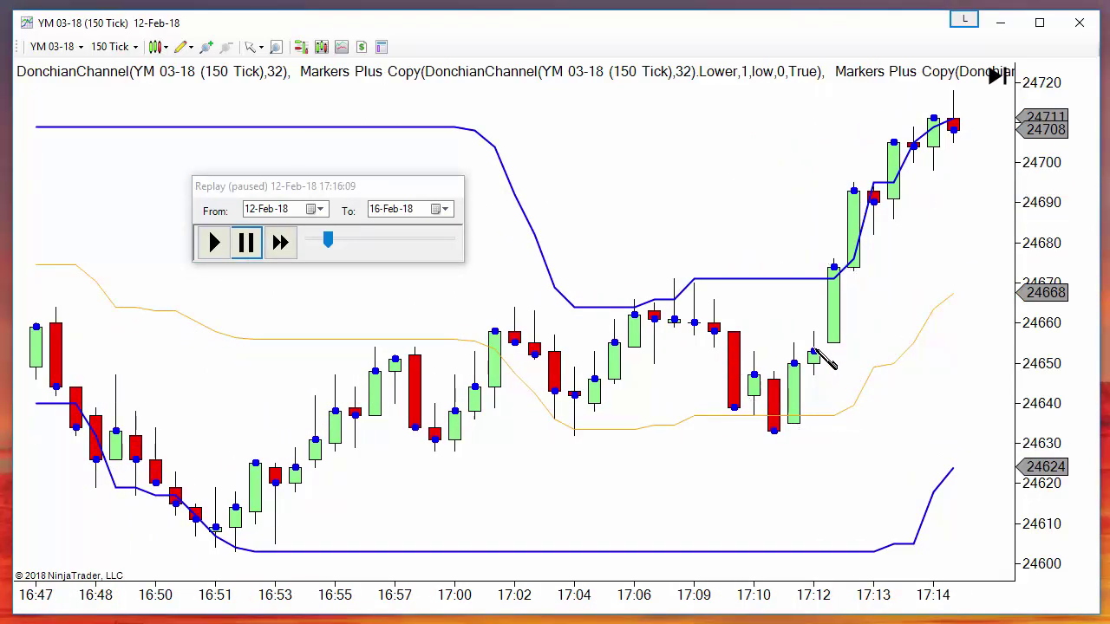
drag(815, 351, 830, 276)
click(743, 287)
click(740, 228)
click(821, 318)
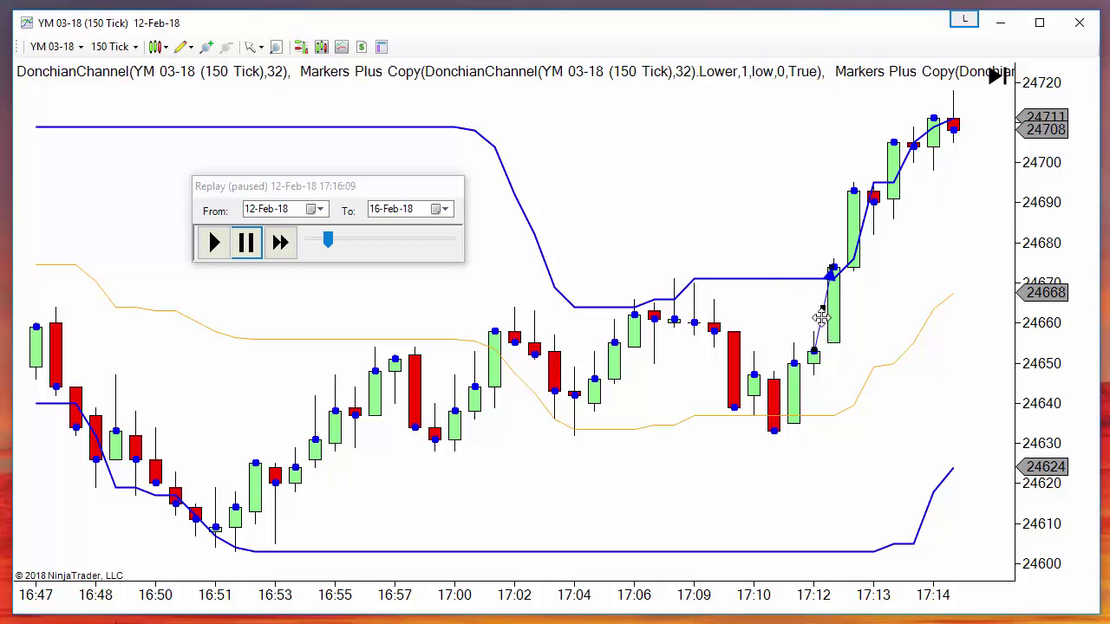
- Add a Markers Plus Crossover indicator to the chart's indicator list
right_click(655, 154)
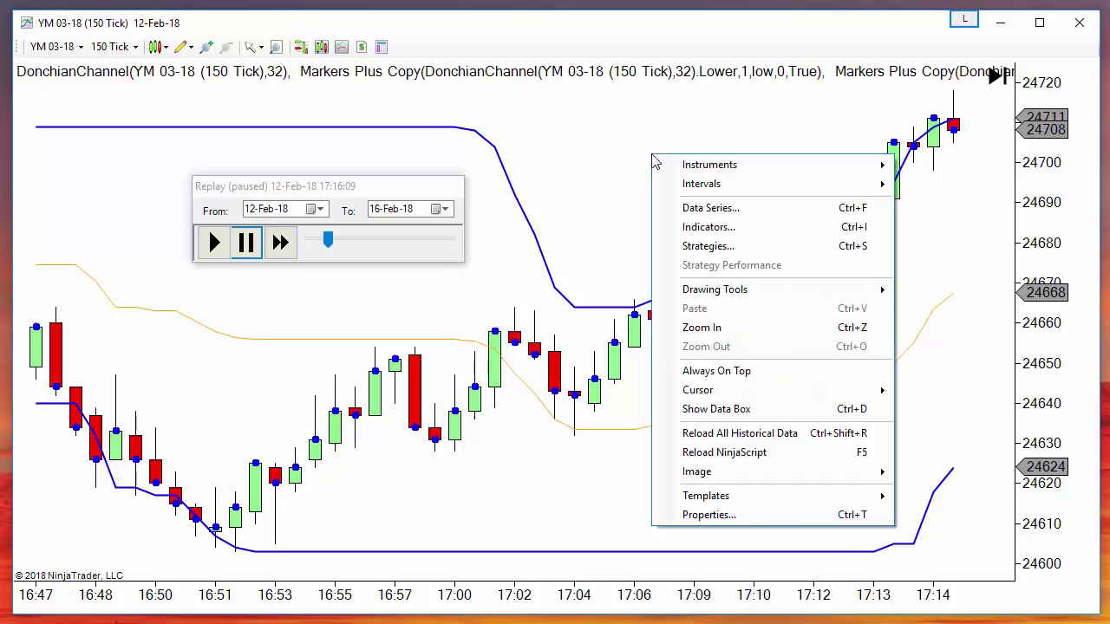
click(754, 236)
drag(533, 121, 763, 139)
double_click(618, 199)
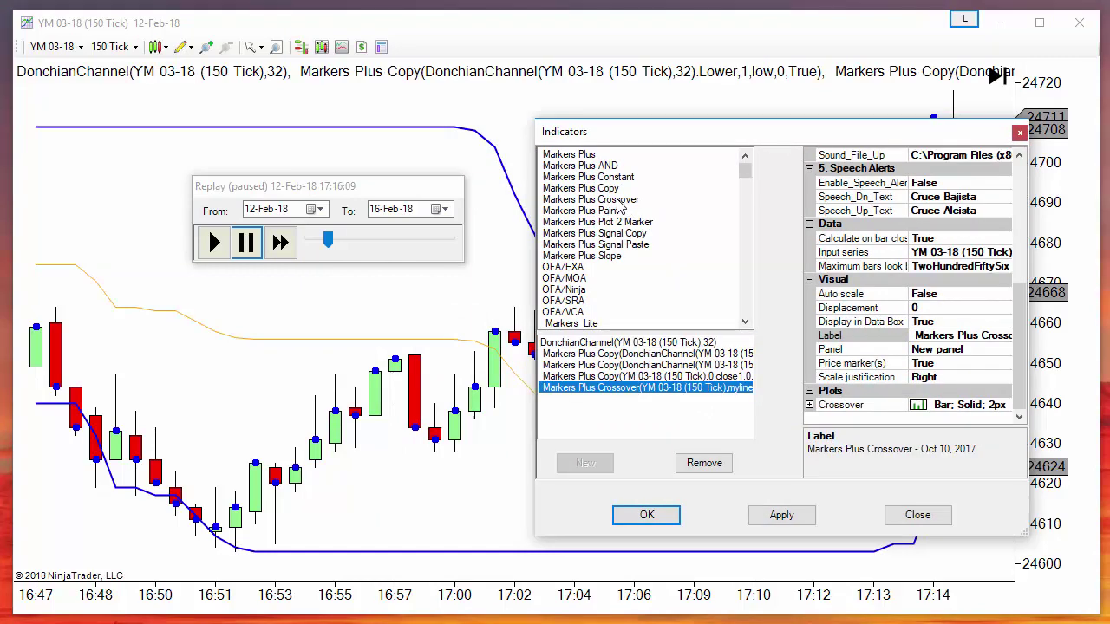
click(1020, 224)
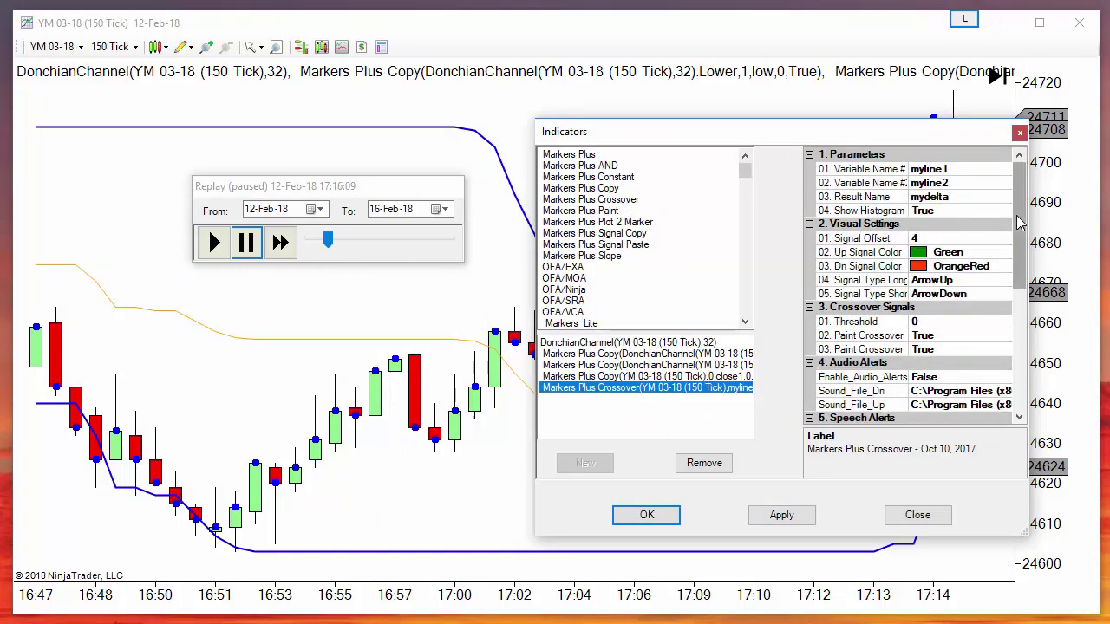
- Set the crossover's variable names to close1 and high, and its result name to close1-high
click(983, 169)
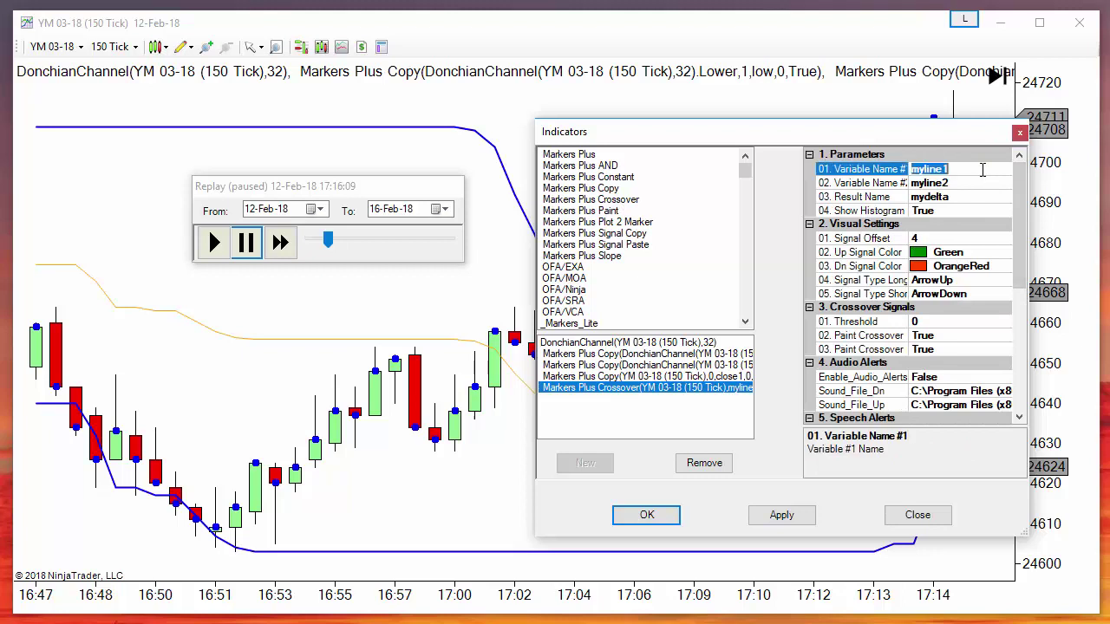
text(close1)
click(977, 183)
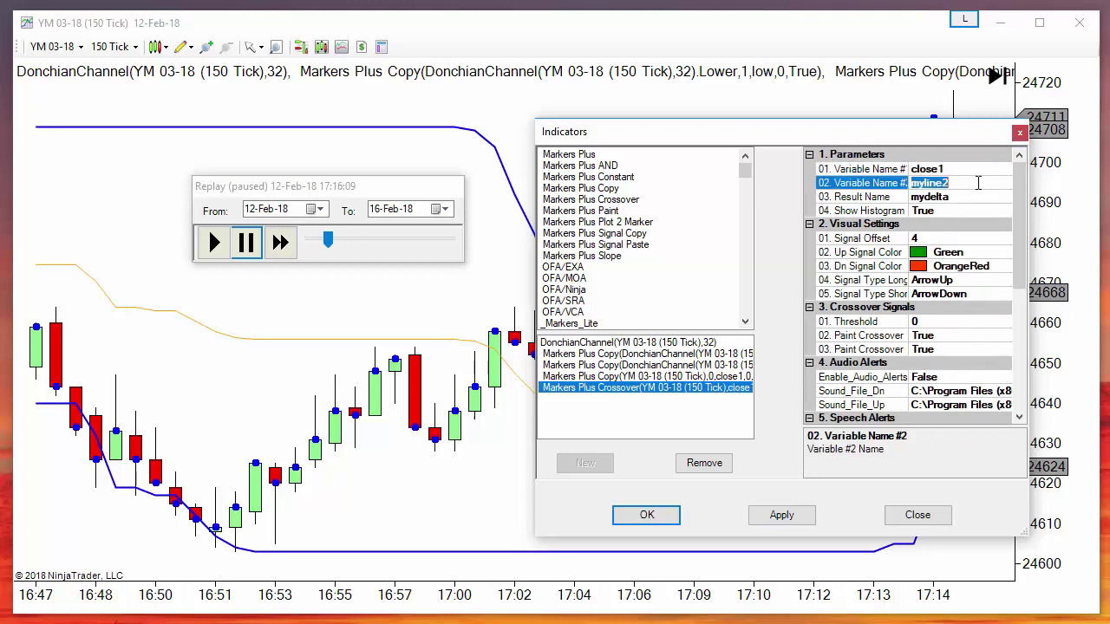
text(high)
click(983, 197)
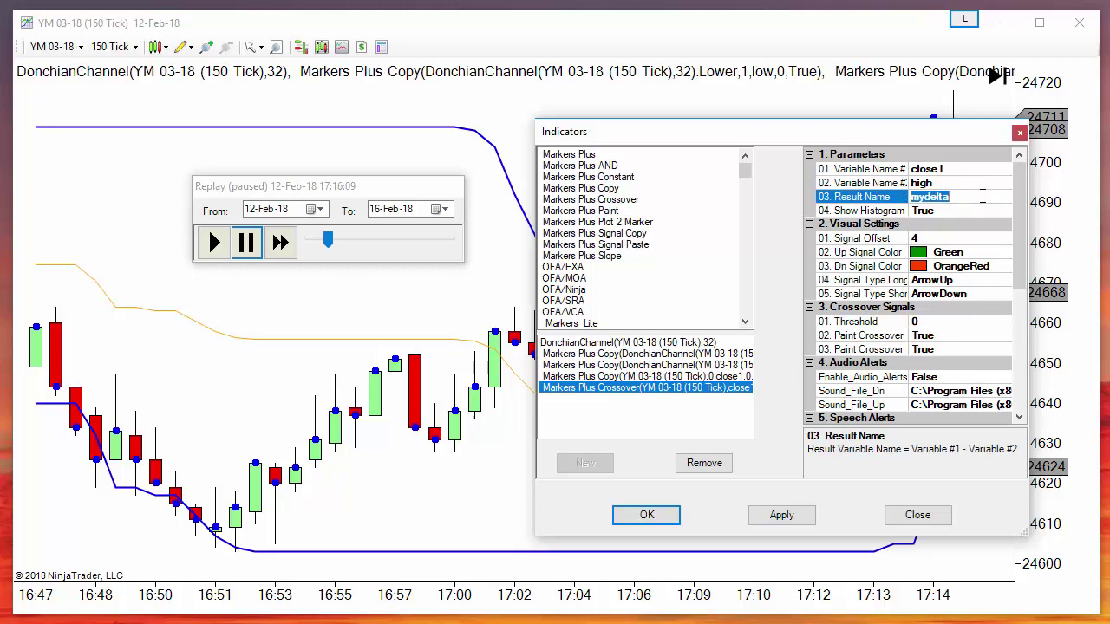
text(close1-high)
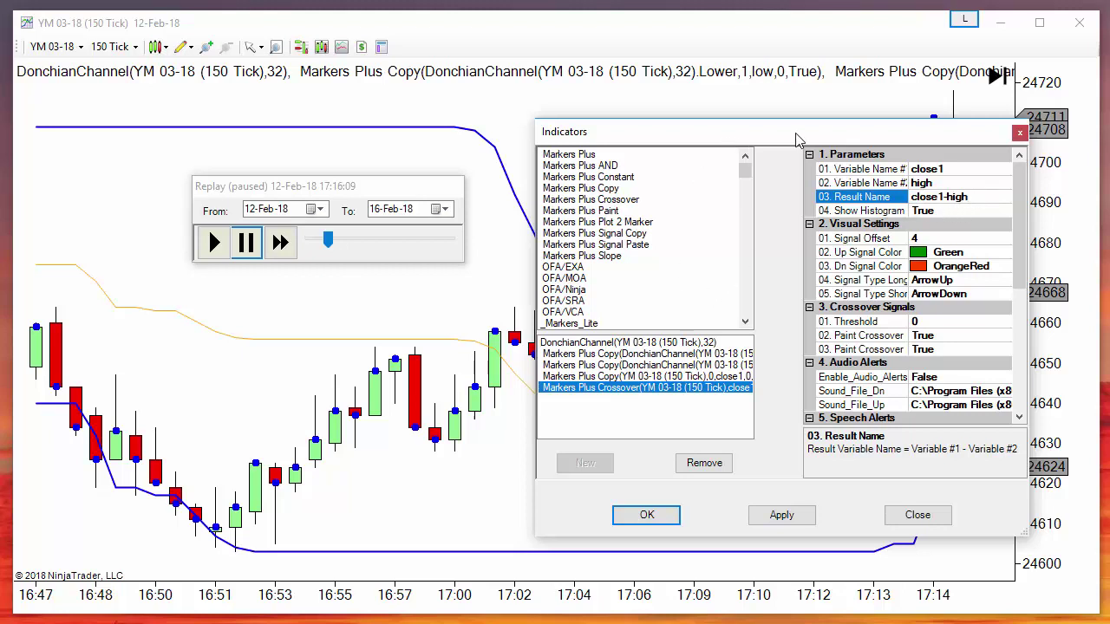
- Turn off Paint Crossover Dn for the close1-high crossover, set its up signal color to Blue, and apply it
drag(796, 134, 339, 130)
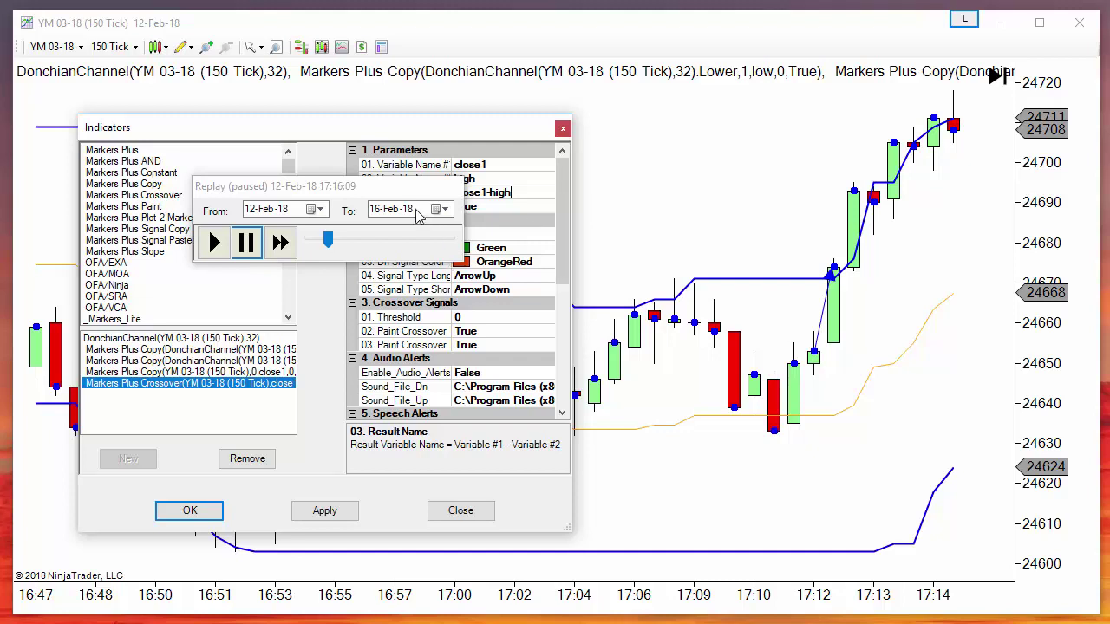
drag(510, 128, 699, 145)
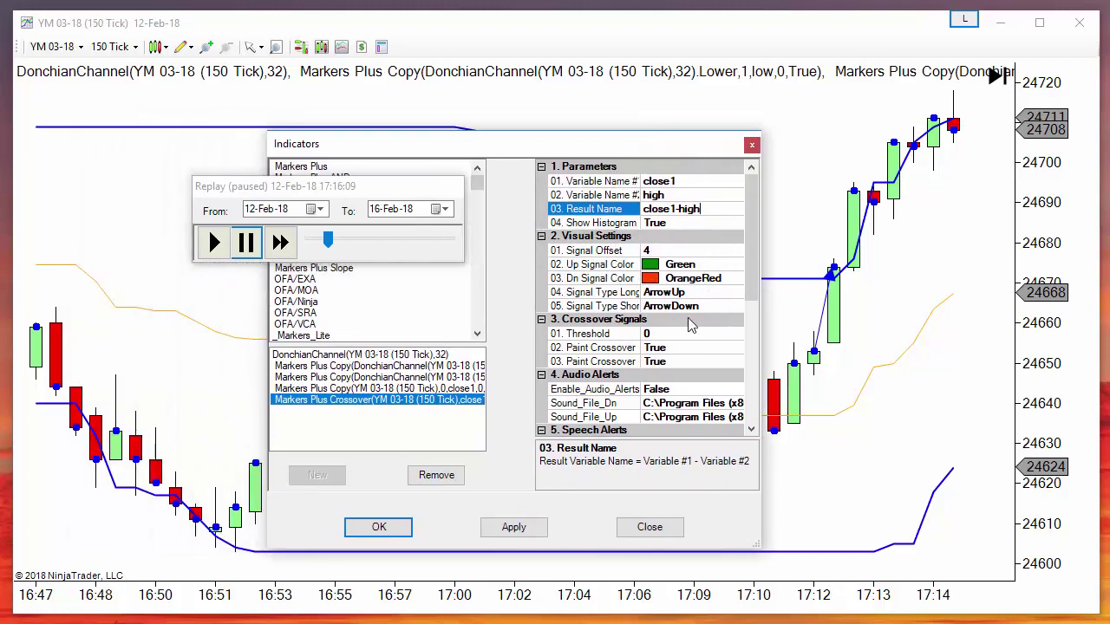
double_click(674, 360)
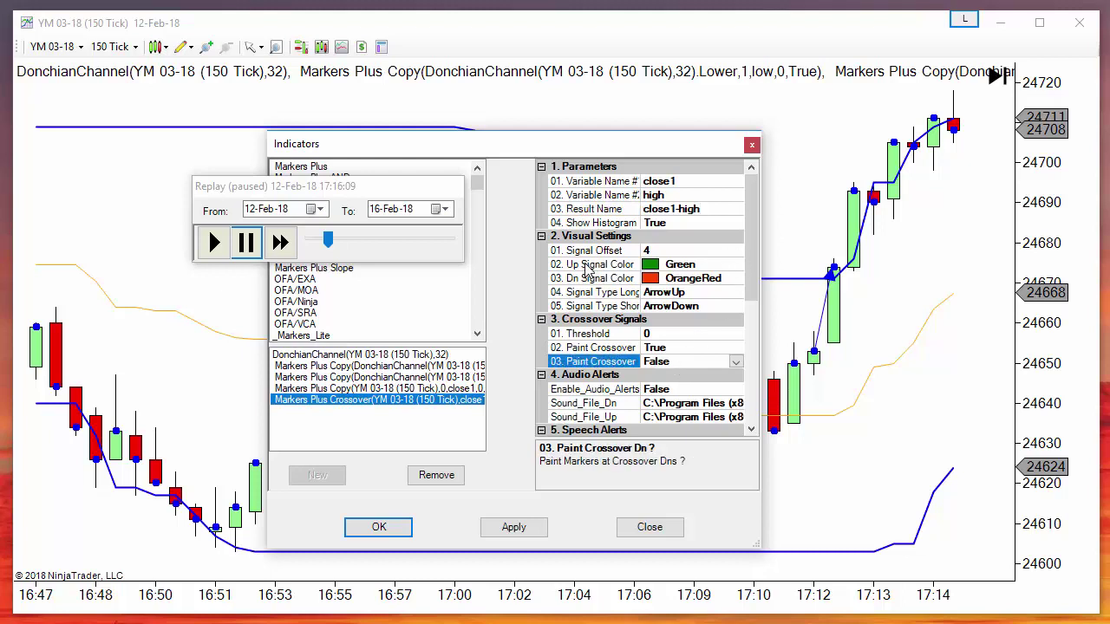
click(683, 265)
double_click(684, 264)
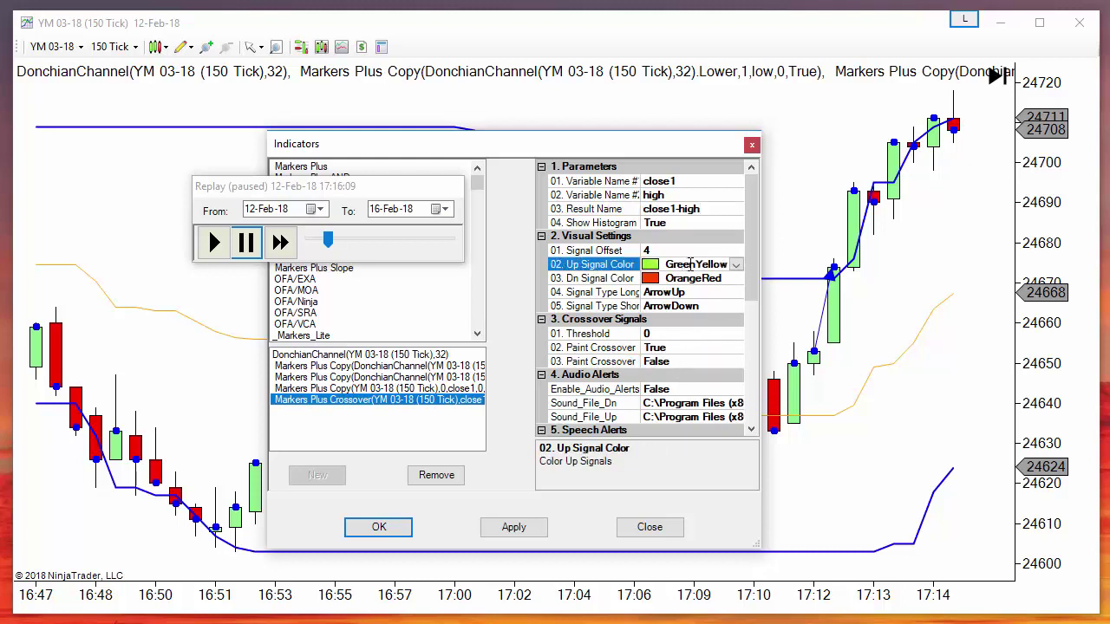
click(668, 264)
text(blue)
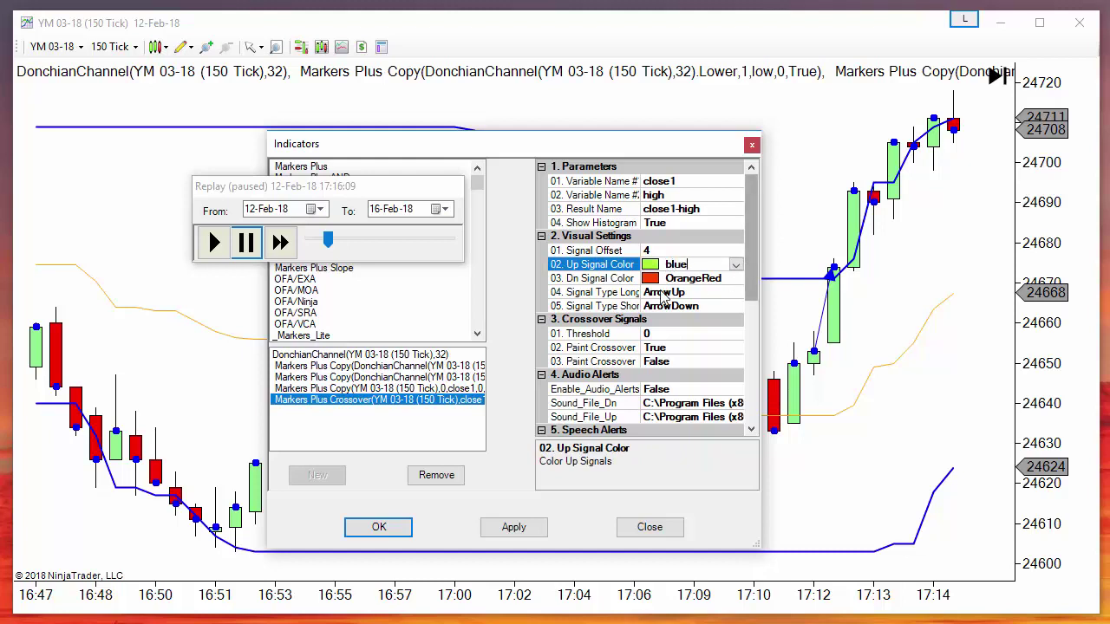
click(656, 293)
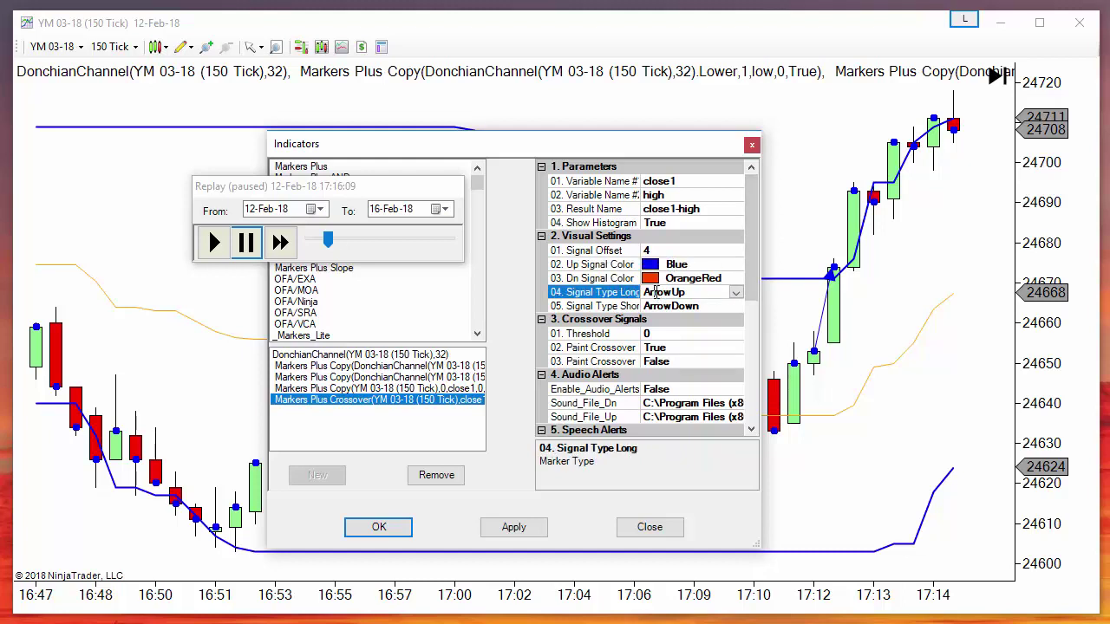
click(376, 526)
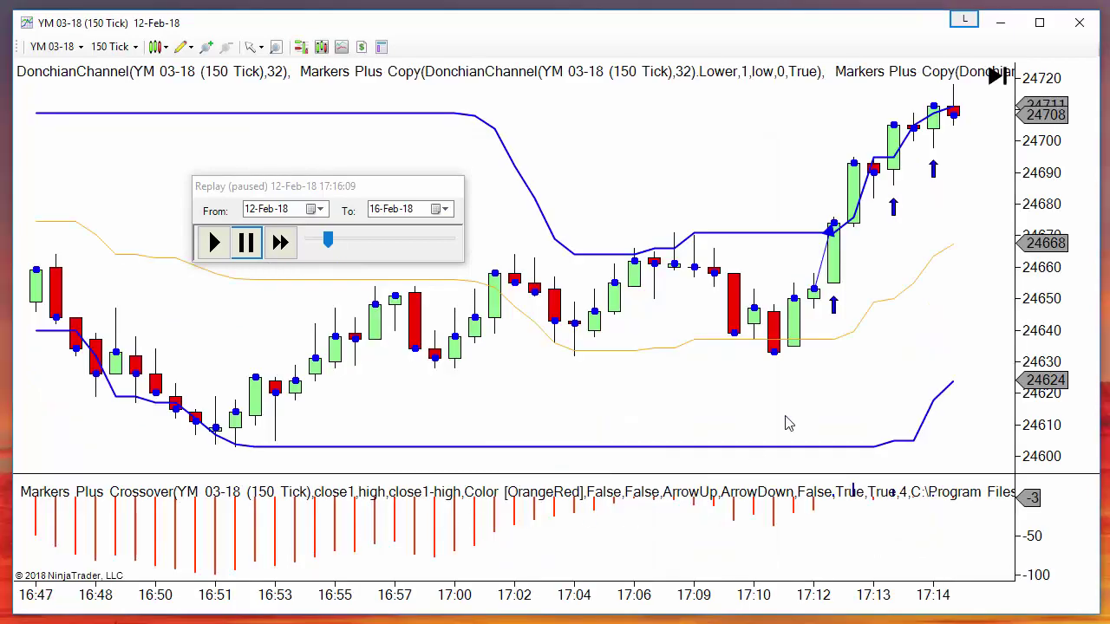
- Move the arrow away from the breakout bars and draw a second arrow down to the lower channel break near 16:47
drag(872, 592, 716, 441)
mouse_move(759, 253)
mouse_down()
mouse_move(734, 255)
mouse_move(846, 151)
mouse_move(902, 126)
mouse_move(562, 194)
mouse_move(544, 152)
mouse_up()
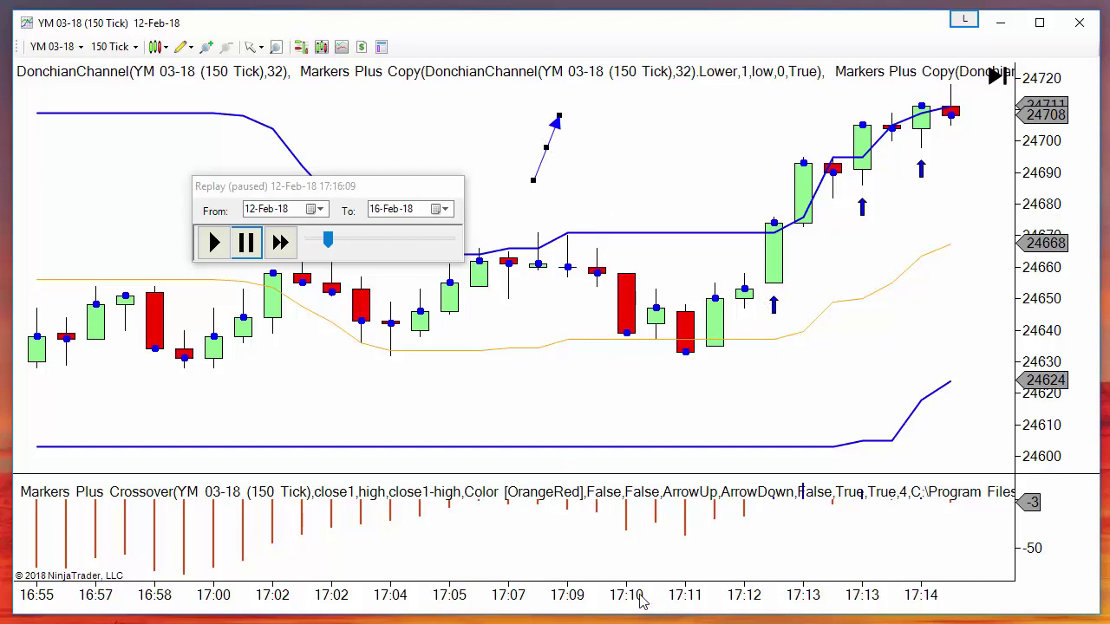
drag(636, 587, 668, 608)
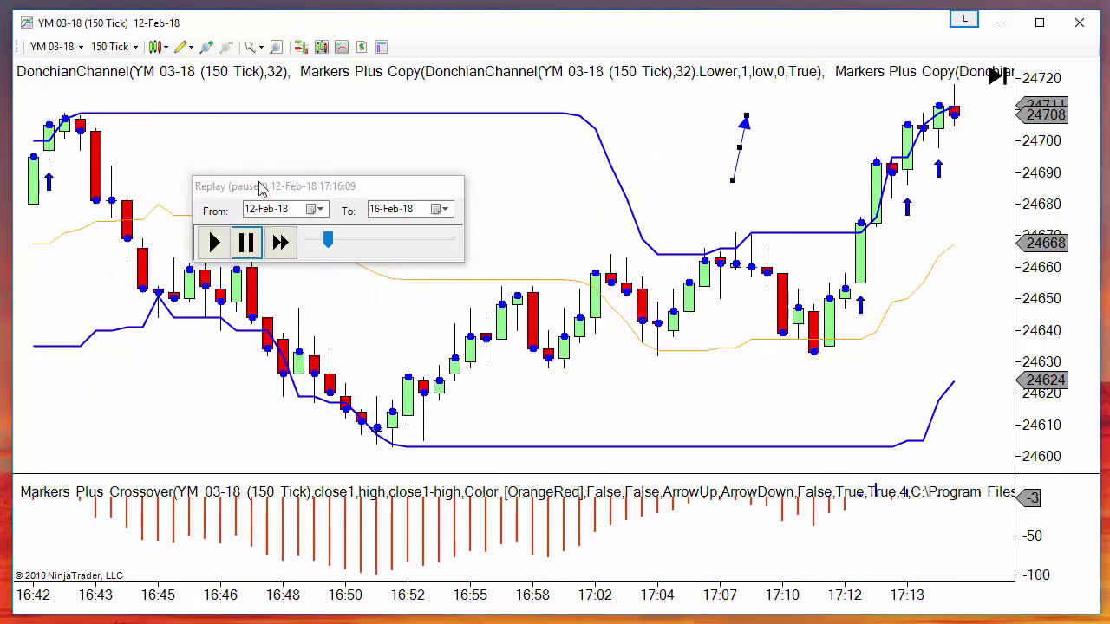
drag(264, 189, 294, 133)
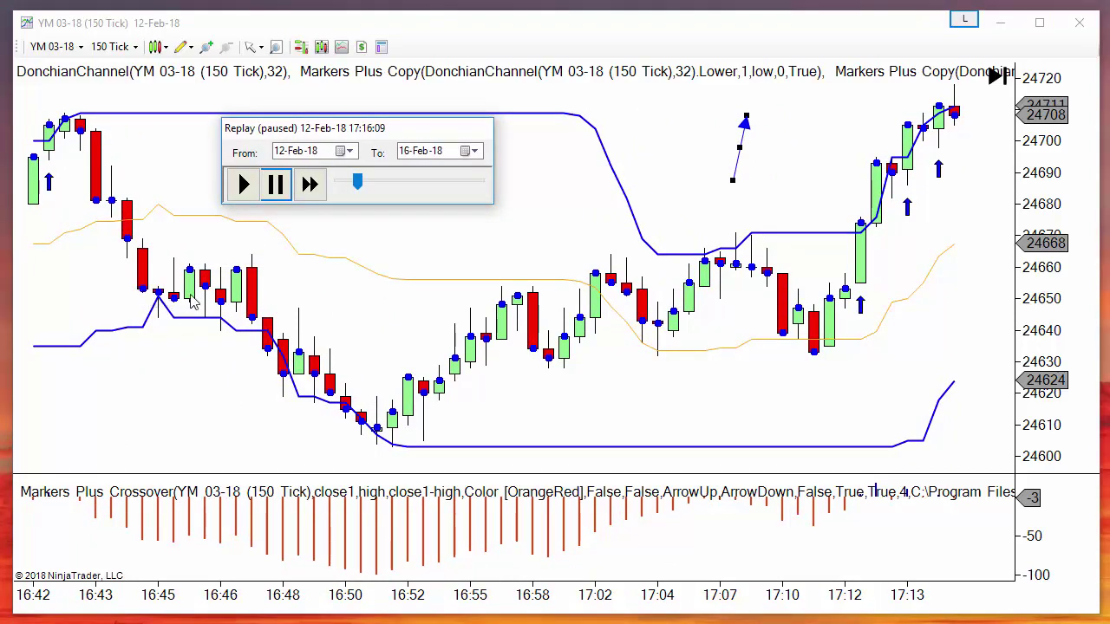
click(247, 371)
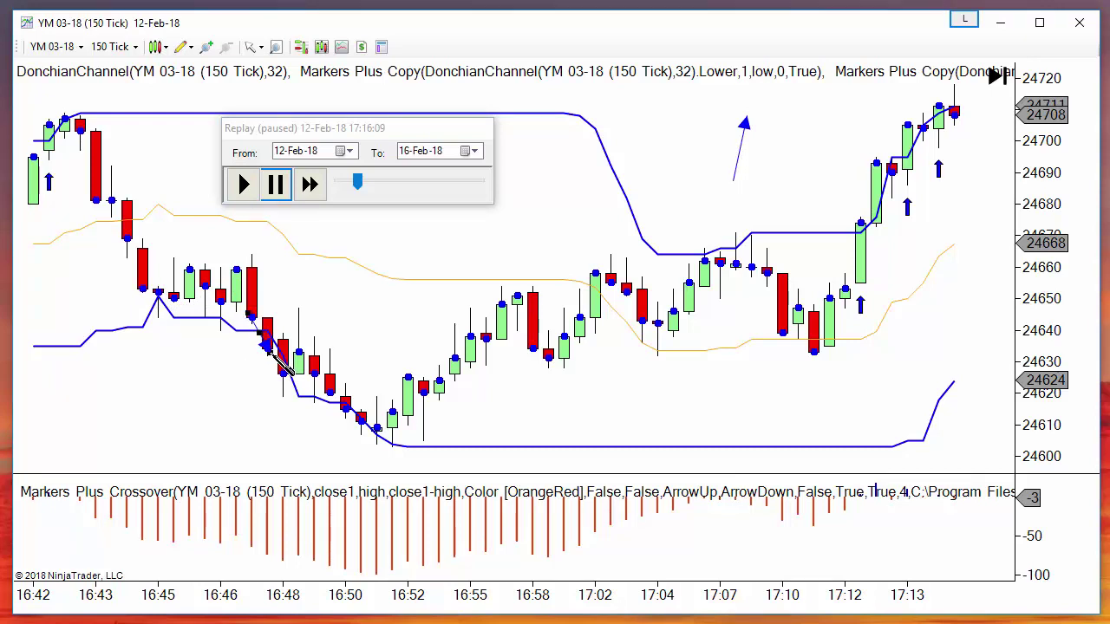
- Add a second Markers Plus Crossover indicator for the lower channel
right_click(543, 220)
click(578, 287)
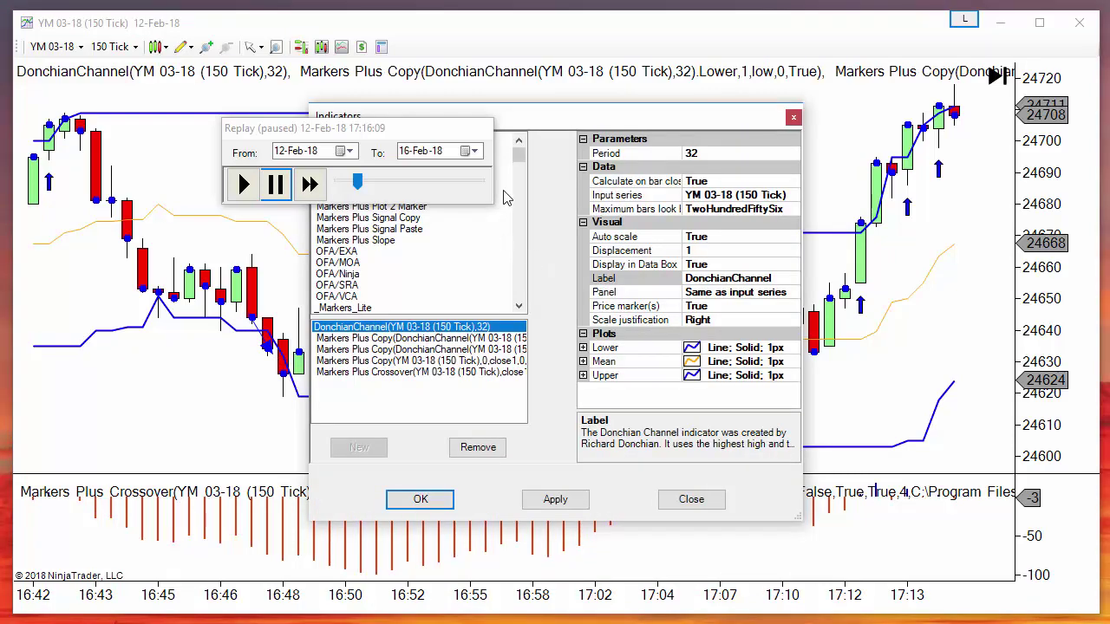
drag(548, 123, 755, 143)
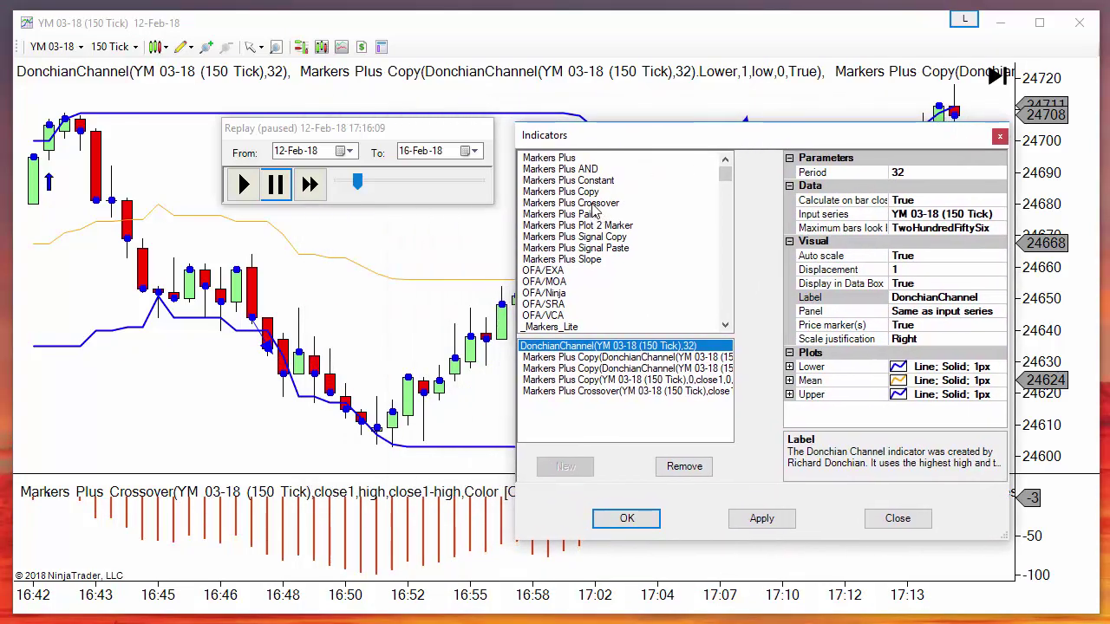
double_click(594, 204)
drag(1000, 347, 989, 179)
- Set the second crossover's variable names to close1 and low, and its result name to close1-low
click(941, 172)
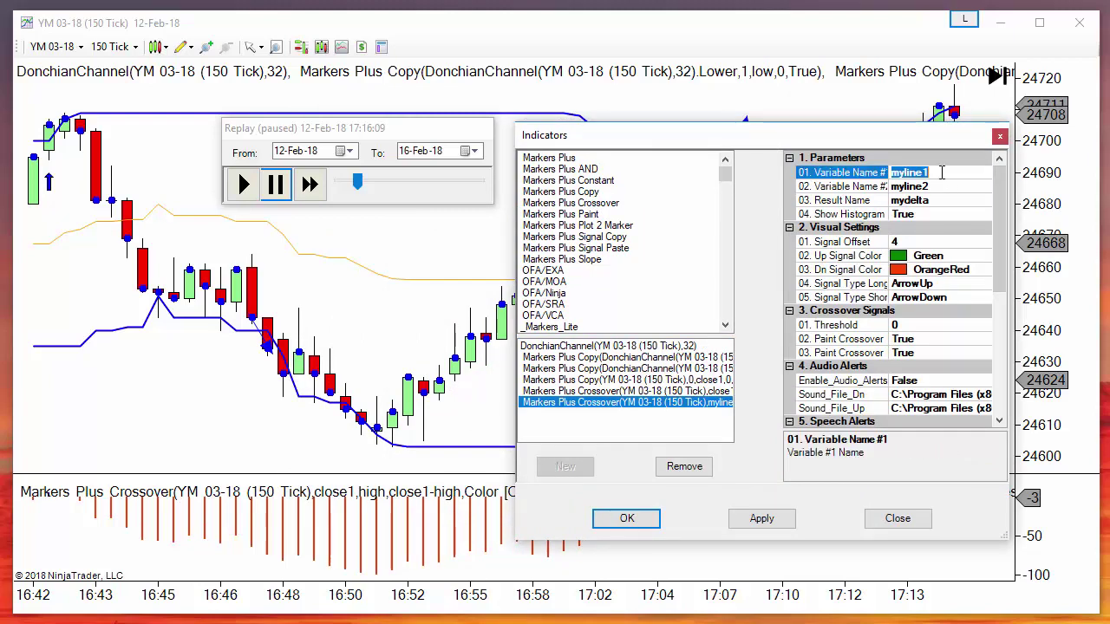
text(close1)
click(941, 186)
key(BackSpace)
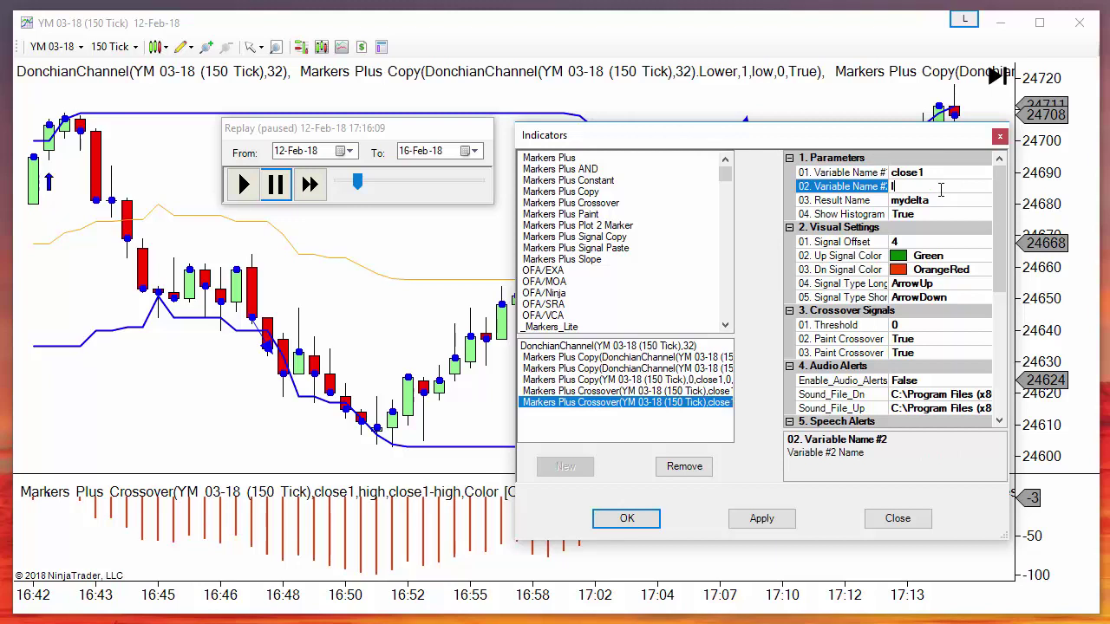
click(953, 199)
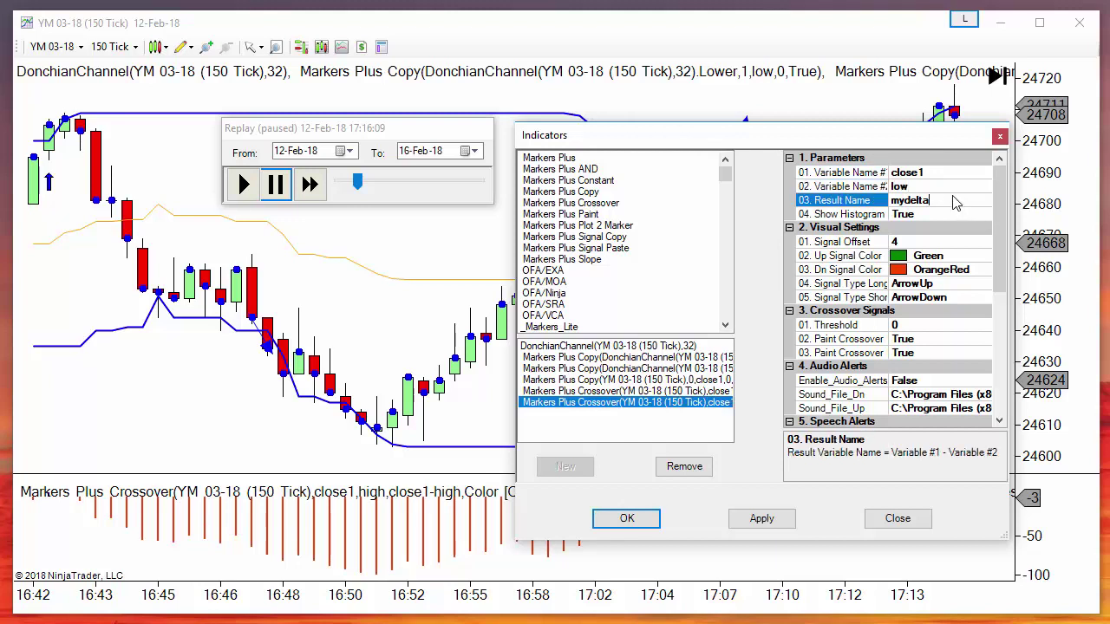
text(close1-low)
drag(959, 202, 875, 206)
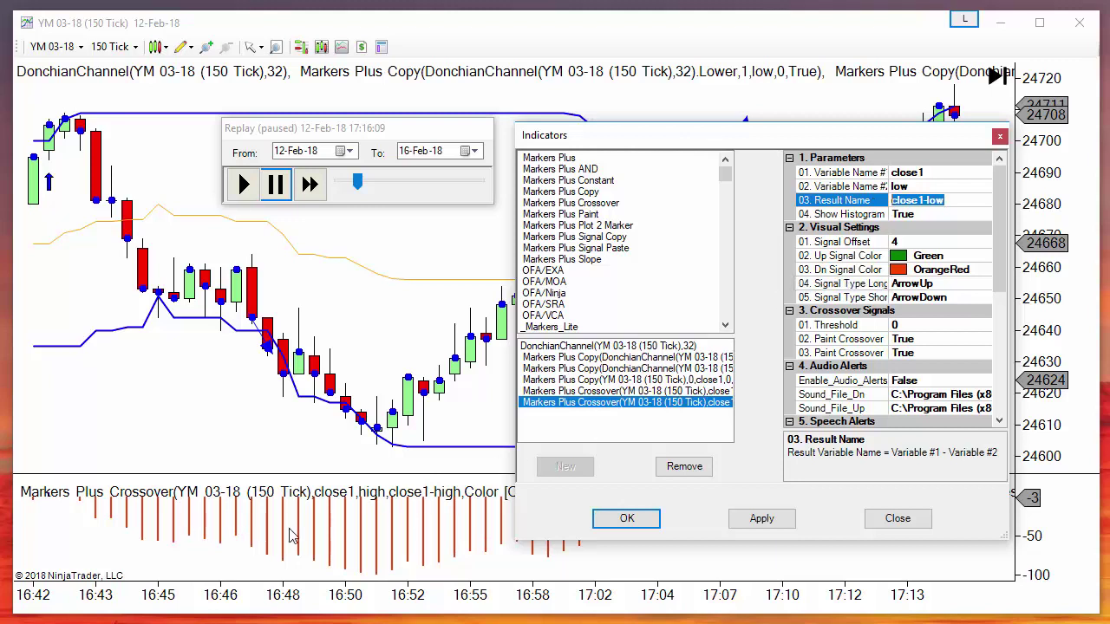
- Turn off Paint Crossover Up for the close1-low crossover, set its down signal color to Red, and apply it
click(917, 200)
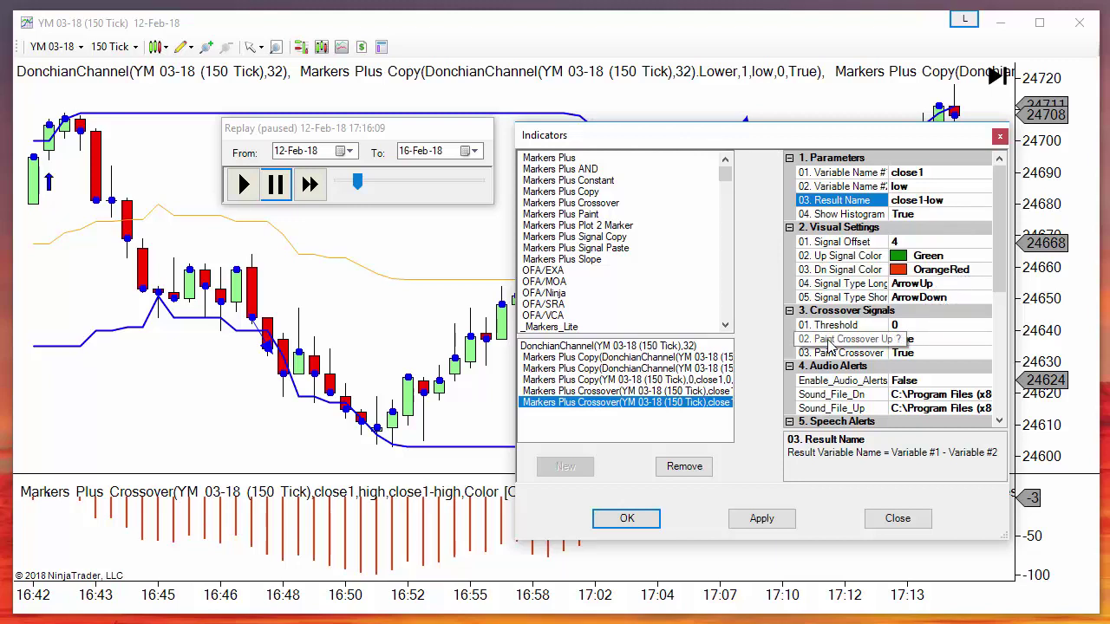
click(923, 339)
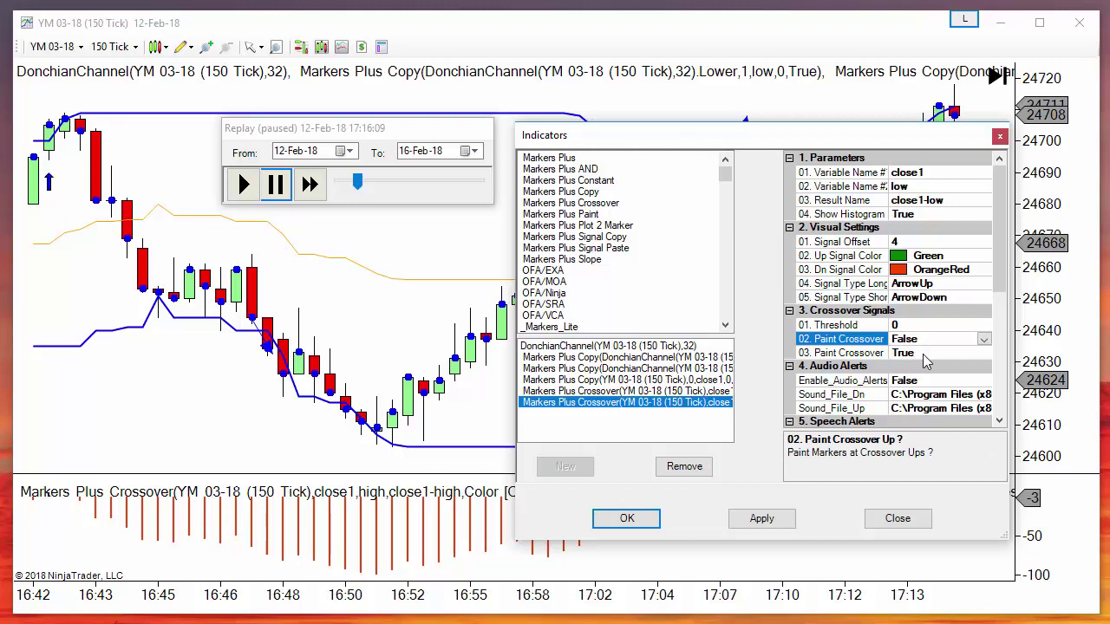
click(956, 269)
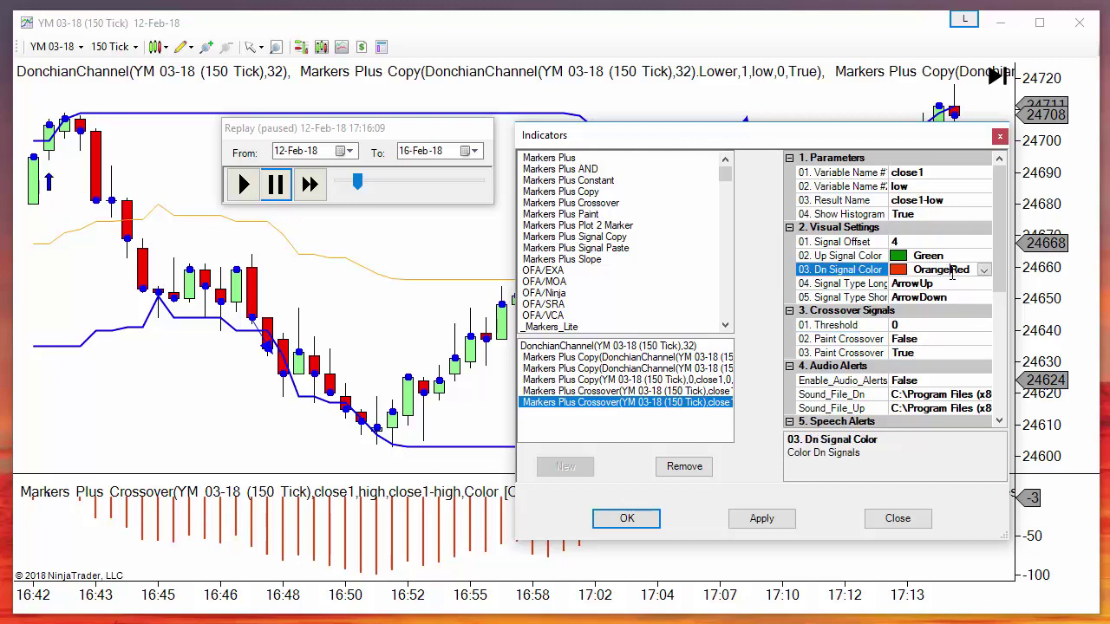
drag(950, 270, 916, 274)
key(BackSpace)
click(626, 519)
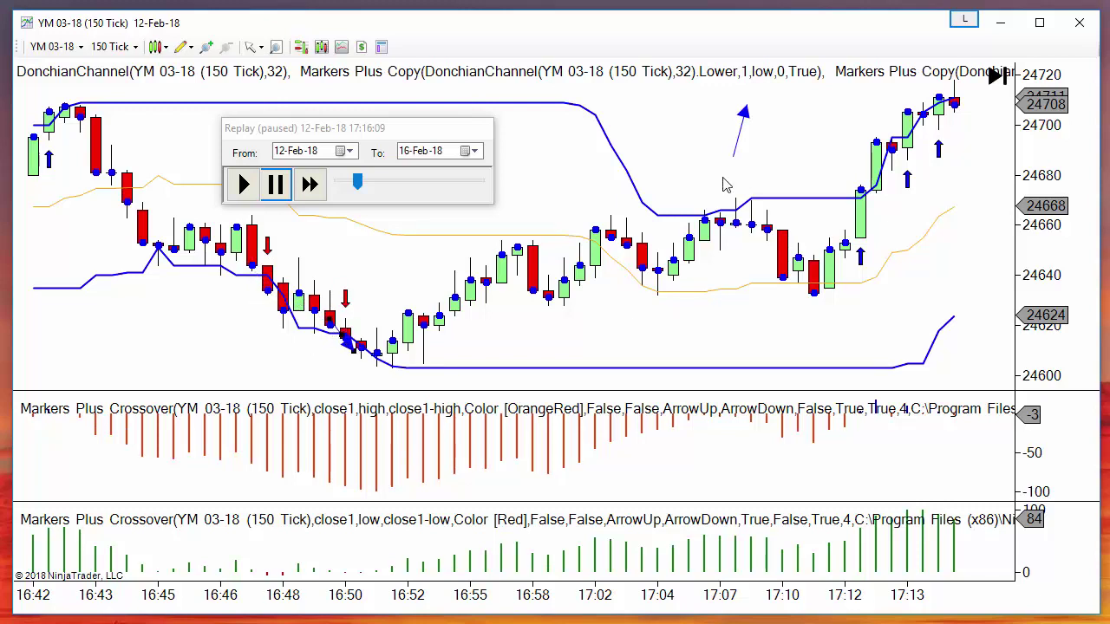
- Move the up arrow onto the 17:12 breakout bar and enlarge the close1-low histogram panel
drag(741, 148, 855, 228)
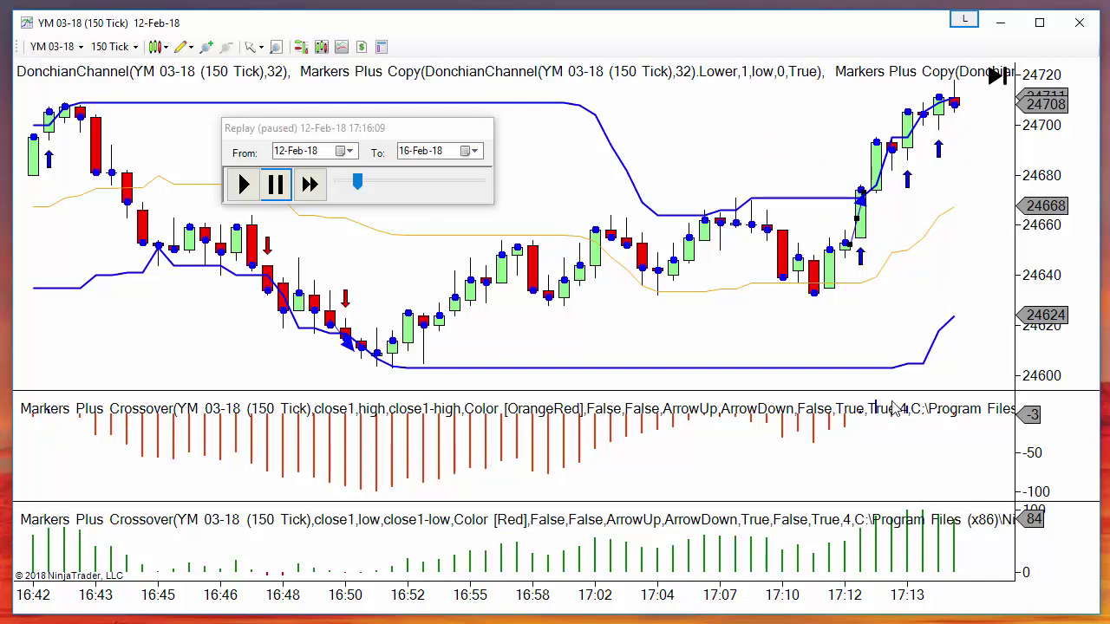
click(488, 459)
click(610, 546)
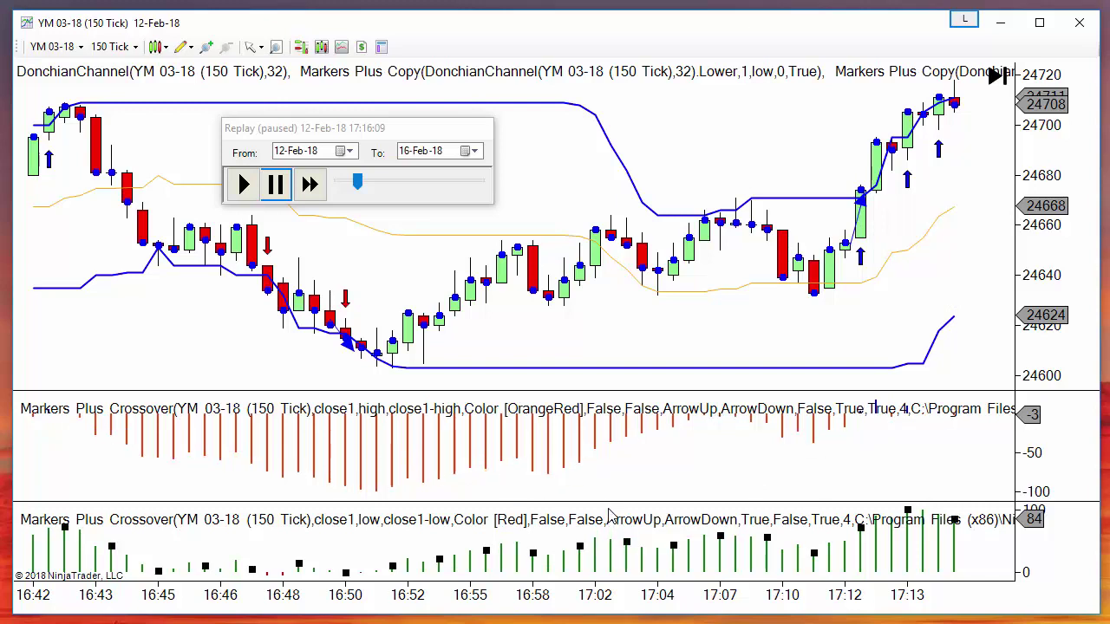
drag(610, 501, 626, 475)
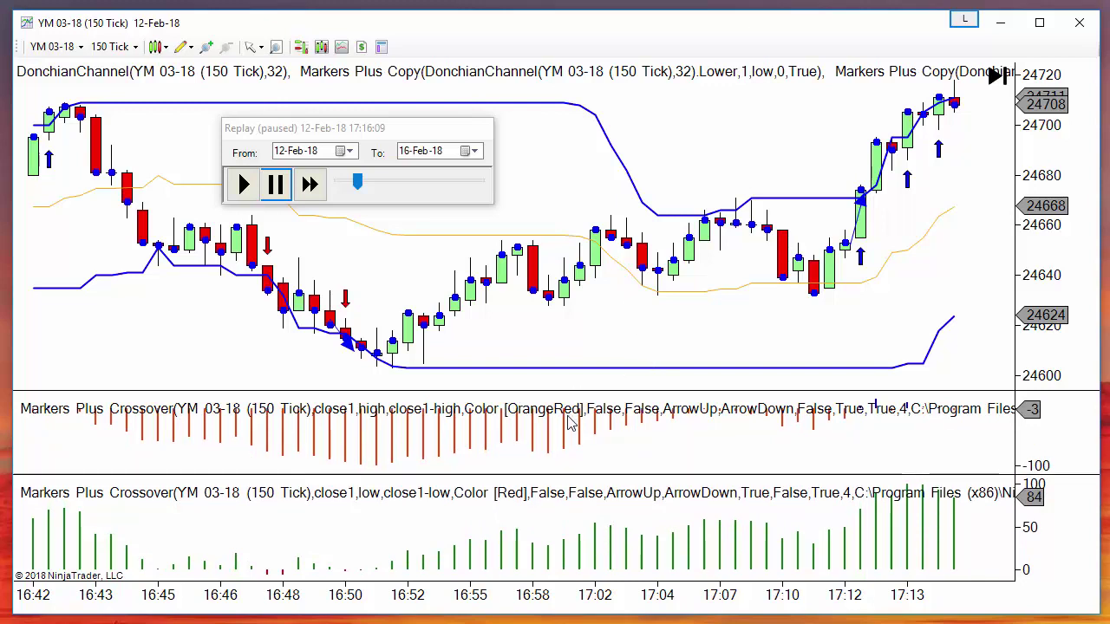
click(581, 441)
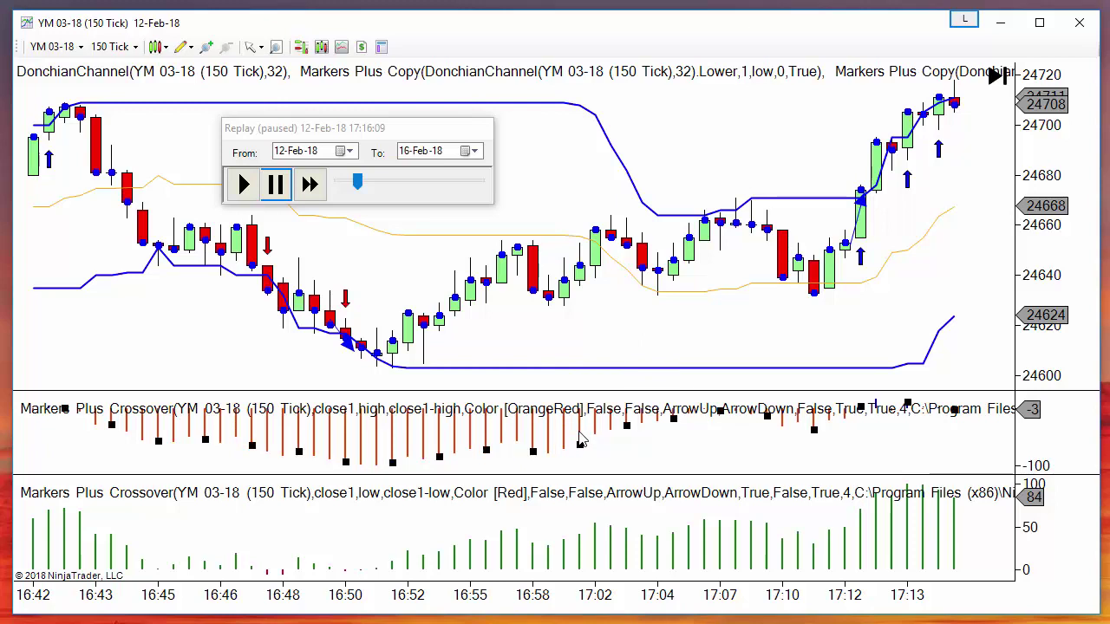
click(589, 438)
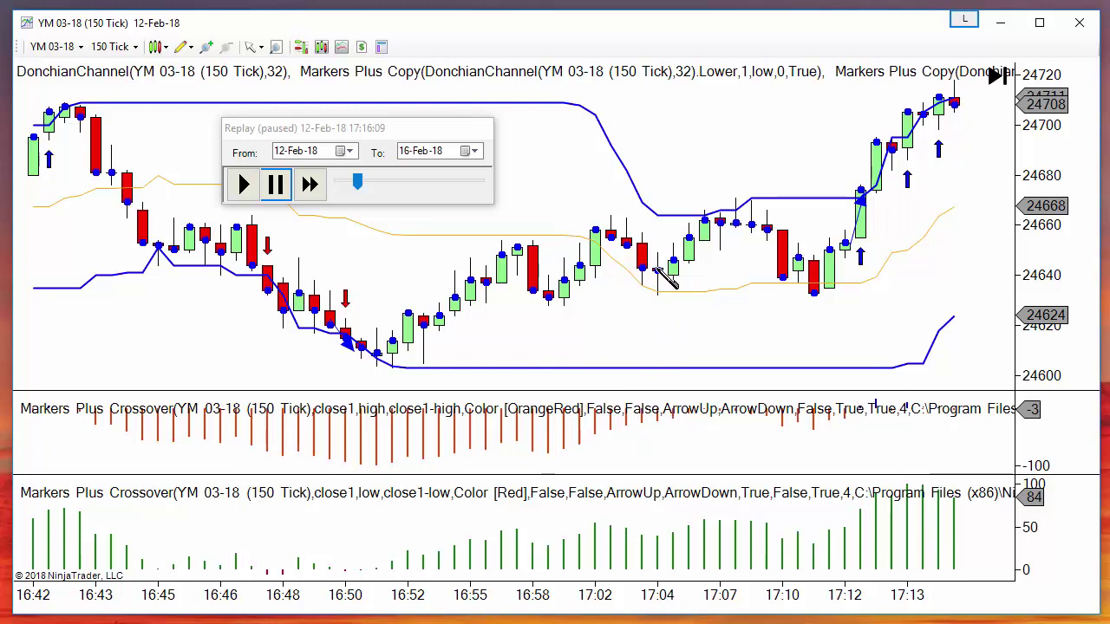
- Draw an arrow from the 17:04 close up to the upper channel and resize the histogram panels to compare them
click(657, 264)
click(656, 217)
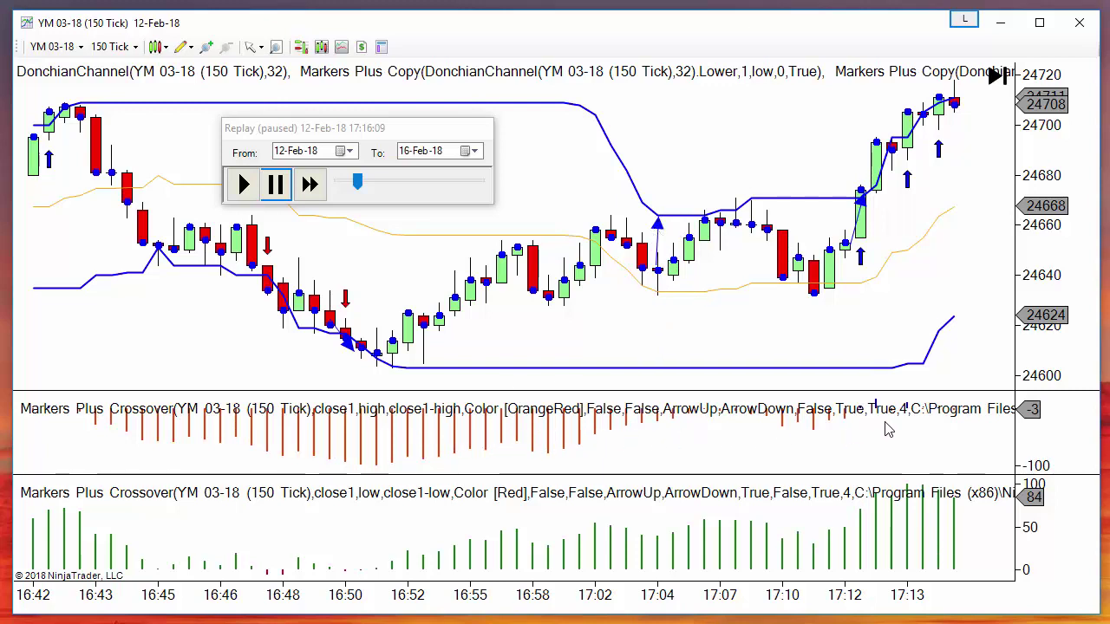
drag(870, 393, 867, 263)
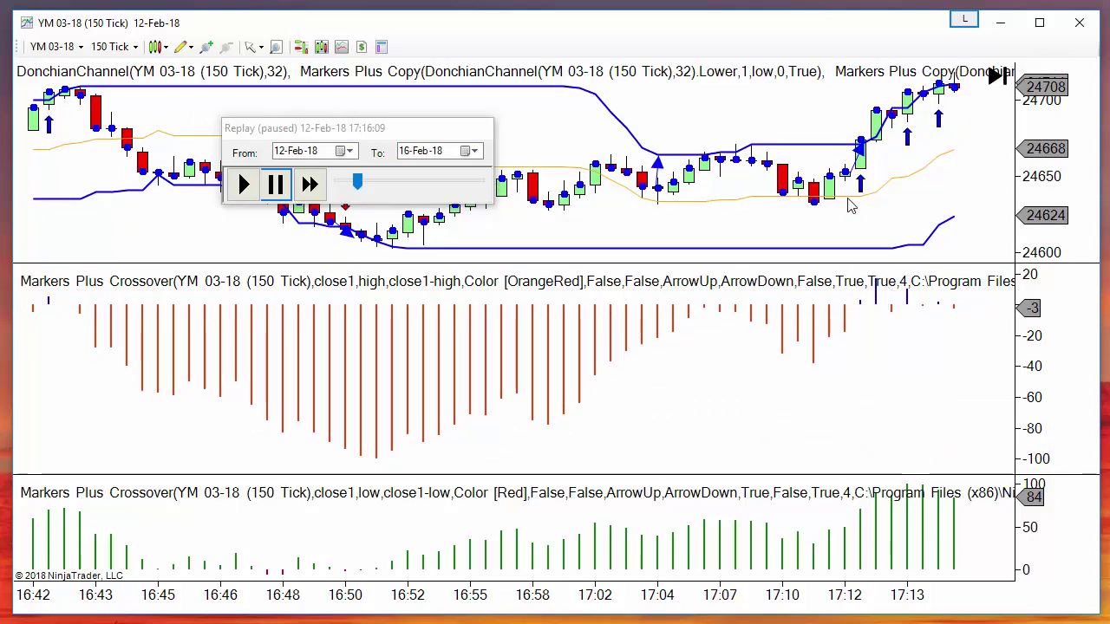
drag(788, 260, 783, 379)
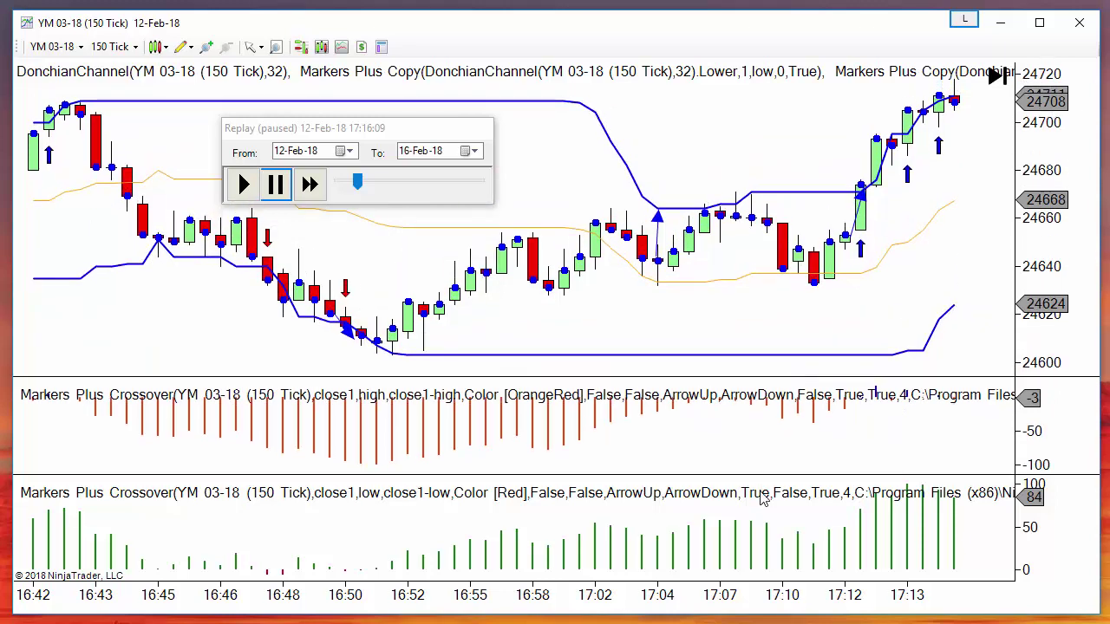
drag(759, 476, 757, 445)
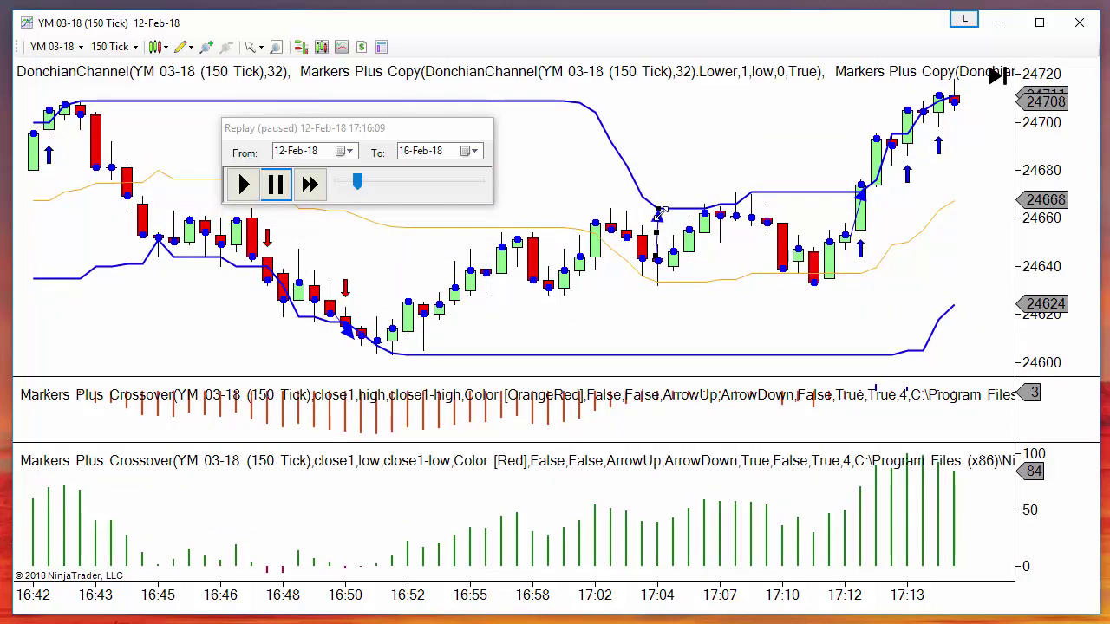
- Redirect the 17:04 arrow down to the lower channel line and delete it after checking the close1-low histogram
mouse_move(662, 240)
mouse_down()
mouse_move(710, 309)
mouse_move(656, 340)
mouse_move(657, 352)
mouse_up()
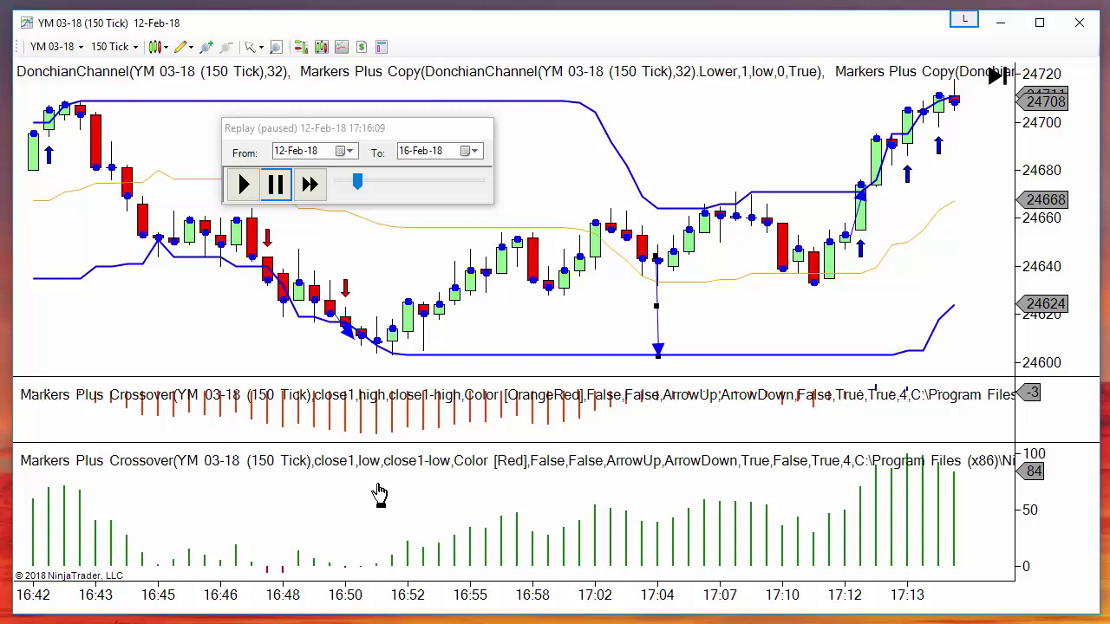
drag(379, 491, 564, 495)
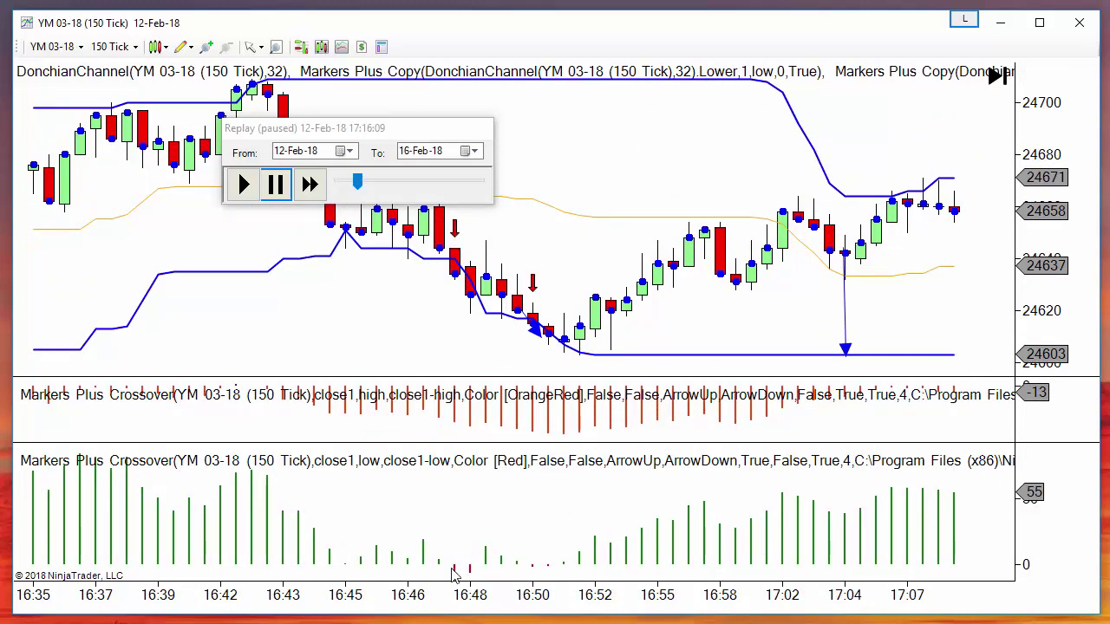
click(843, 315)
key(Delete)
- Shrink the histogram panels and maximize the price panel, with wider bar spacing around the 17:12 breakout
drag(780, 444, 777, 494)
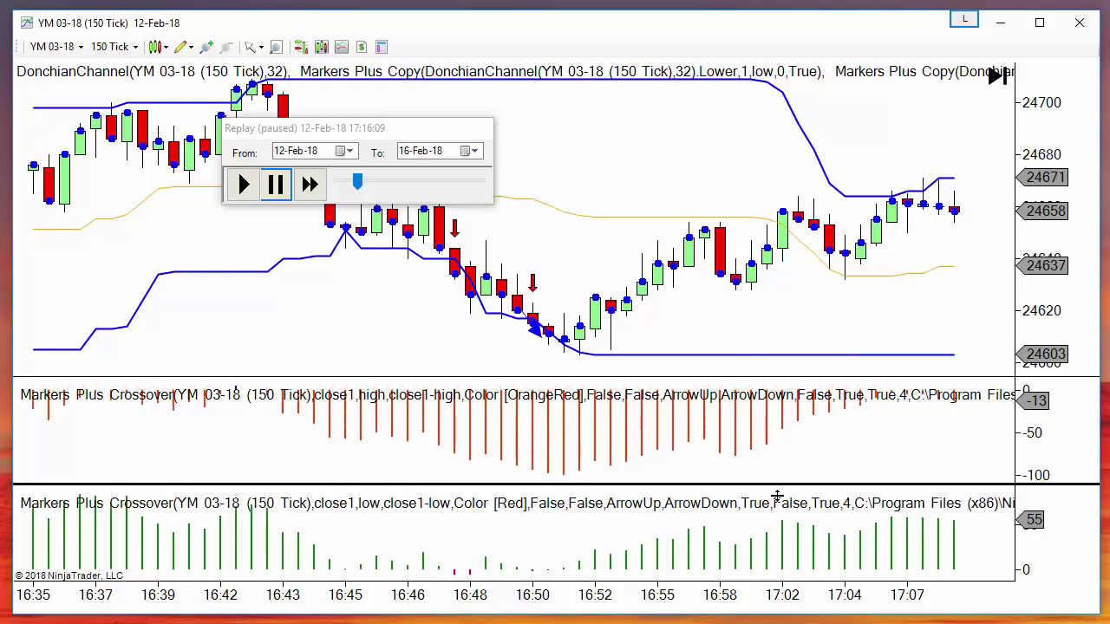
drag(695, 378, 660, 442)
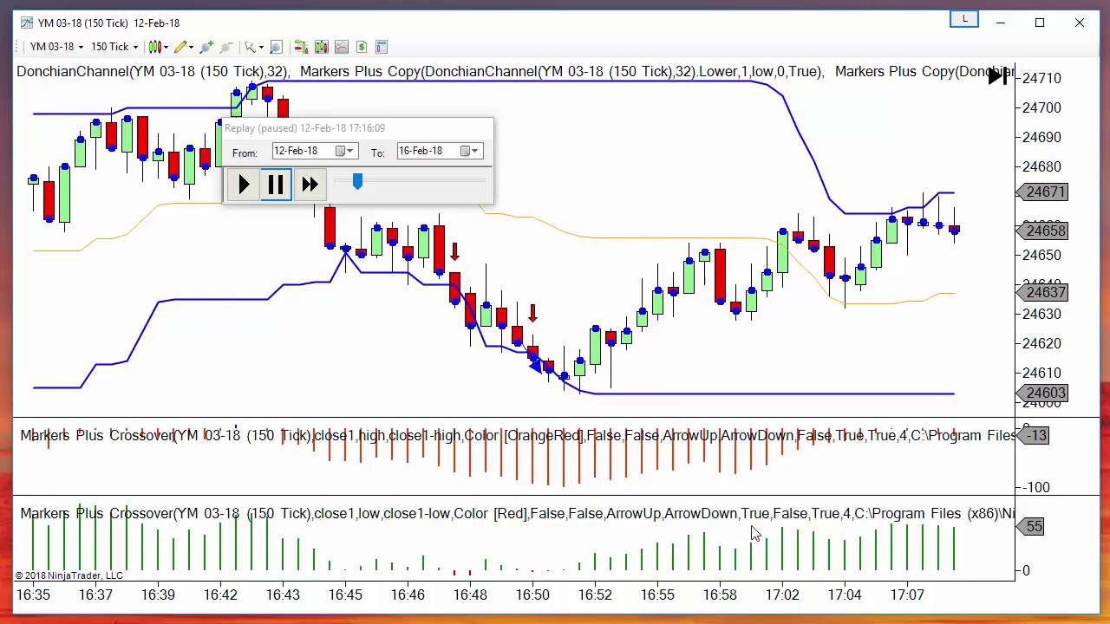
right_click(1048, 131)
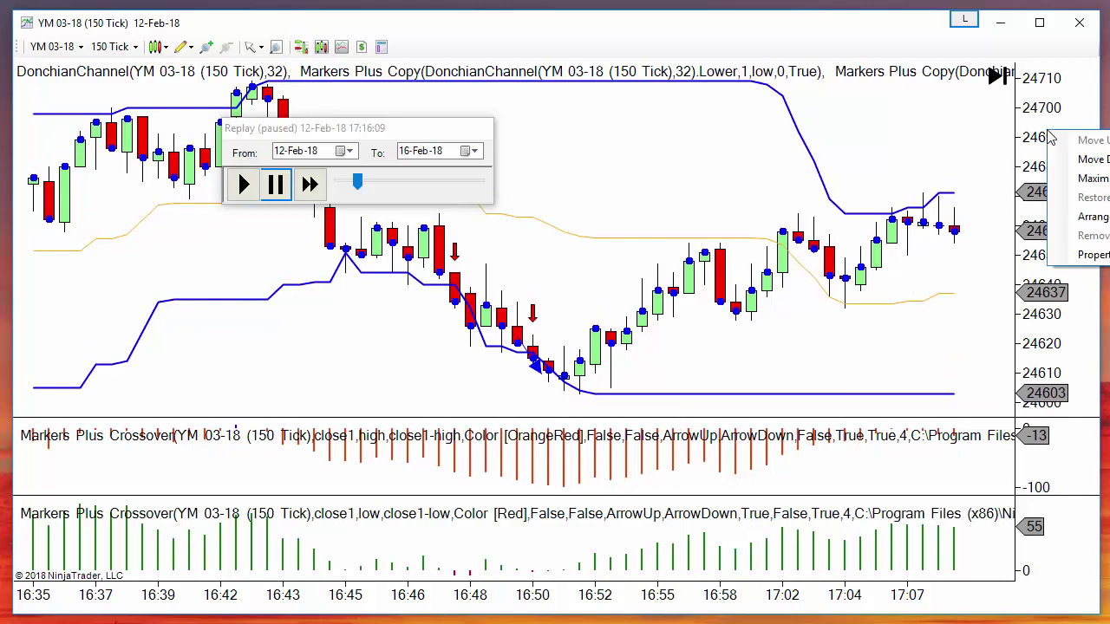
click(1094, 179)
drag(736, 597, 585, 598)
drag(801, 231, 576, 208)
drag(764, 203, 675, 203)
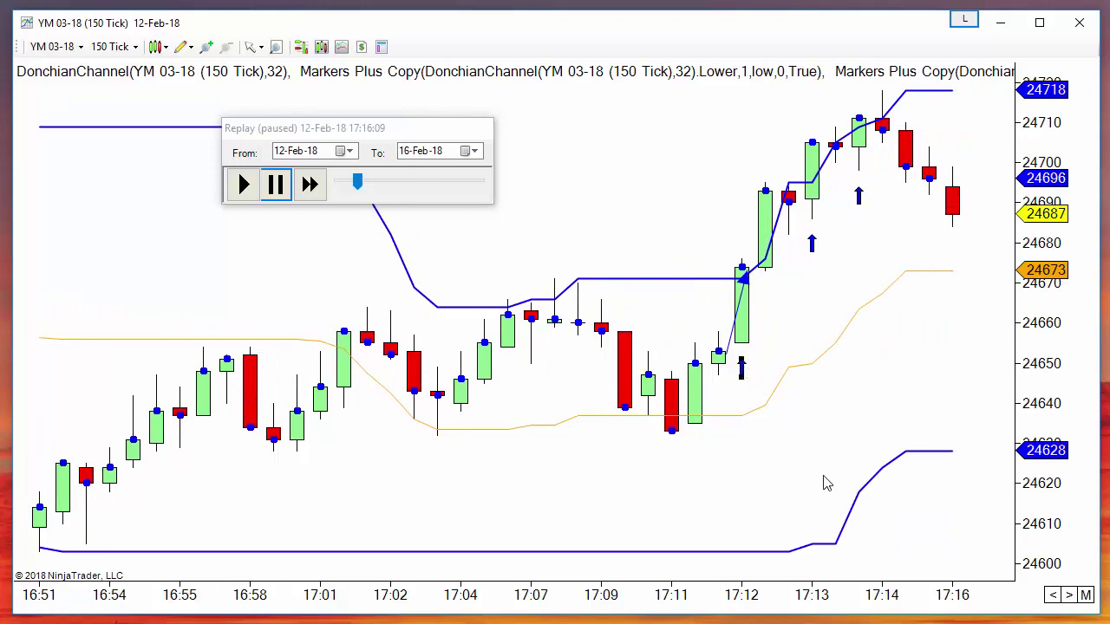
- Show the Chart Trader and read the mini data box of the bar just before the 17:12 breakout
click(300, 47)
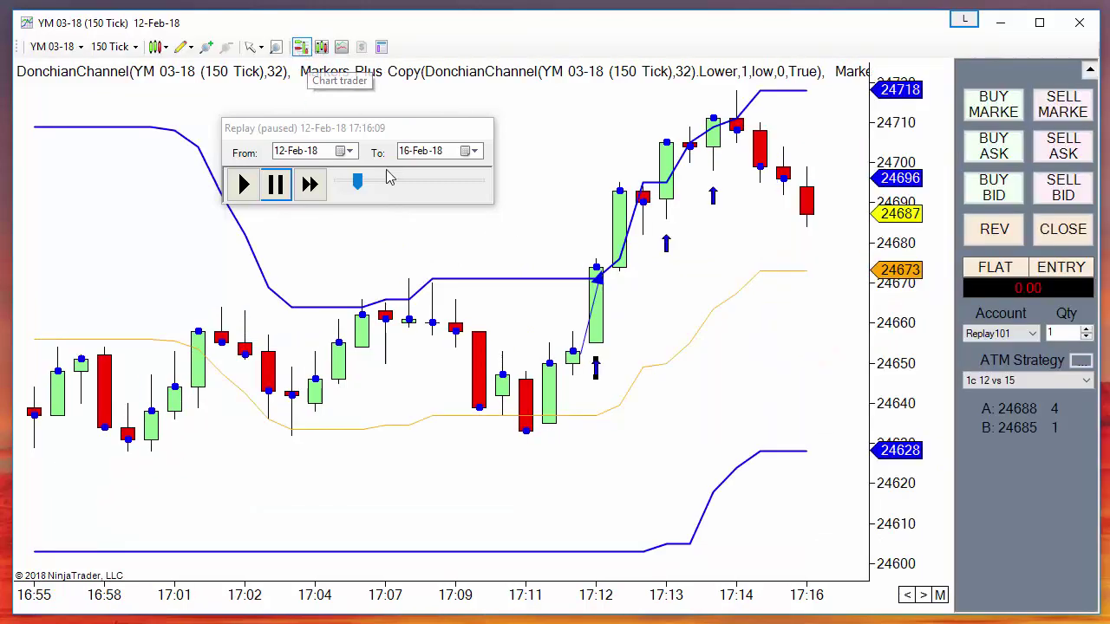
middle_click(569, 252)
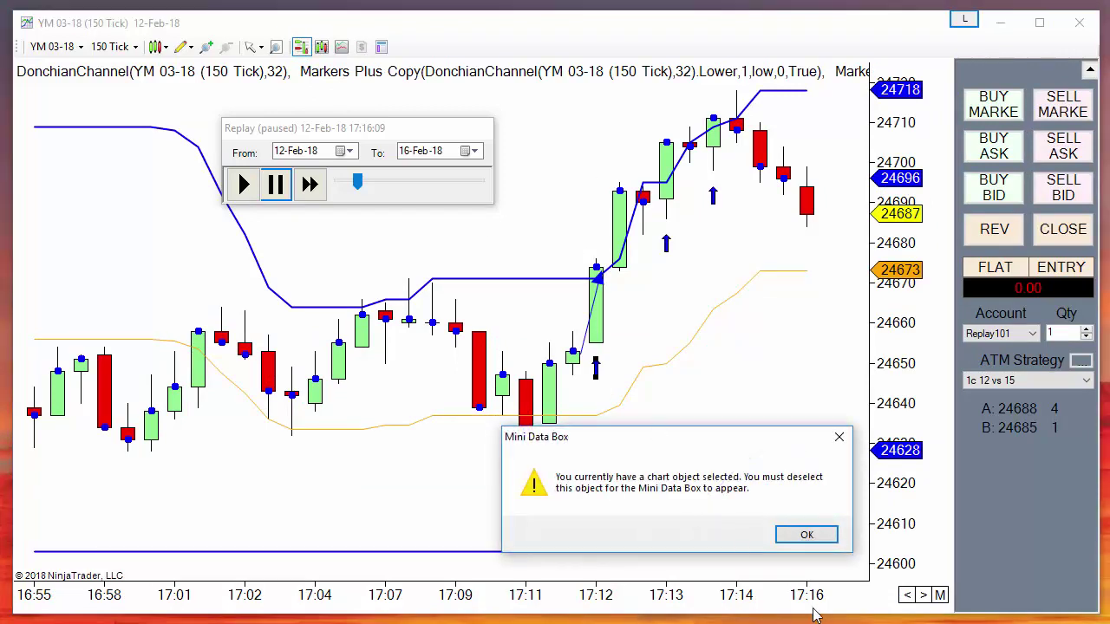
click(824, 534)
middle_click(570, 265)
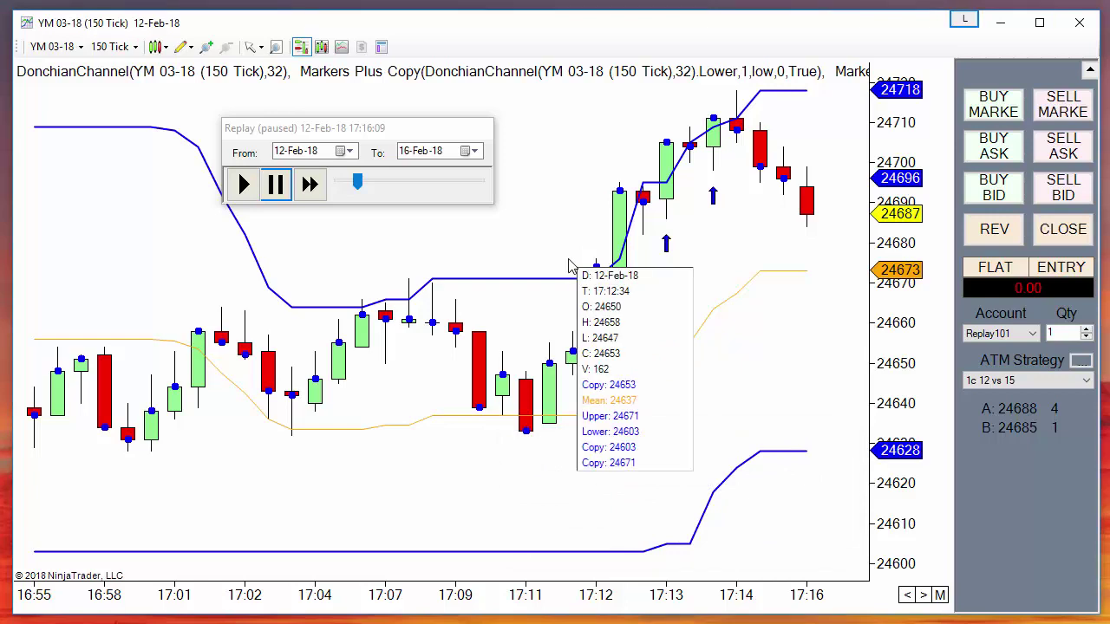
- Rewind the market replay to 17:12:00 on 12-Feb-18 and move the replay window aside
right_click(428, 199)
click(473, 230)
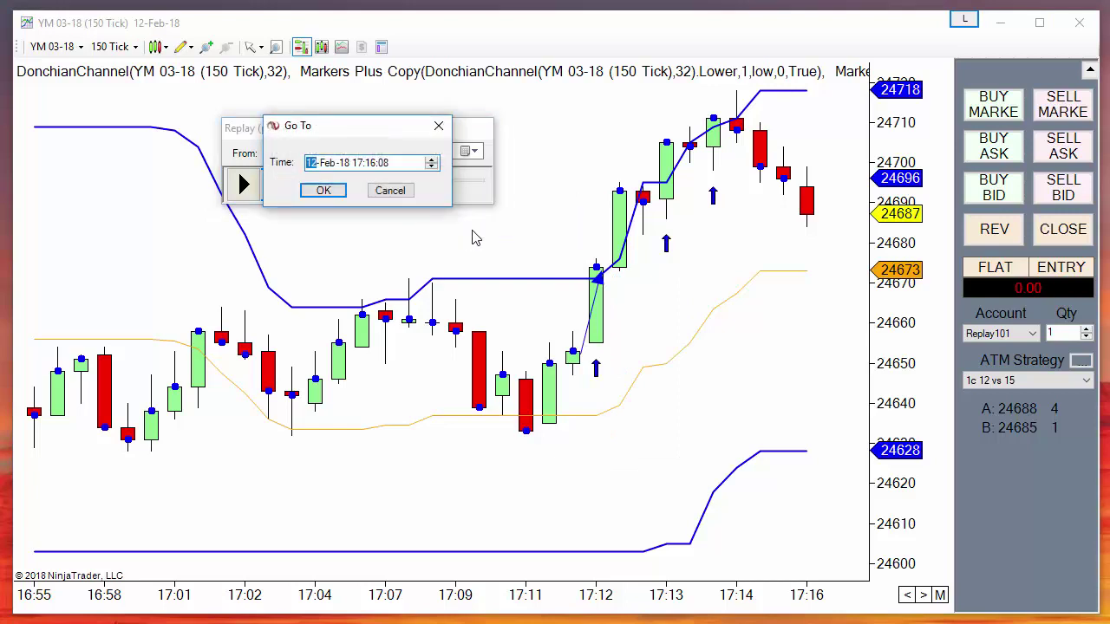
click(371, 163)
text(12)
click(323, 191)
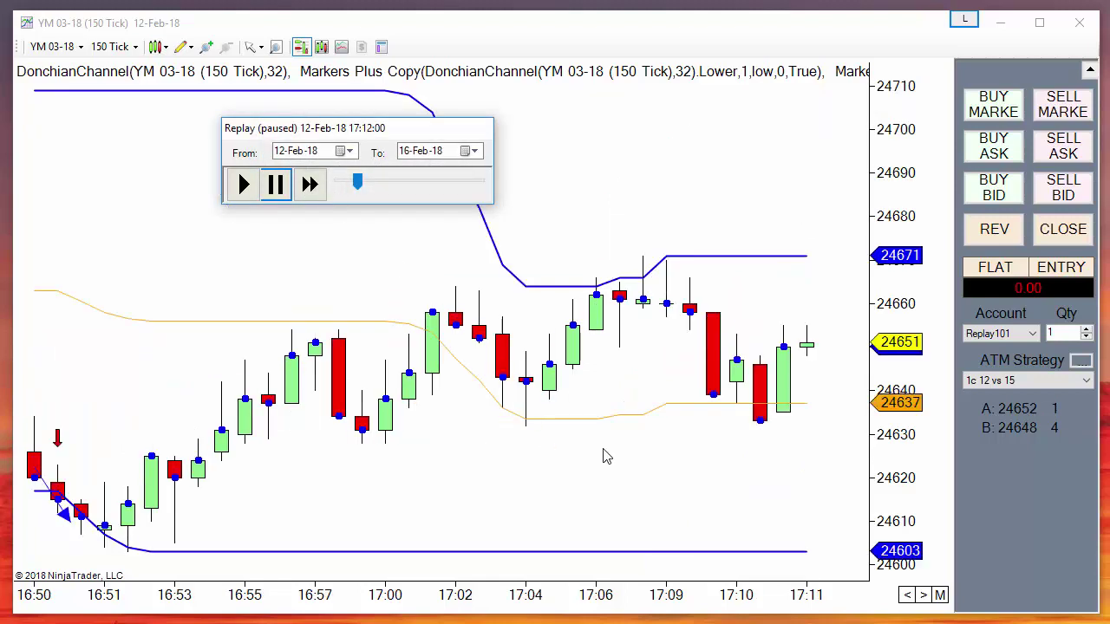
drag(421, 132, 281, 162)
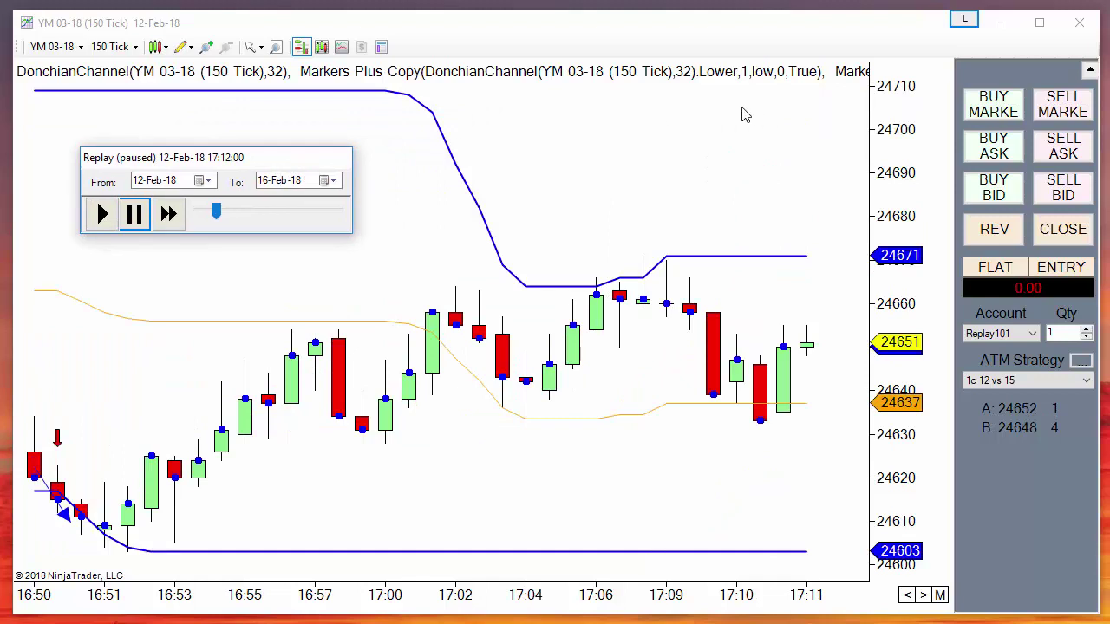
- Add the Markers Plus indicator to the chart's indicator list
right_click(630, 128)
click(682, 193)
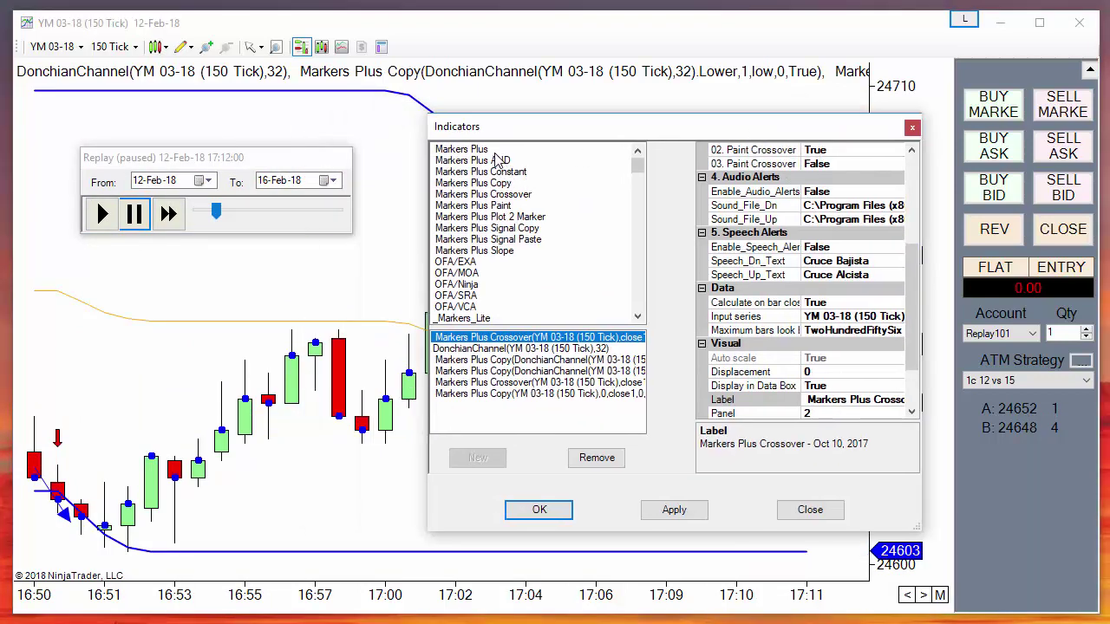
double_click(475, 152)
drag(572, 139, 455, 149)
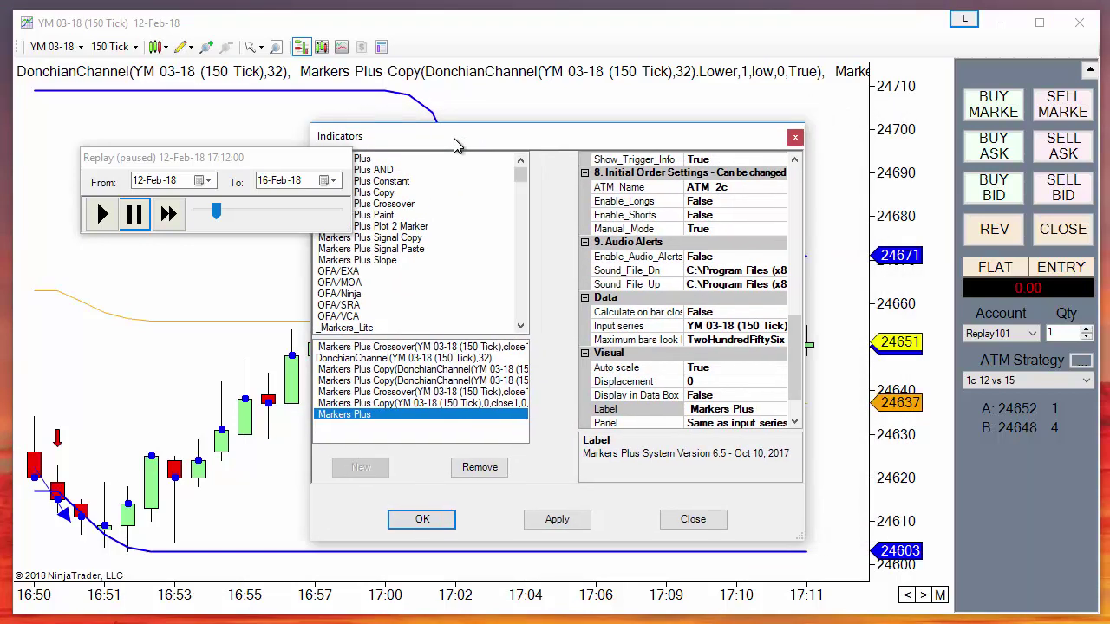
- Set the Markers Plus entry trigger object names to ArrowUp for longs and ArrowDown for shorts
scroll(797, 197, up, 10)
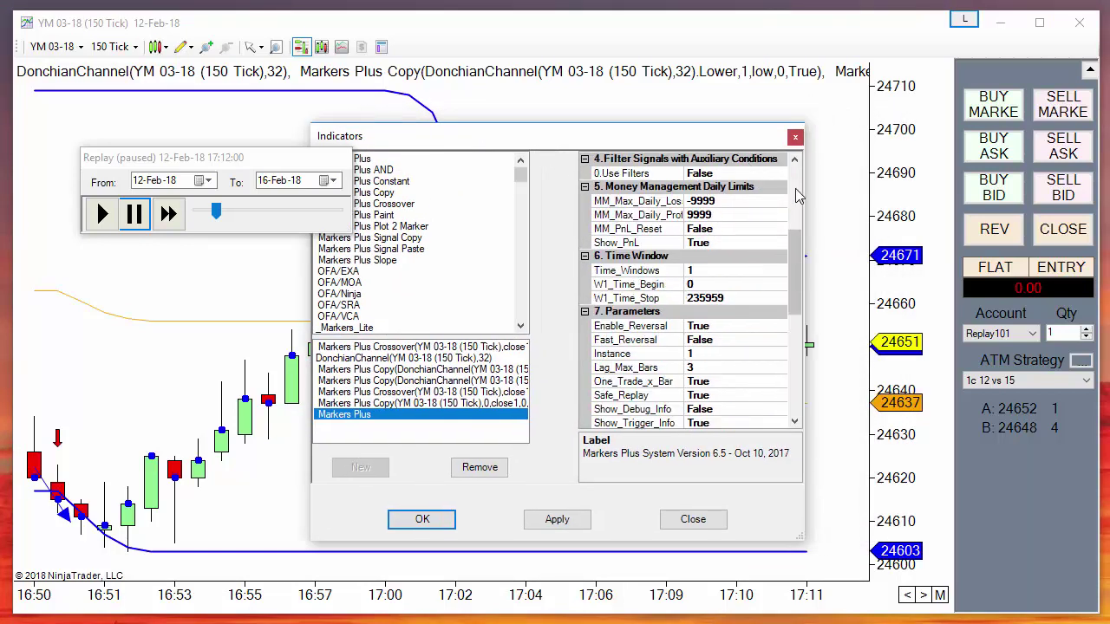
click(718, 271)
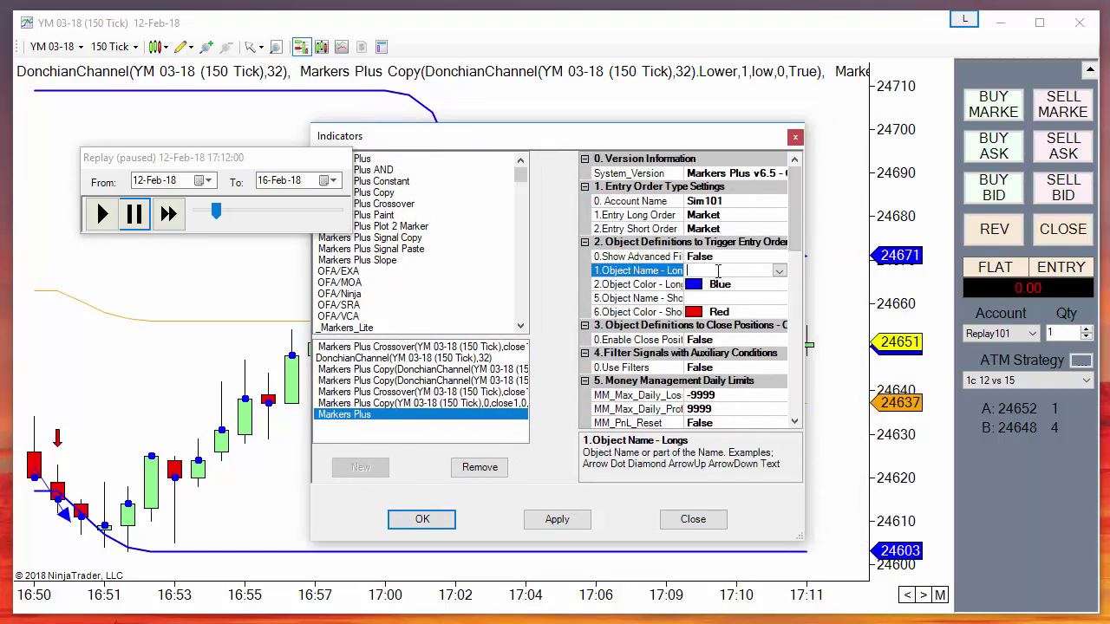
click(778, 271)
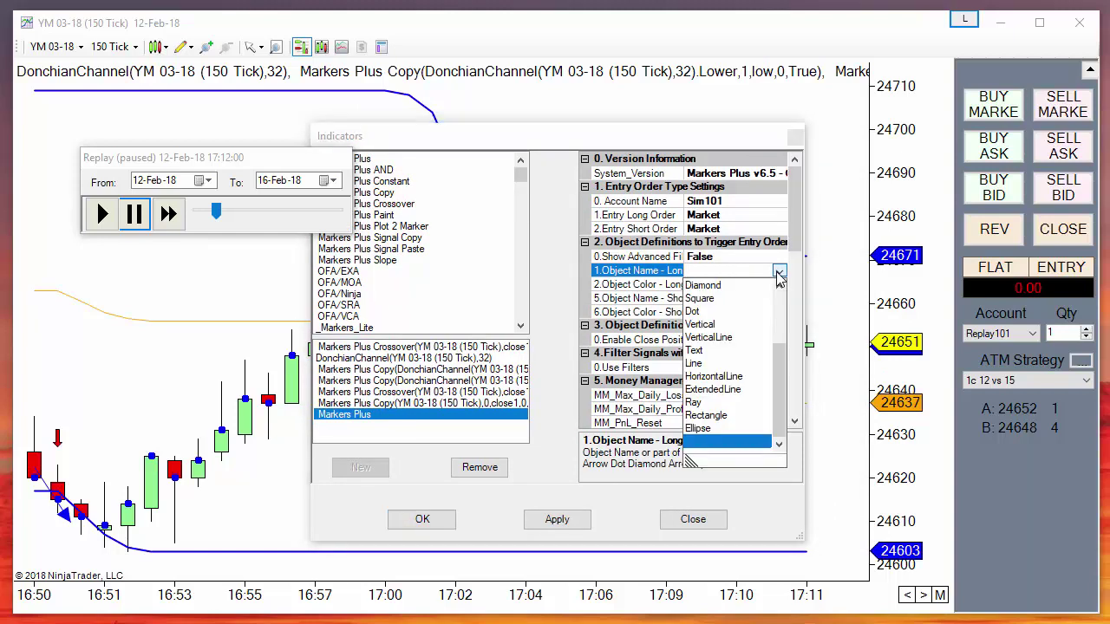
scroll(712, 345, up, 3)
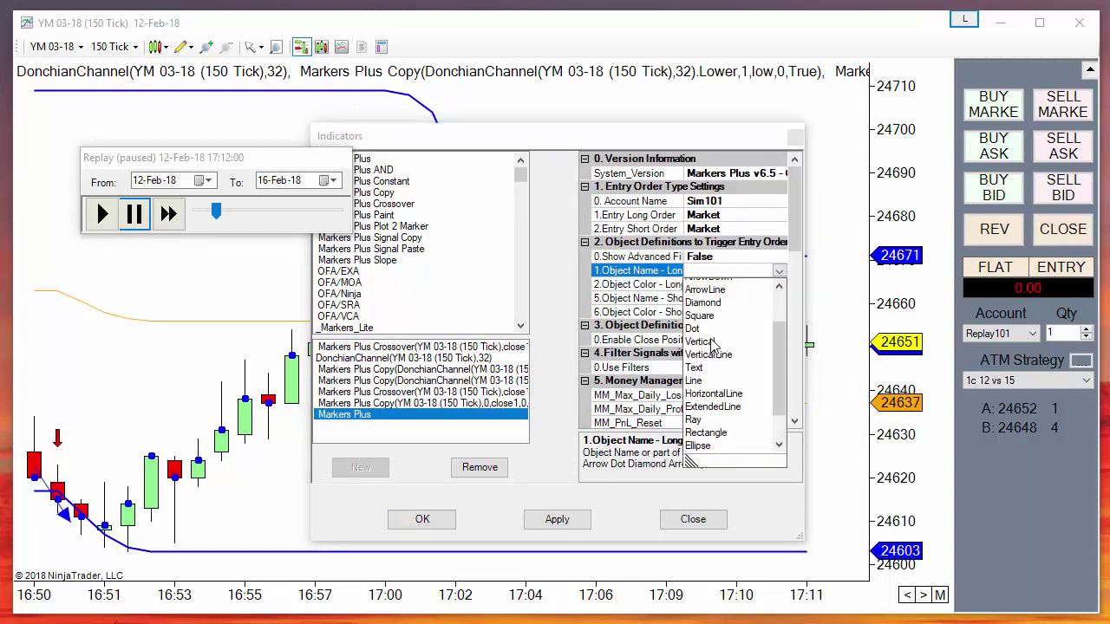
click(709, 338)
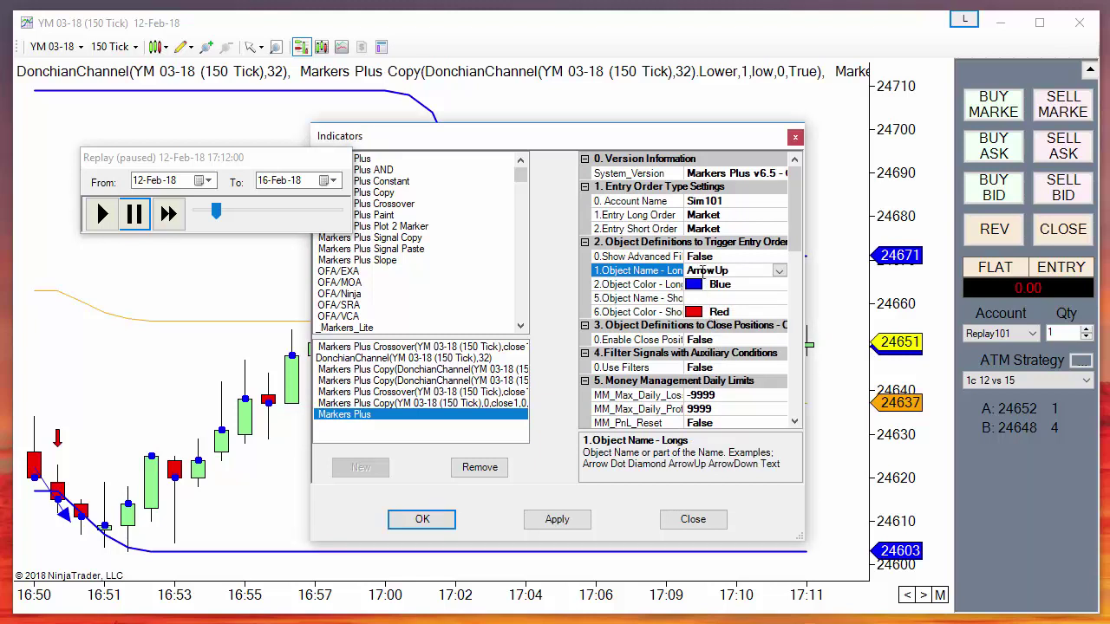
click(716, 302)
click(778, 298)
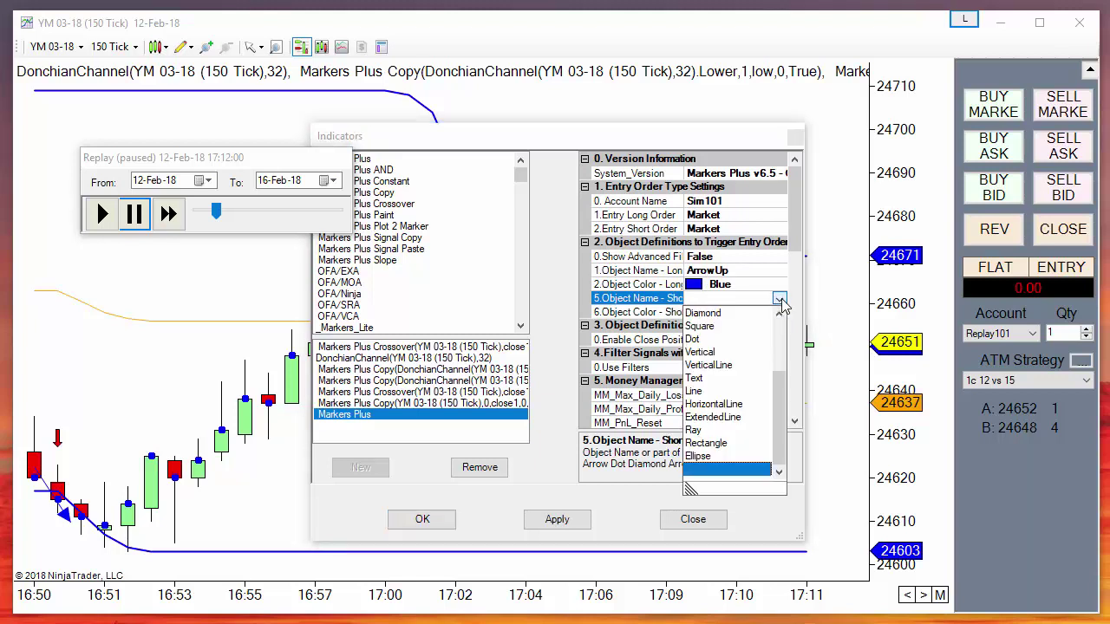
scroll(751, 349, up, 3)
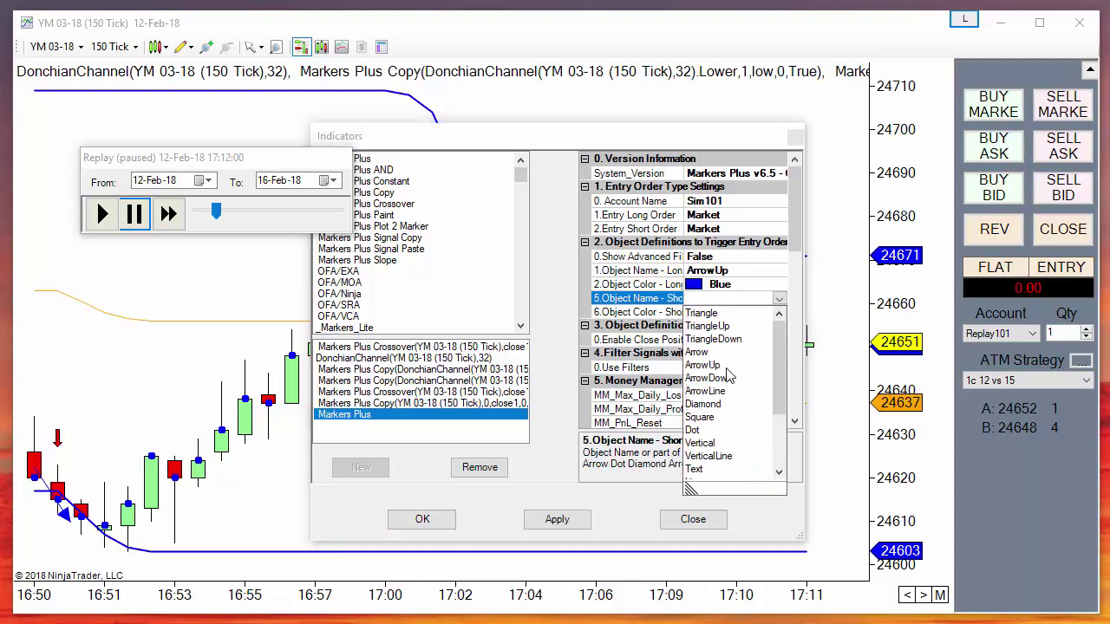
click(708, 378)
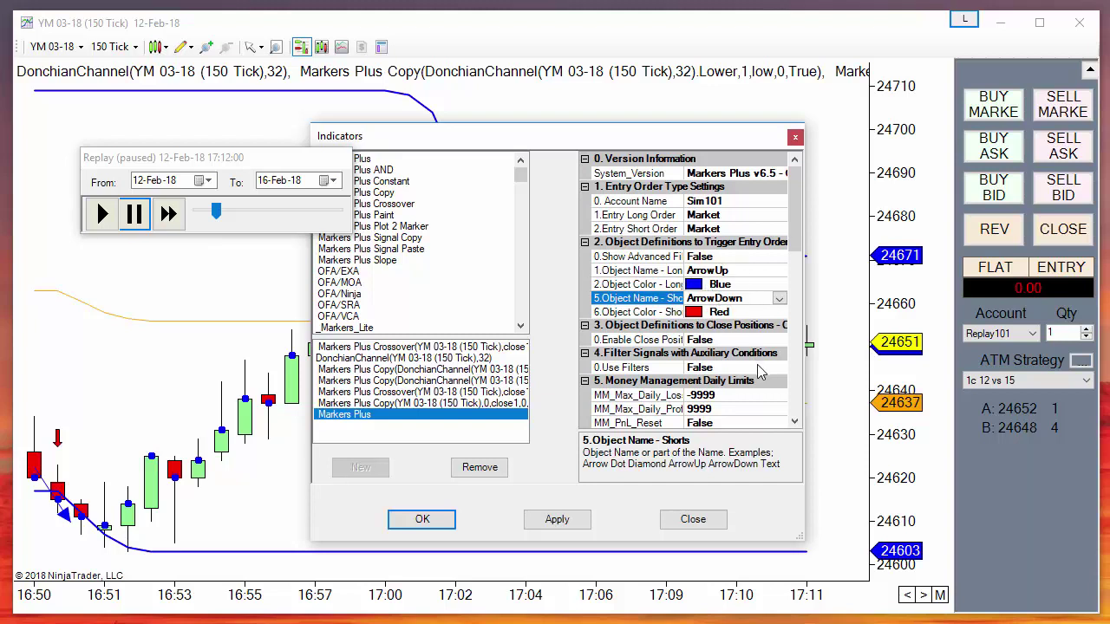
- Set the Markers Plus account name to Replay101 and keep Market as the long entry order type
click(730, 202)
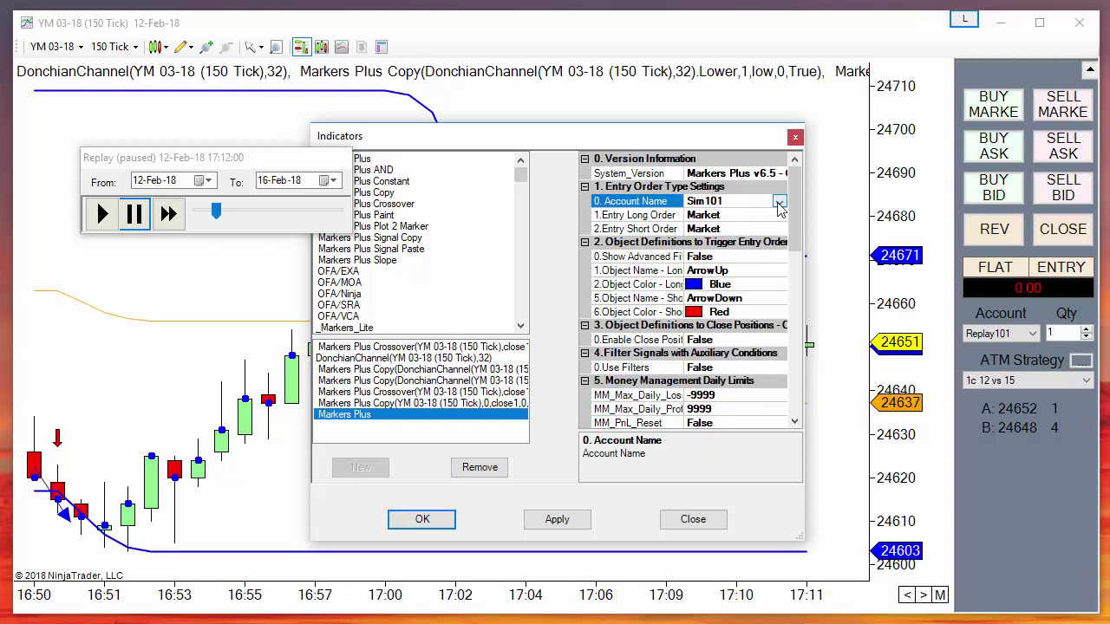
click(778, 201)
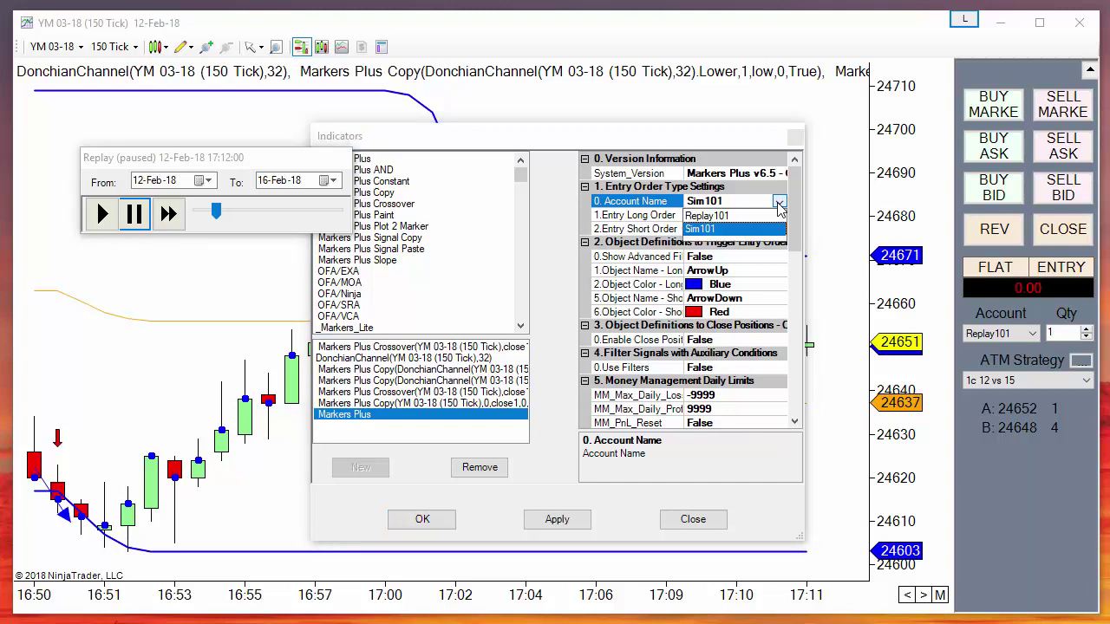
click(706, 216)
click(737, 216)
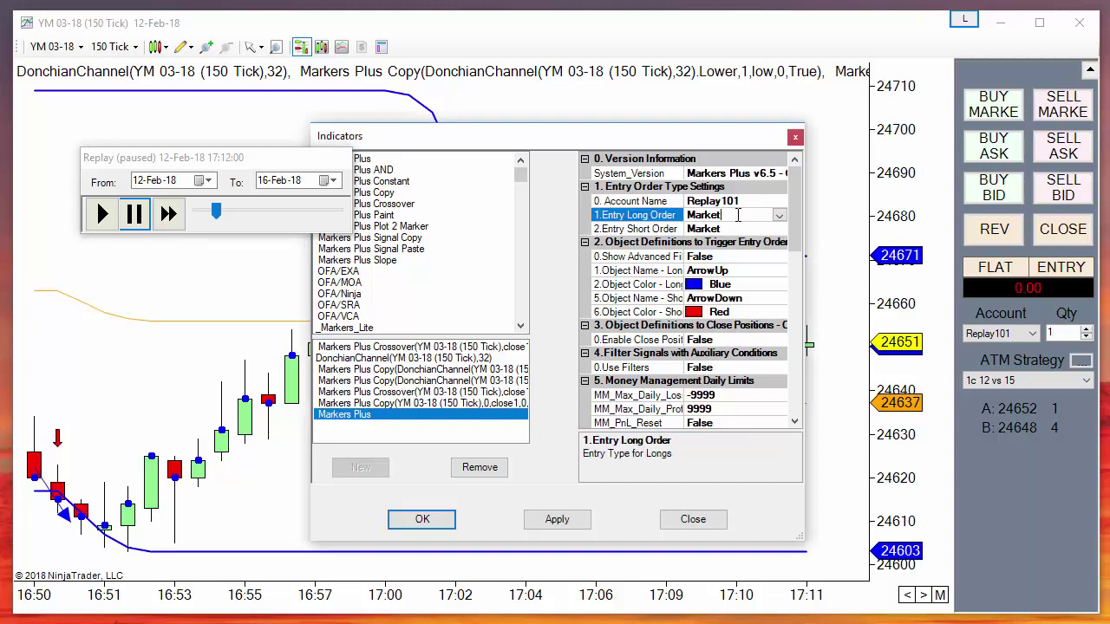
click(779, 216)
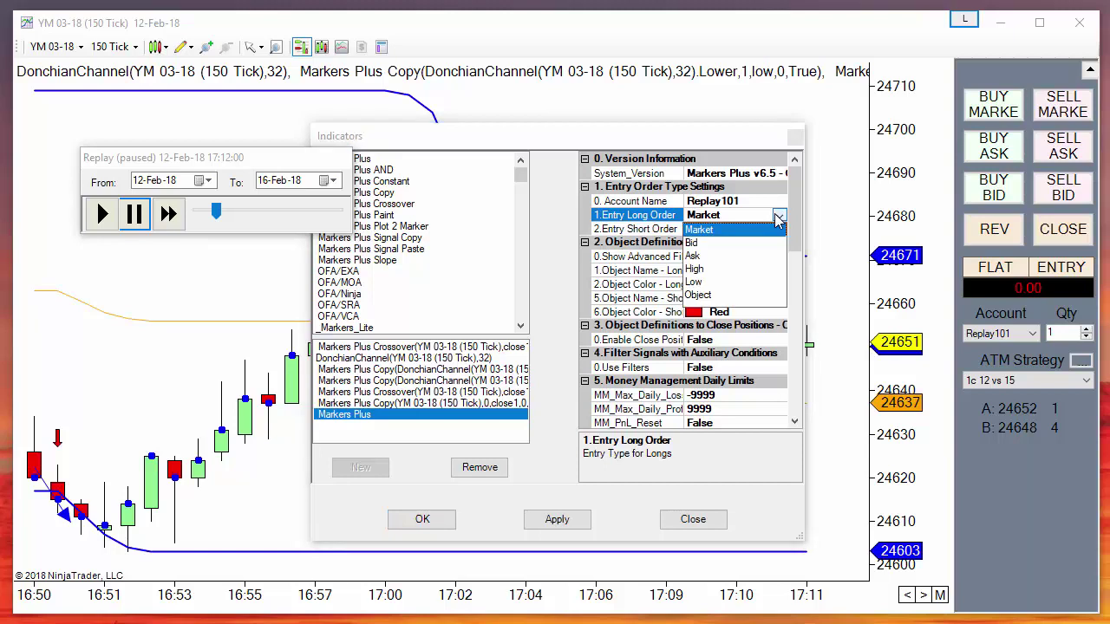
click(778, 222)
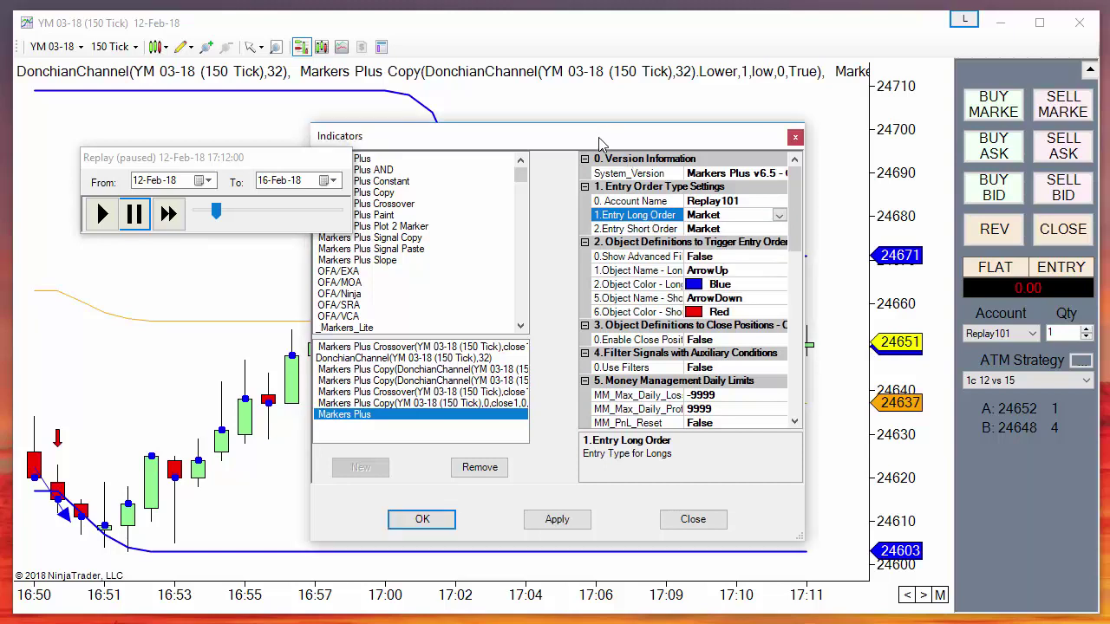
- Move the indicator settings aside to view the latest bars, and accept the Markers Plus configuration onto the chart
drag(603, 143, 296, 157)
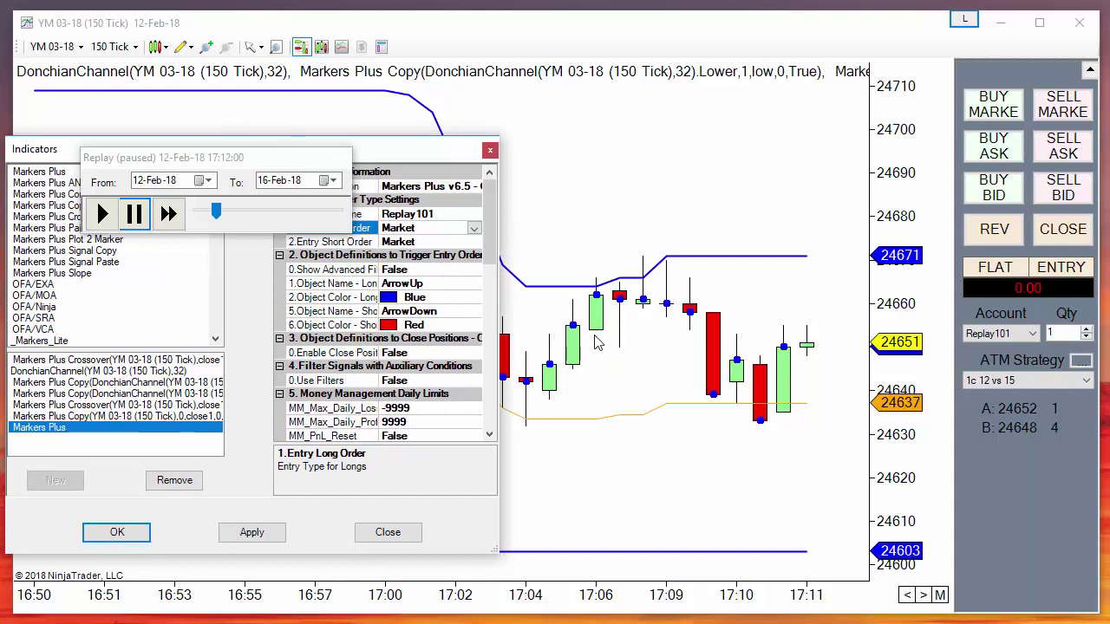
drag(403, 149, 743, 154)
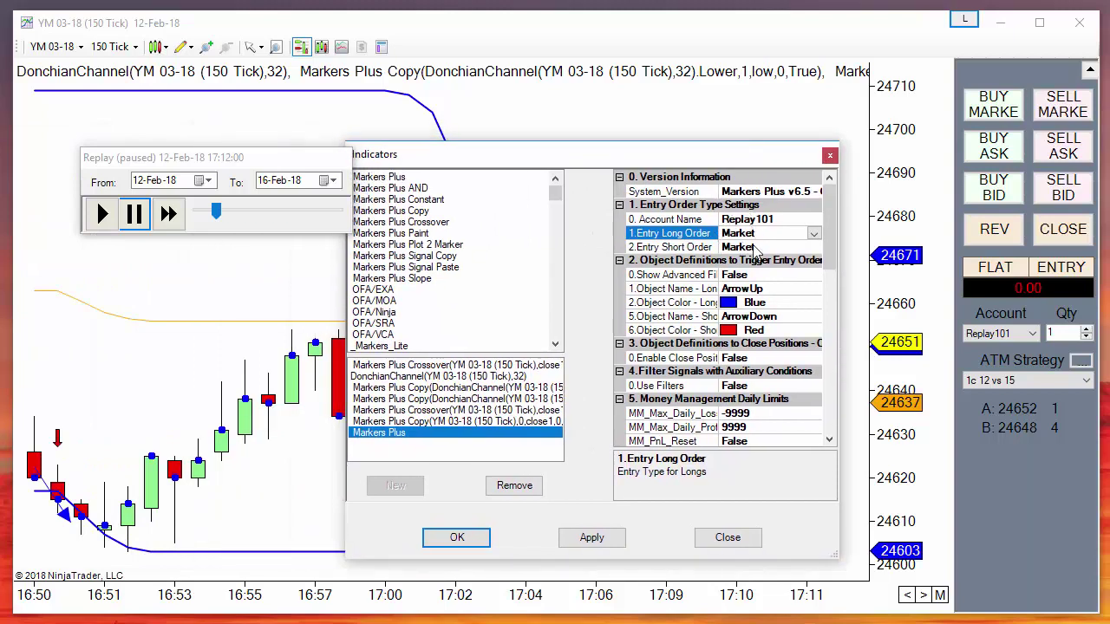
click(457, 537)
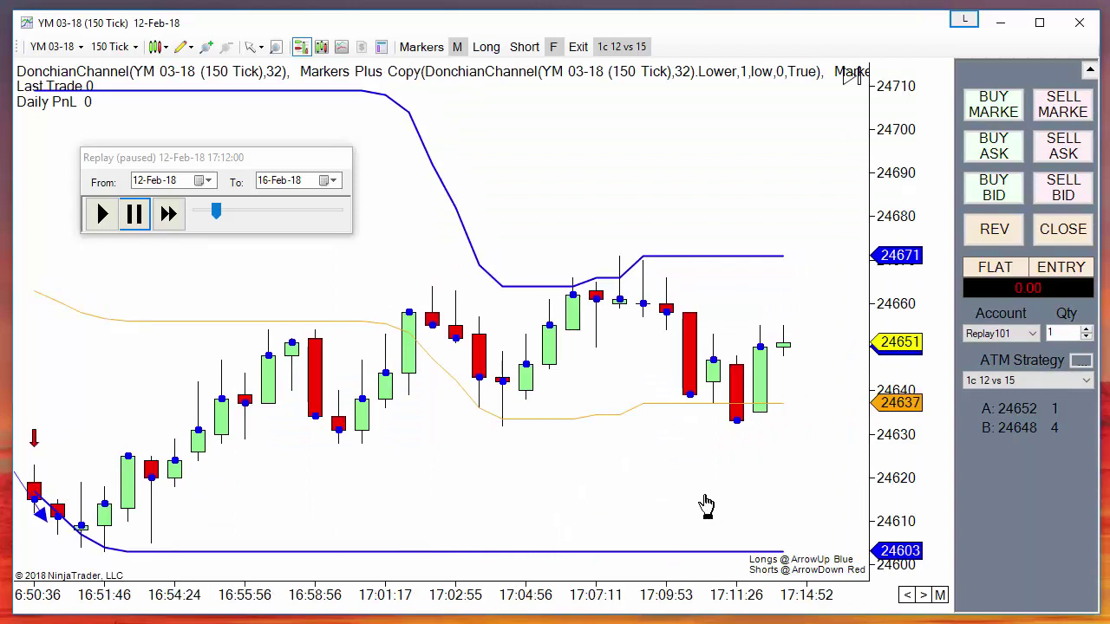
- Select the ATM strategy 2c 12 y 25 vs 15 in the Chart Trader and update Markers Plus to match it
click(1019, 382)
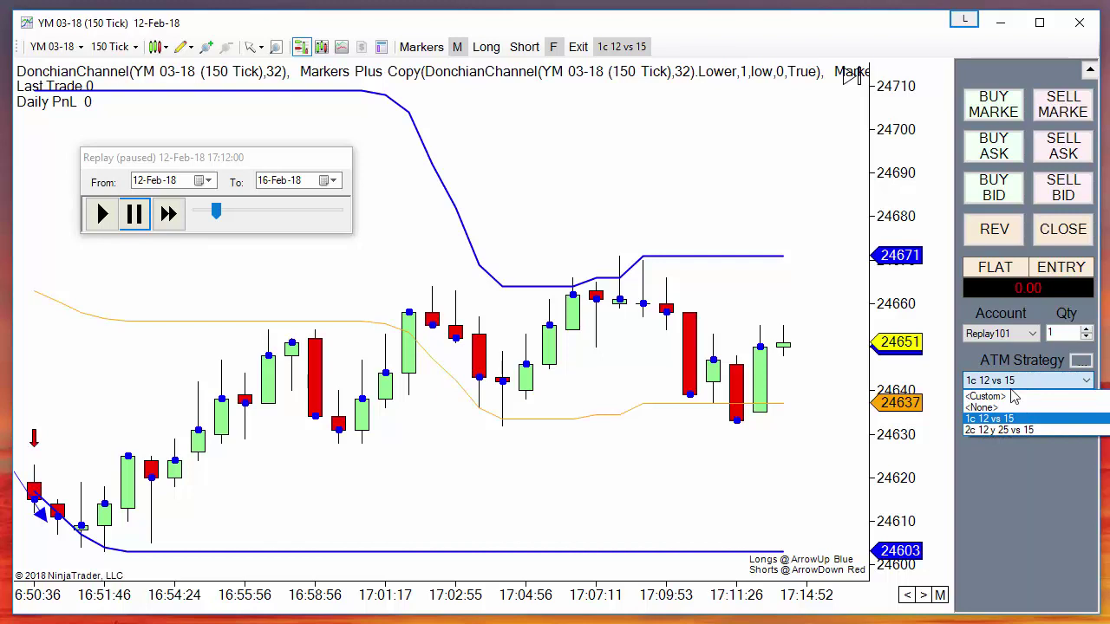
click(1008, 419)
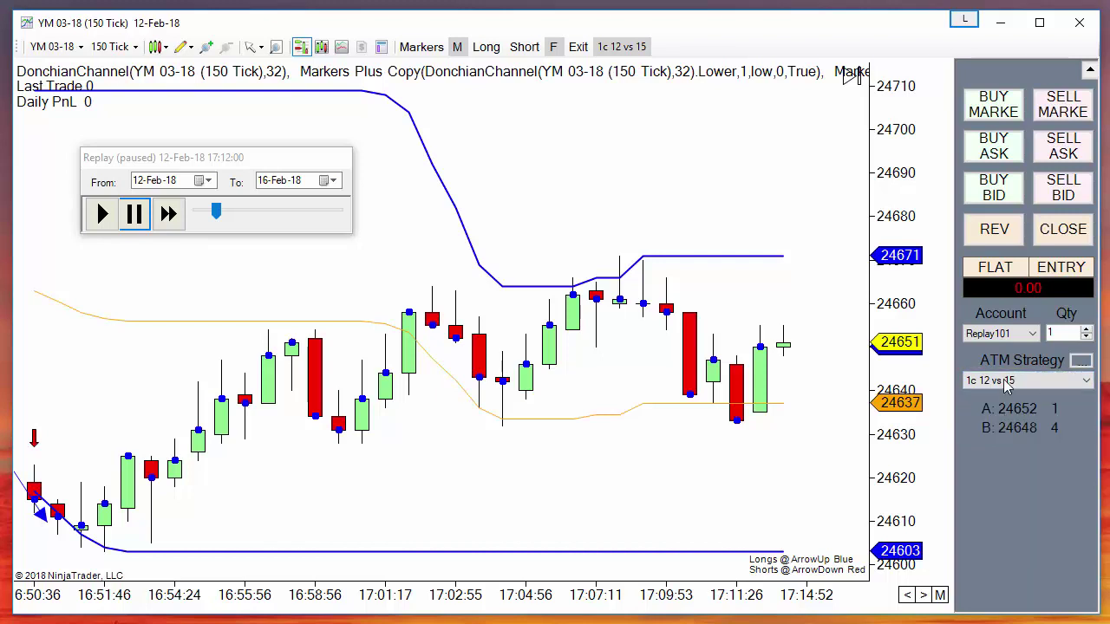
click(1005, 381)
click(1002, 431)
click(624, 50)
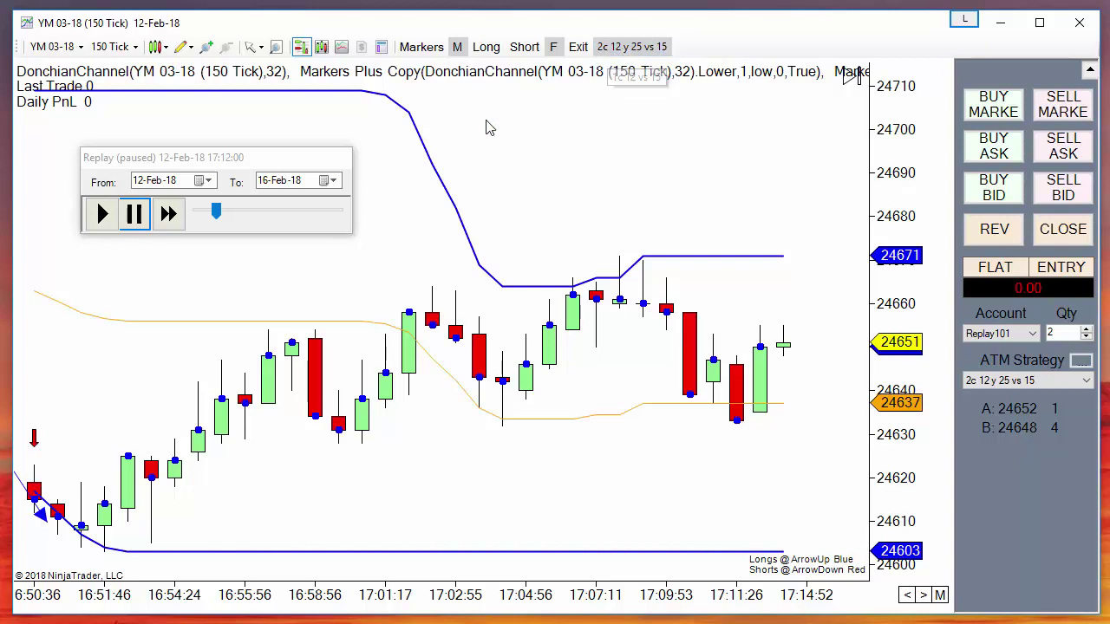
- Start the market replay and enable Long trading in Markers Plus
click(103, 214)
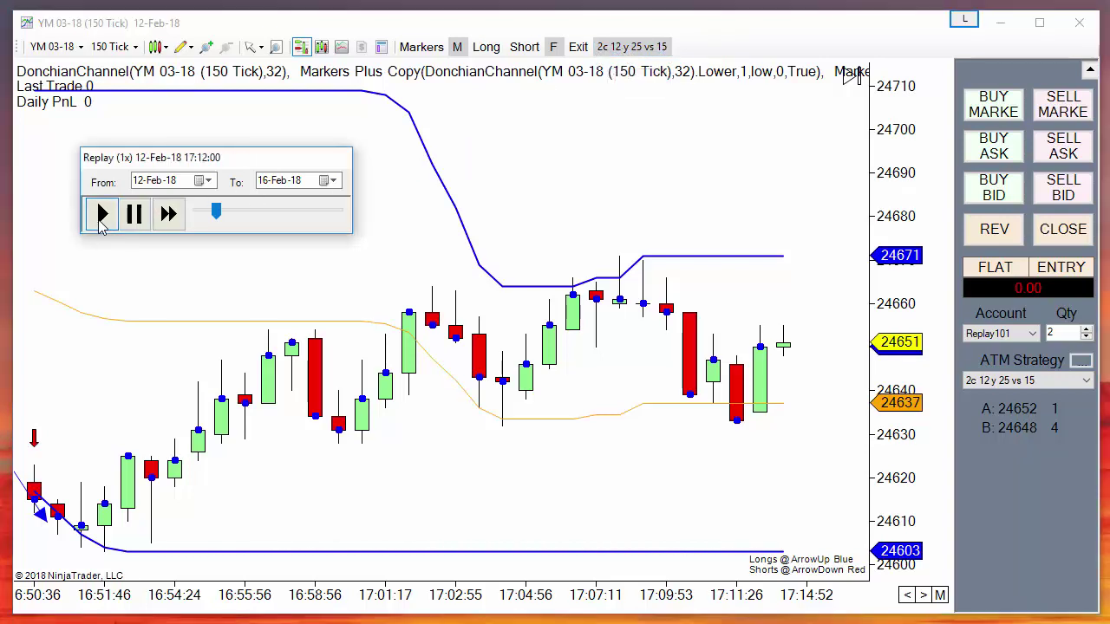
click(483, 48)
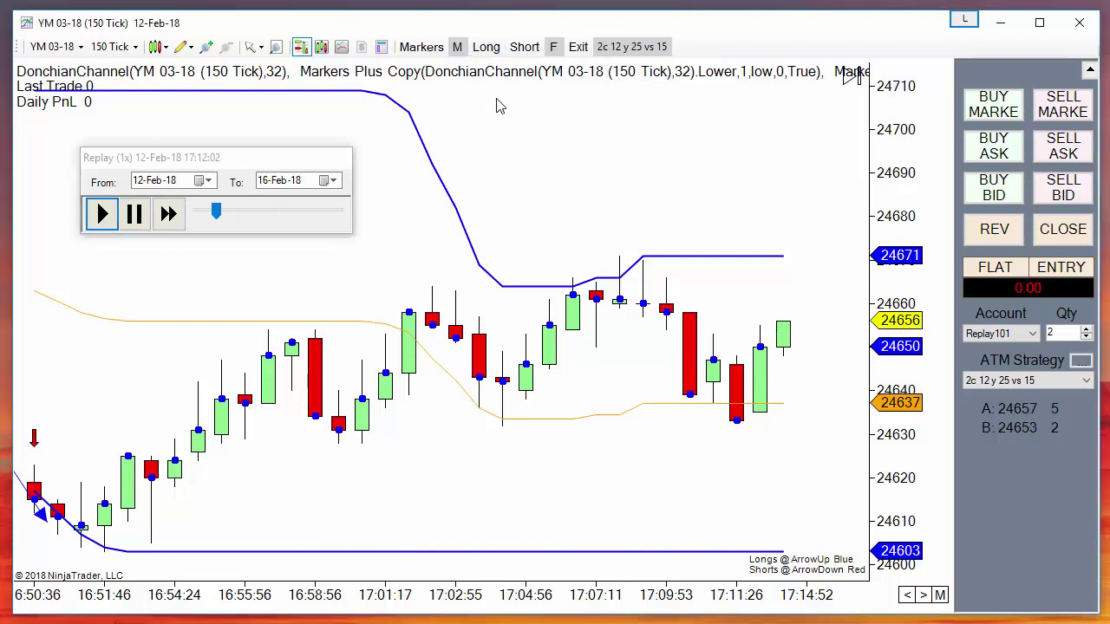
click(485, 52)
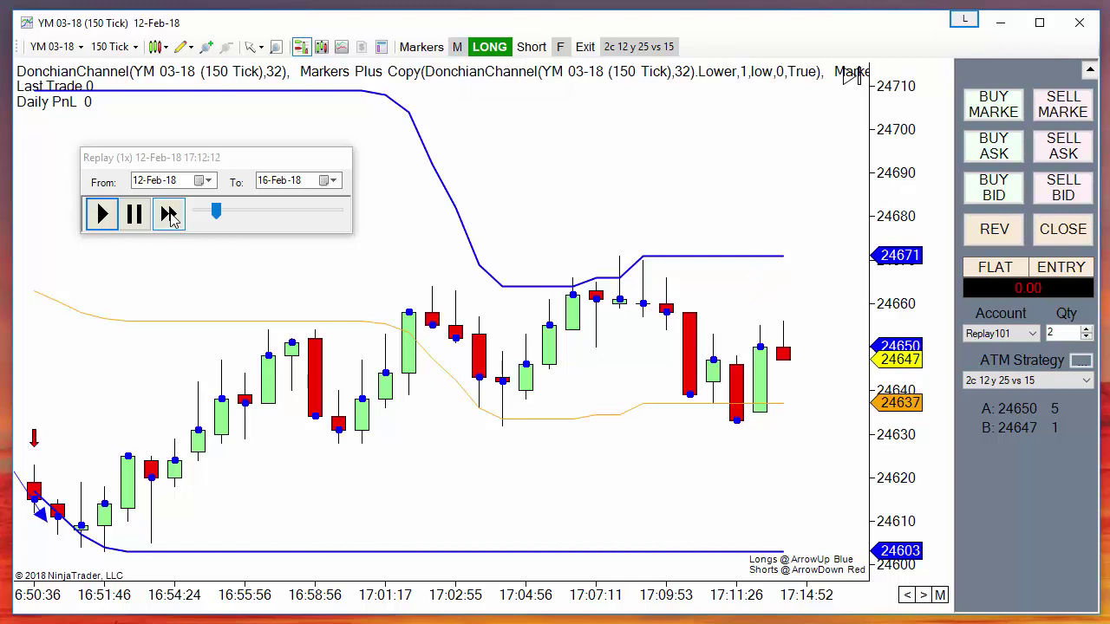
- Fast-forward the replay to the long entry, pausing at 17:12:54, and on past the trade's exit to 17:13:47
click(168, 215)
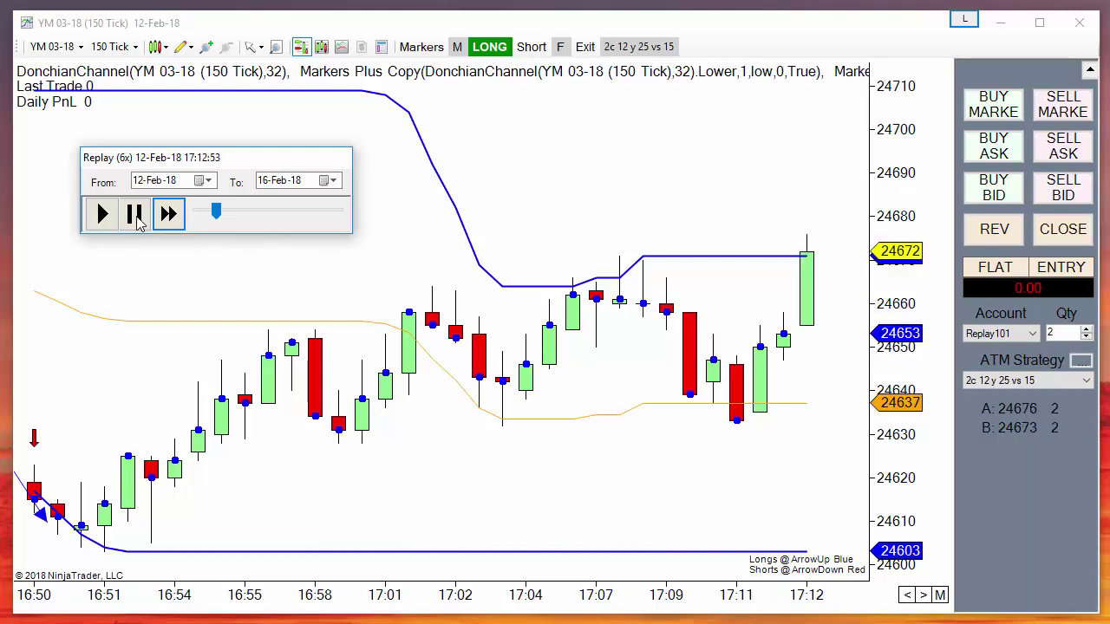
click(136, 217)
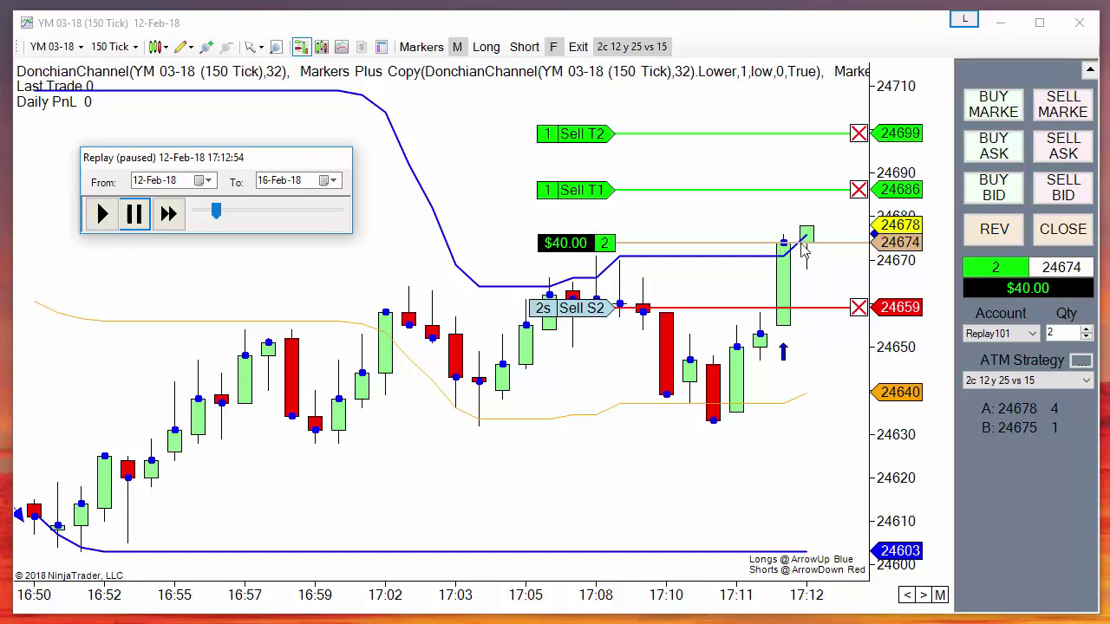
click(169, 215)
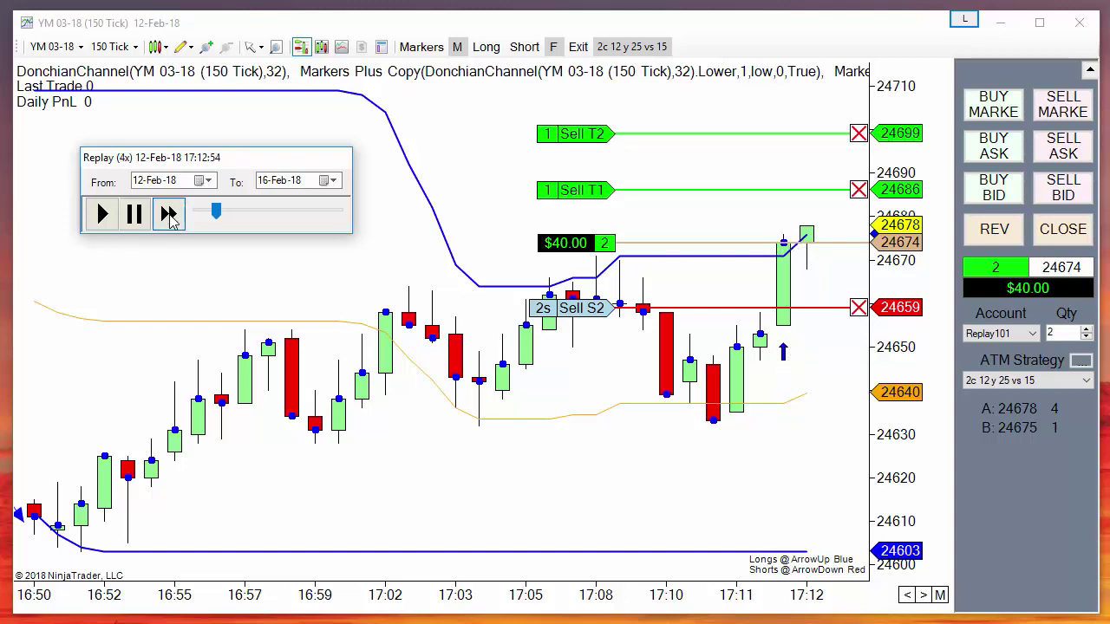
click(169, 215)
click(169, 215)
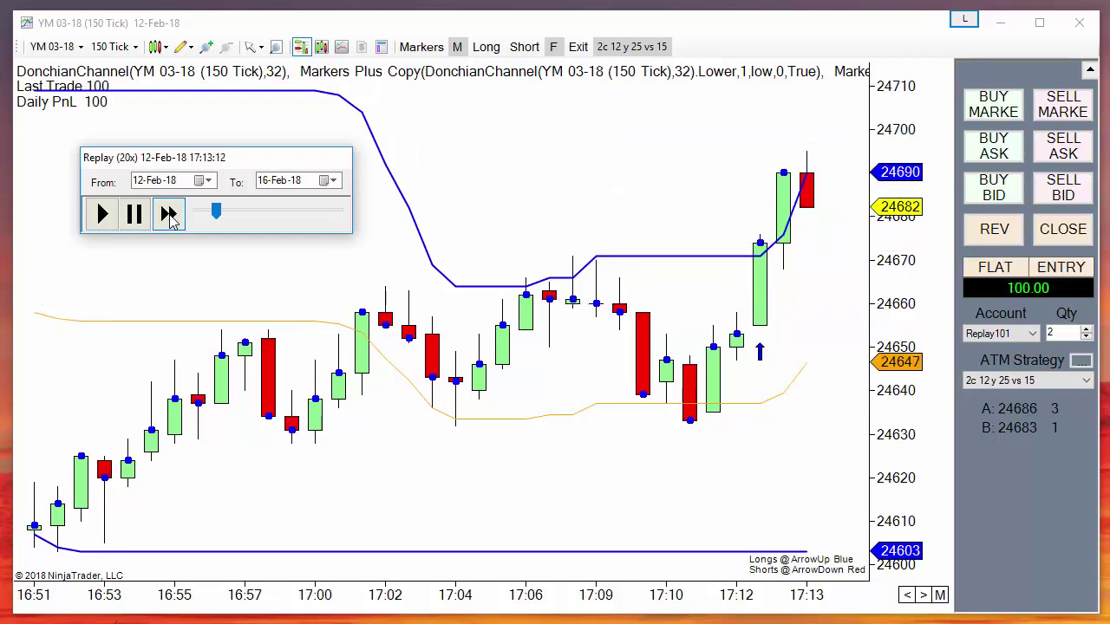
click(134, 217)
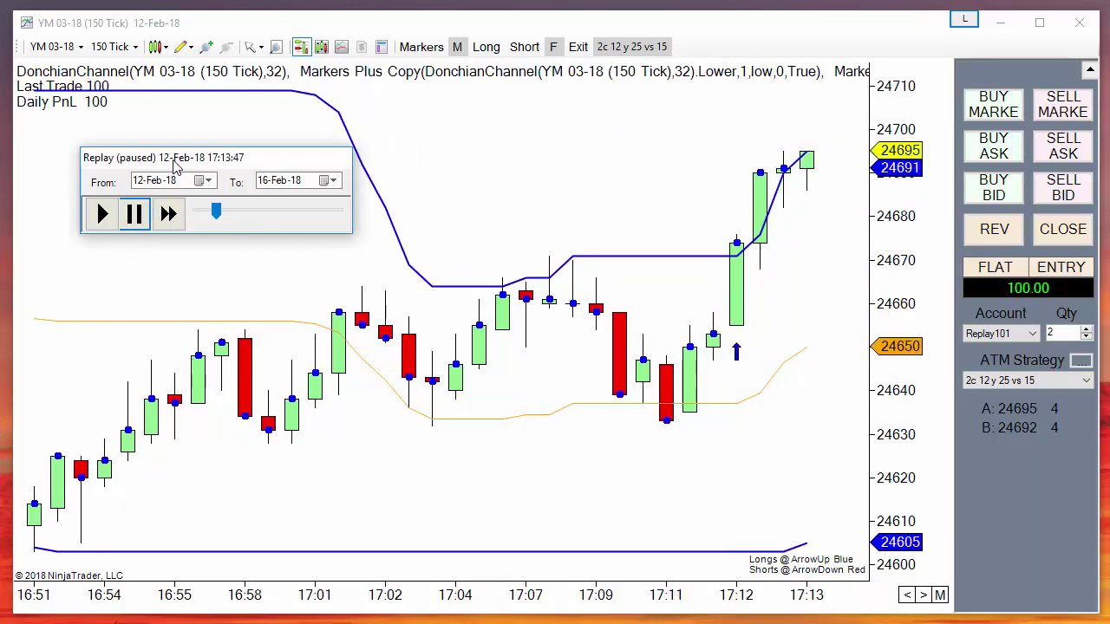
- Move the replay window further aside and compress the chart's time axis to review the breakout bar and its arrow
drag(174, 164, 121, 179)
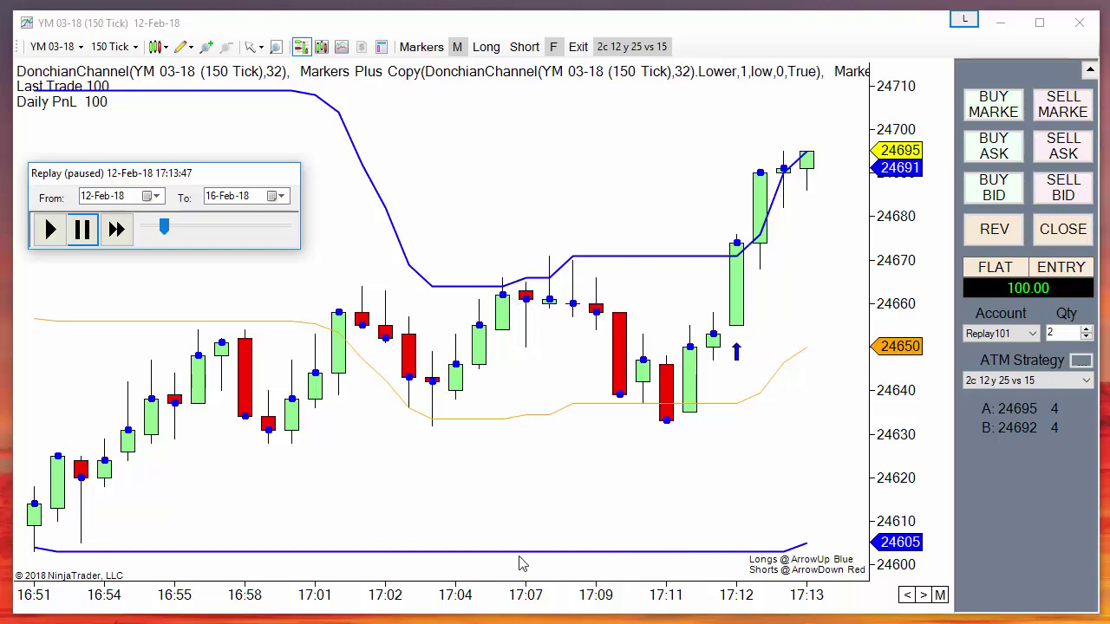
drag(513, 595, 530, 595)
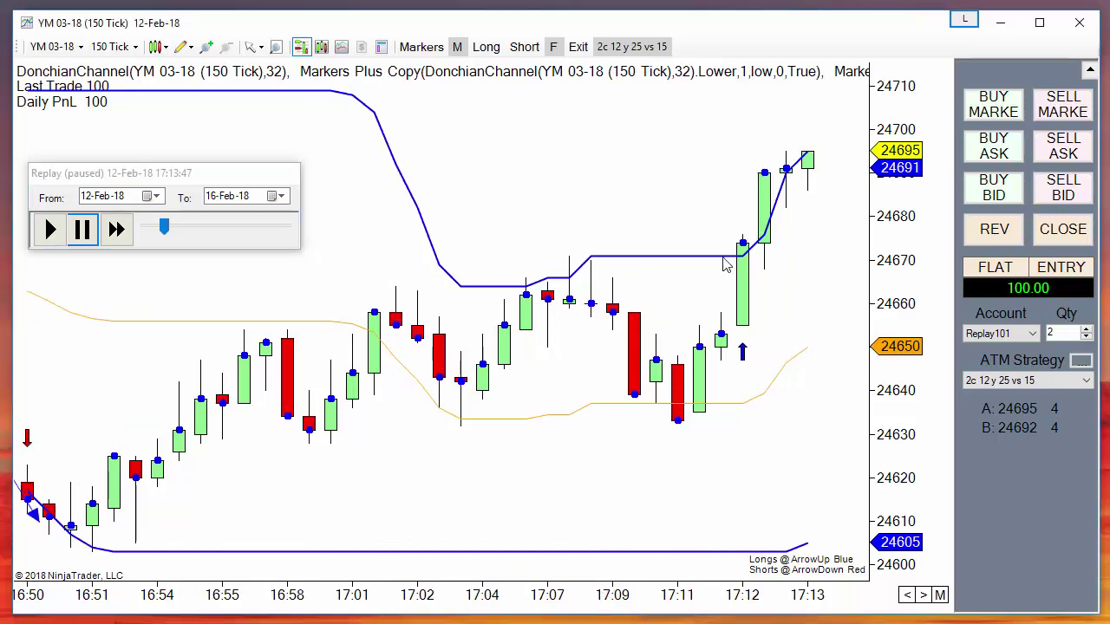